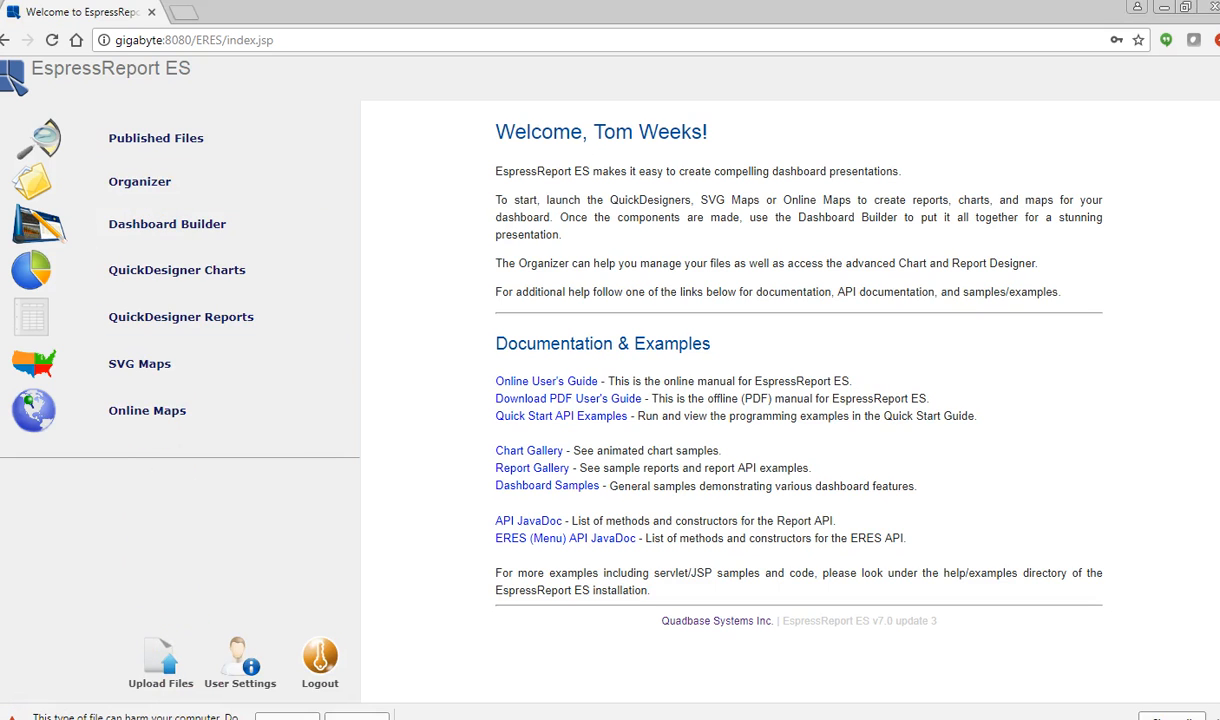
Keep the downloaded launcher file and run it to start the ERES Organizer.
left_click(288, 717)
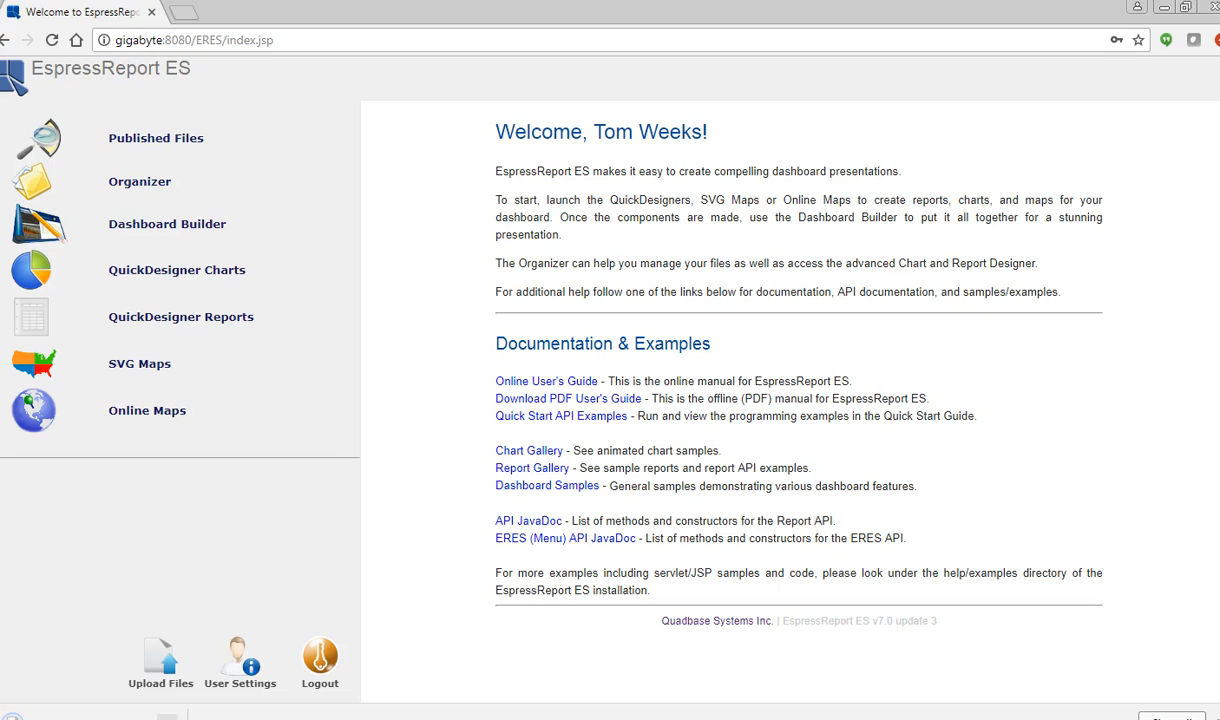
left_click(167, 715)
left_click(207, 645)
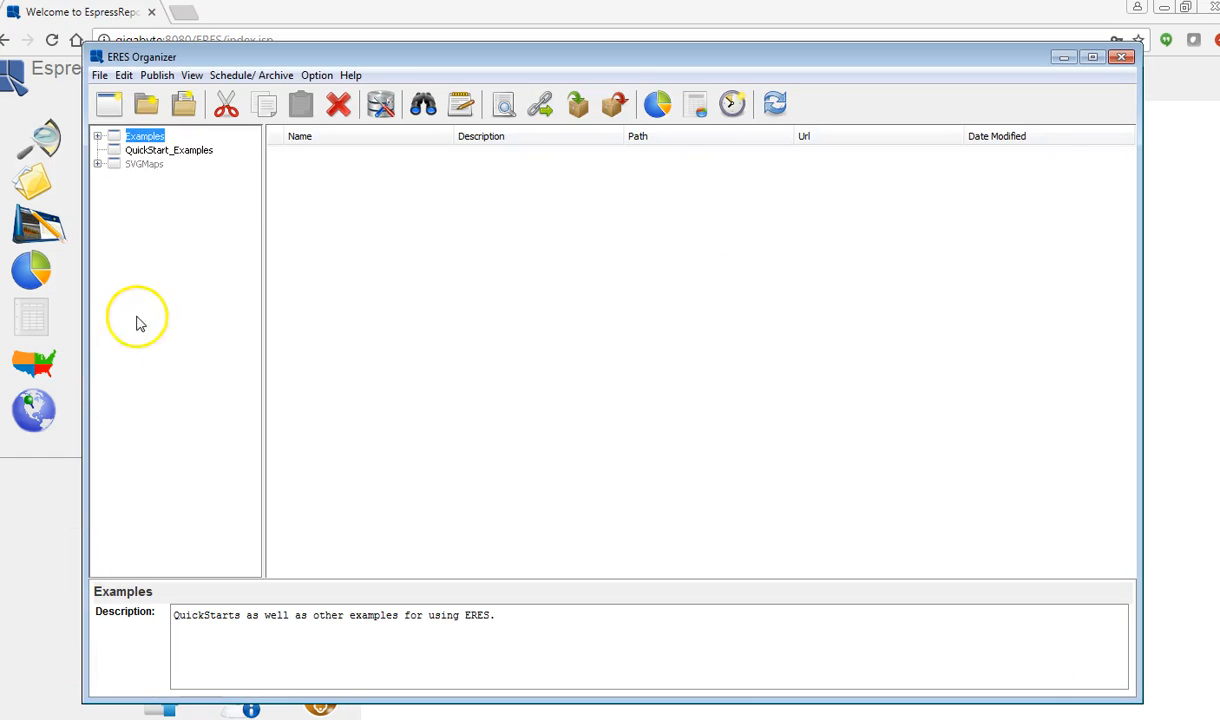
Open the QuickStart51 report from the HSQL folder under Examples/QuickStart in the report designer.
left_click(97, 135)
left_click(114, 177)
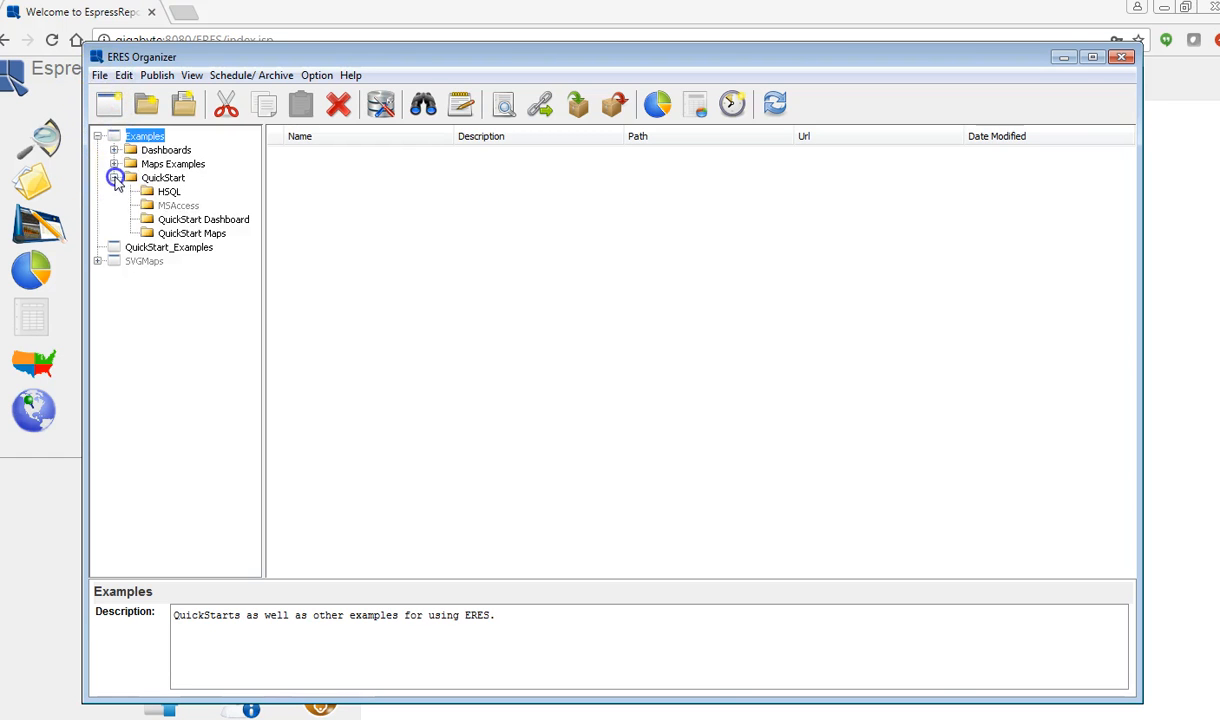
left_click(165, 191)
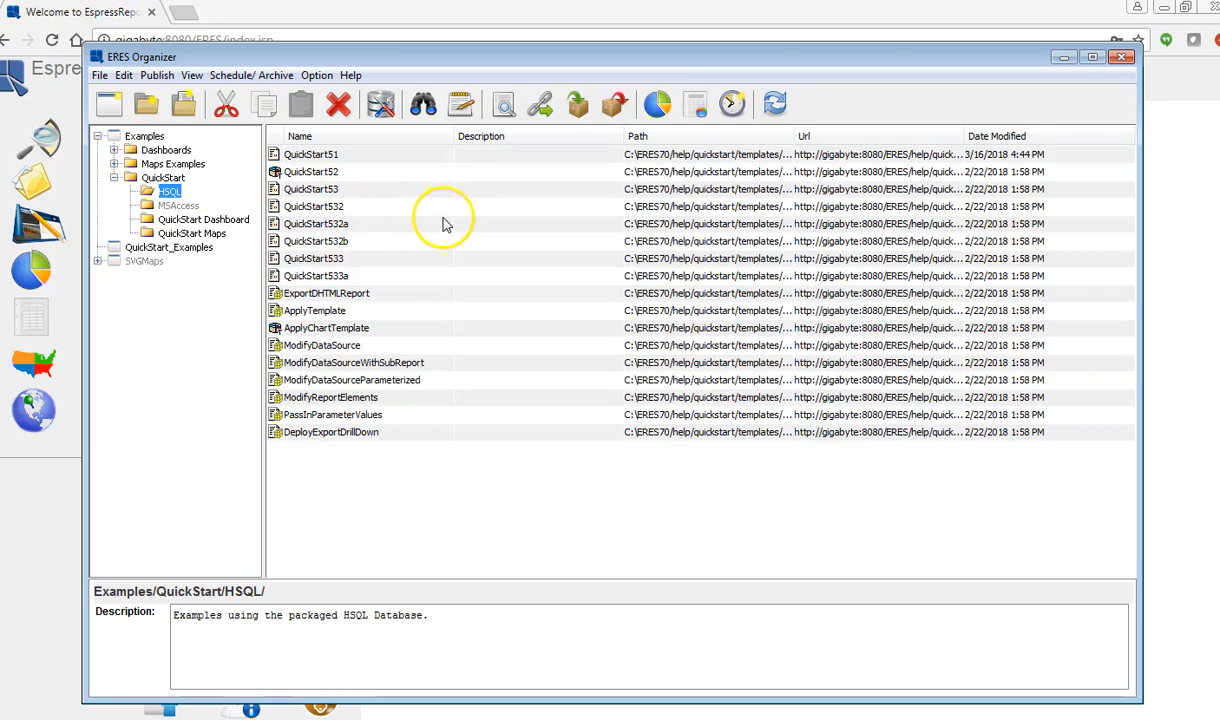
double_click(328, 155)
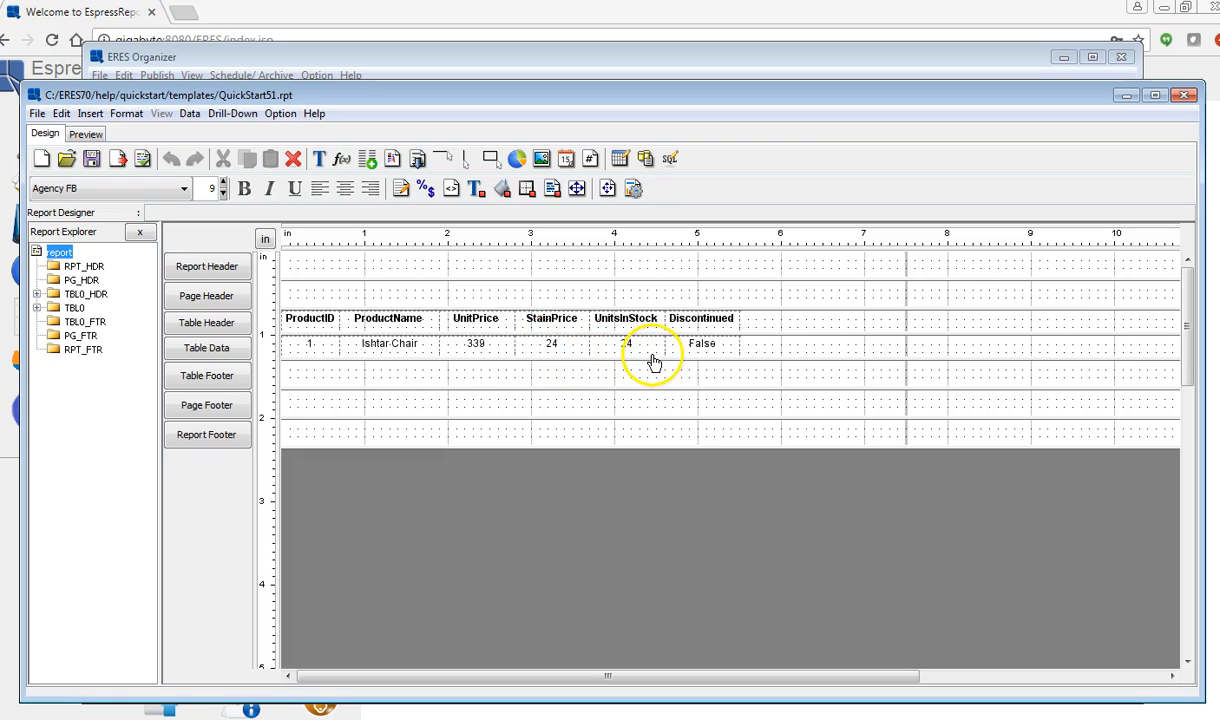
Left-align all the column header cells and data cells of the report table together.
left_click(760, 356)
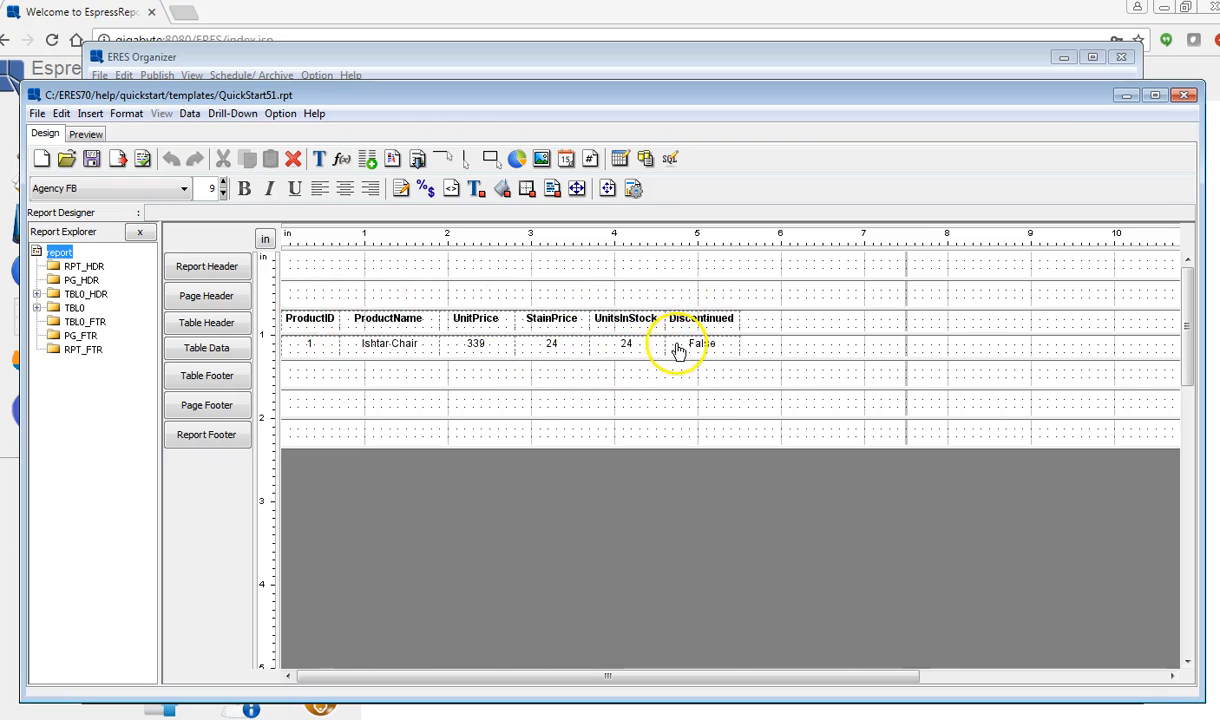
left_click(758, 355)
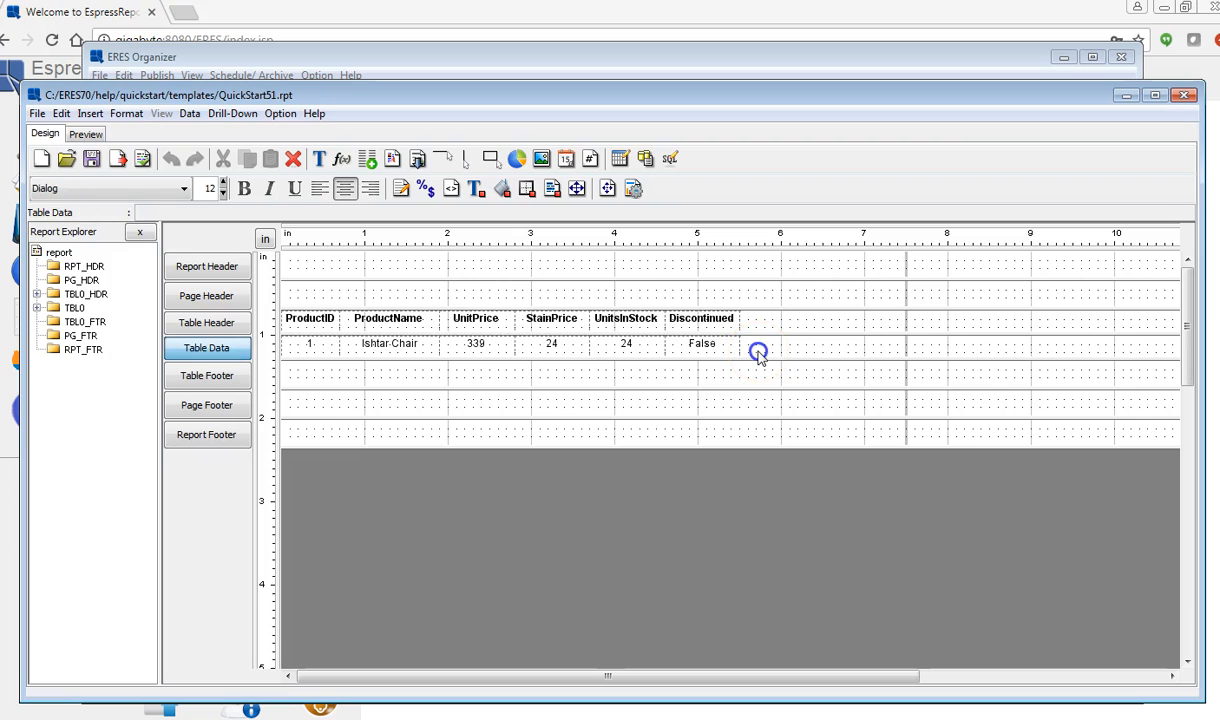
left_click_drag(757, 355, 288, 325)
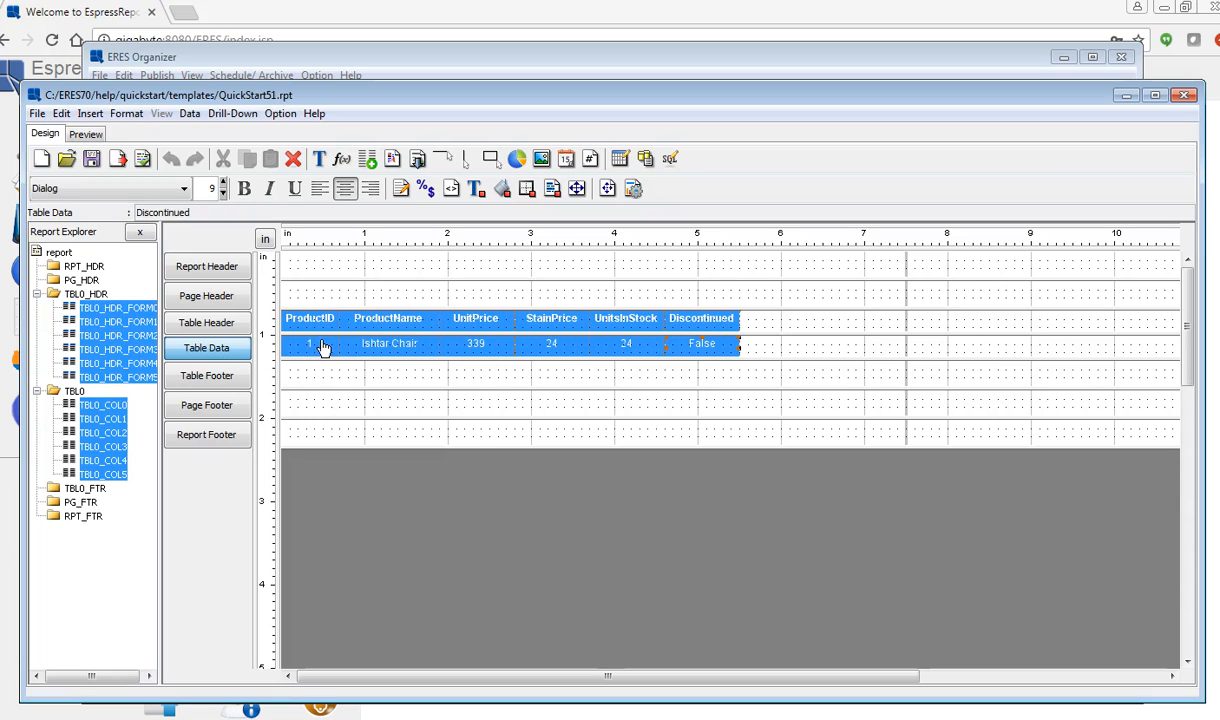
left_click(830, 341)
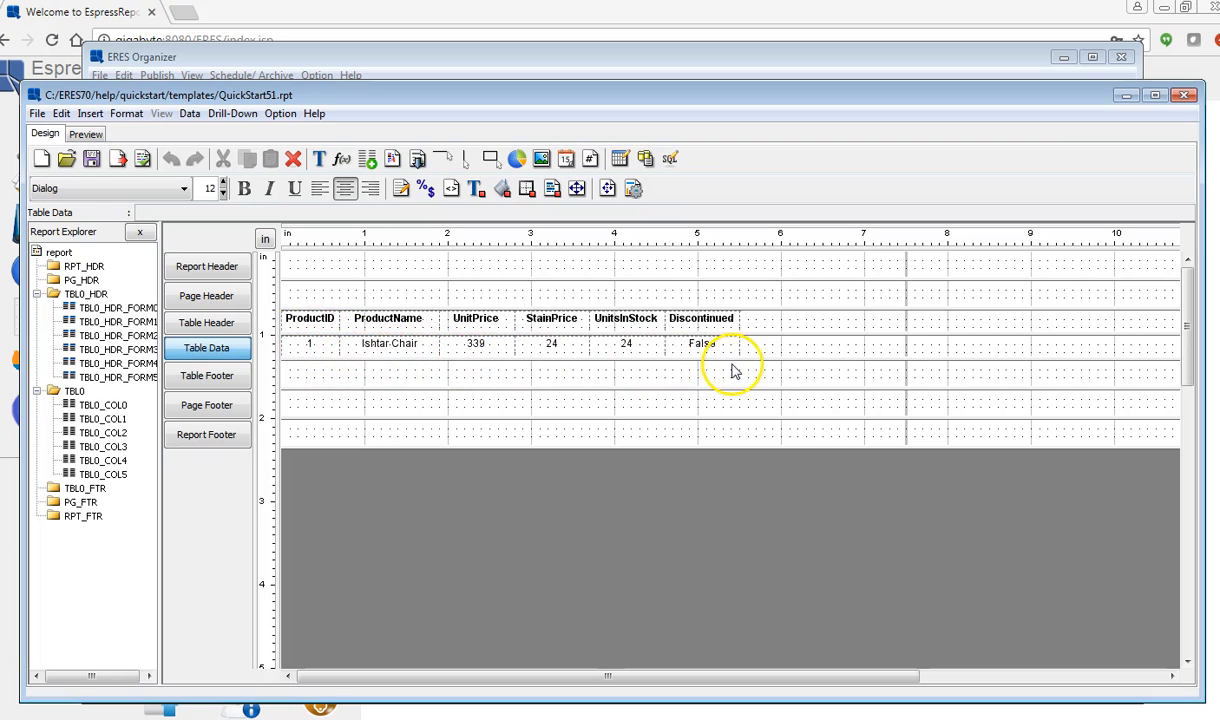
left_click_drag(752, 350, 288, 318)
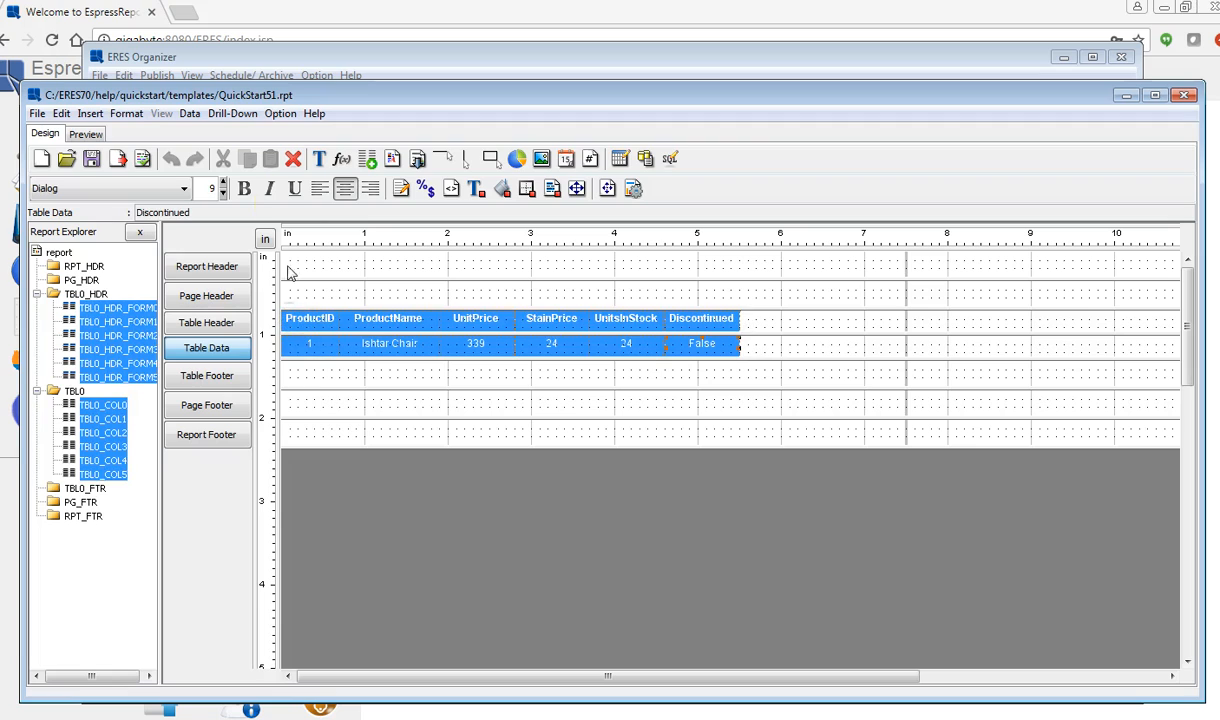
left_click(319, 195)
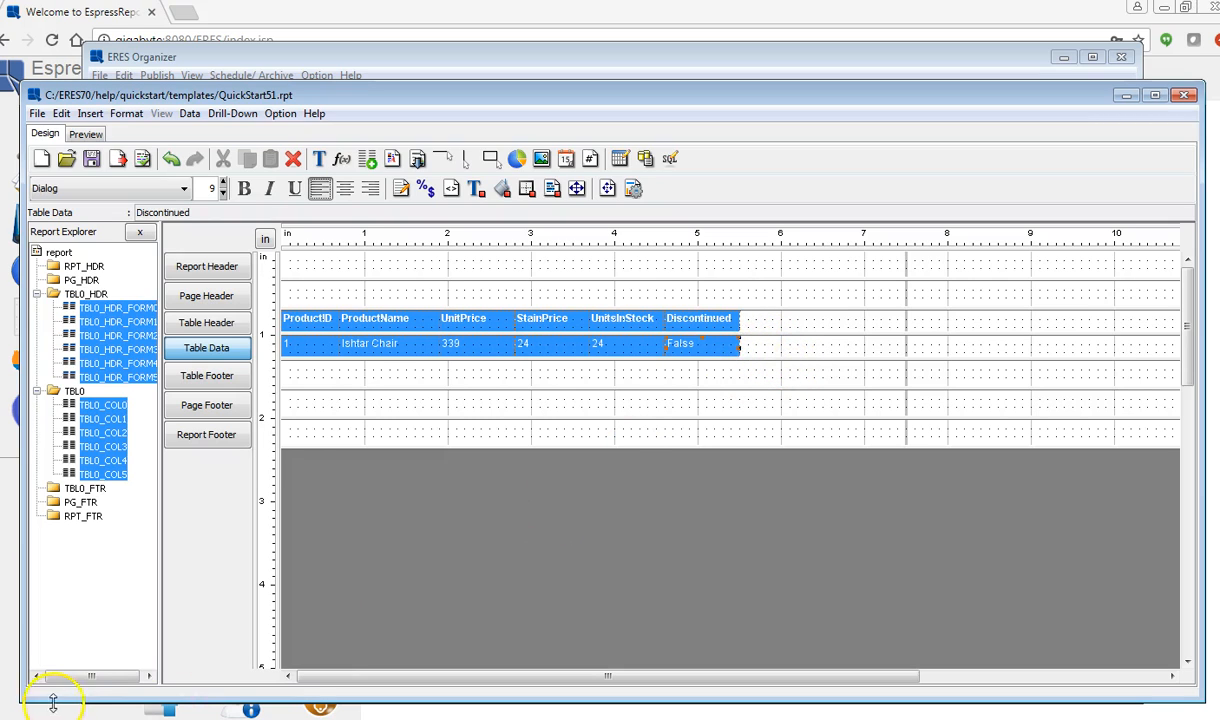
left_click(368, 428)
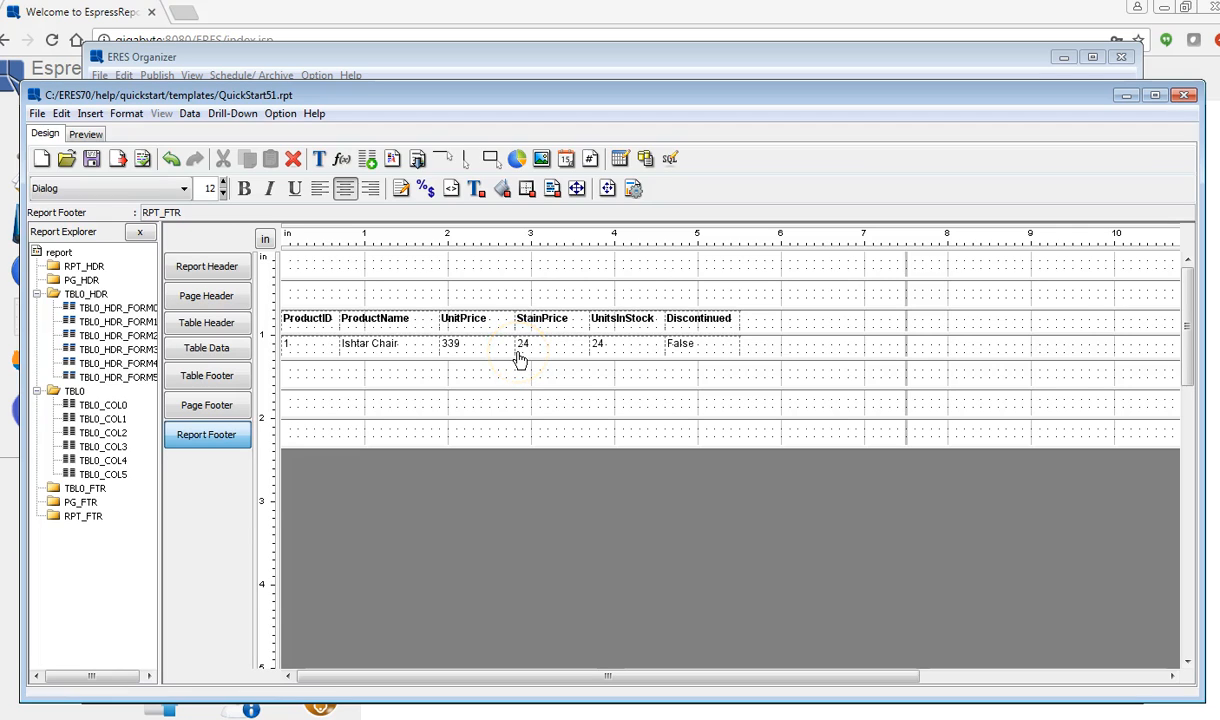
Choose Numeric Format as the data format for the UnitPrice and StainPrice data cells together.
left_click(493, 352)
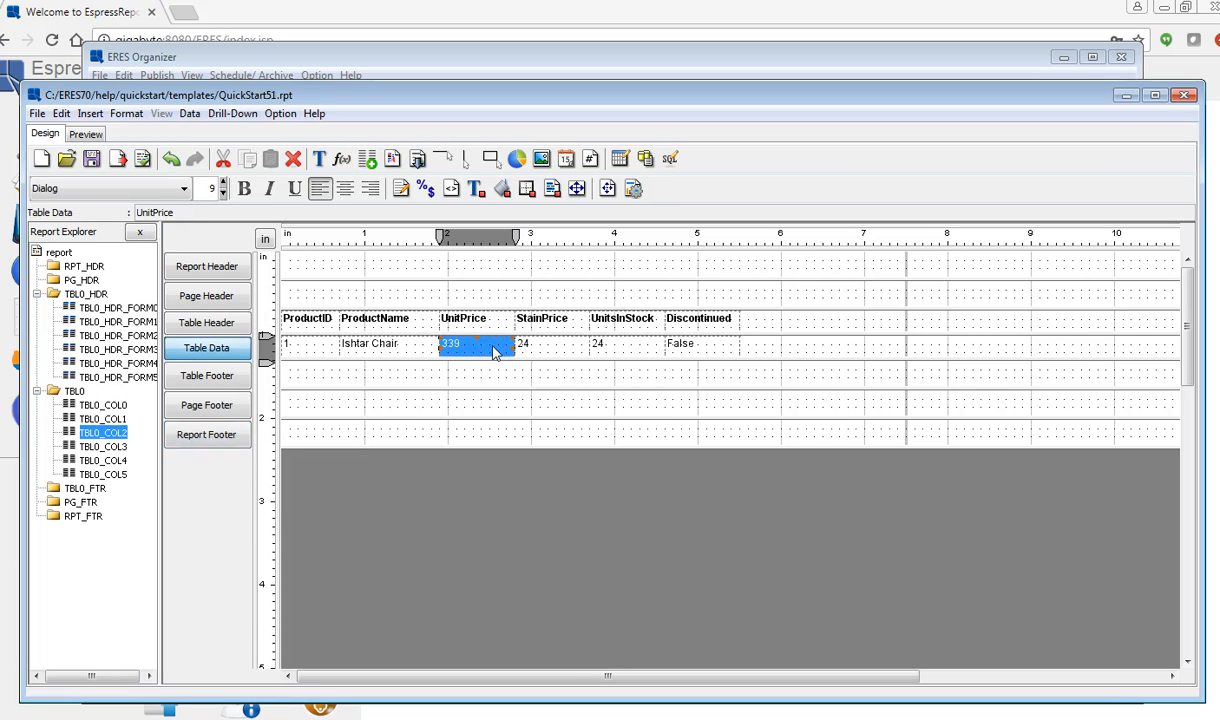
left_click(551, 347, "ctrl")
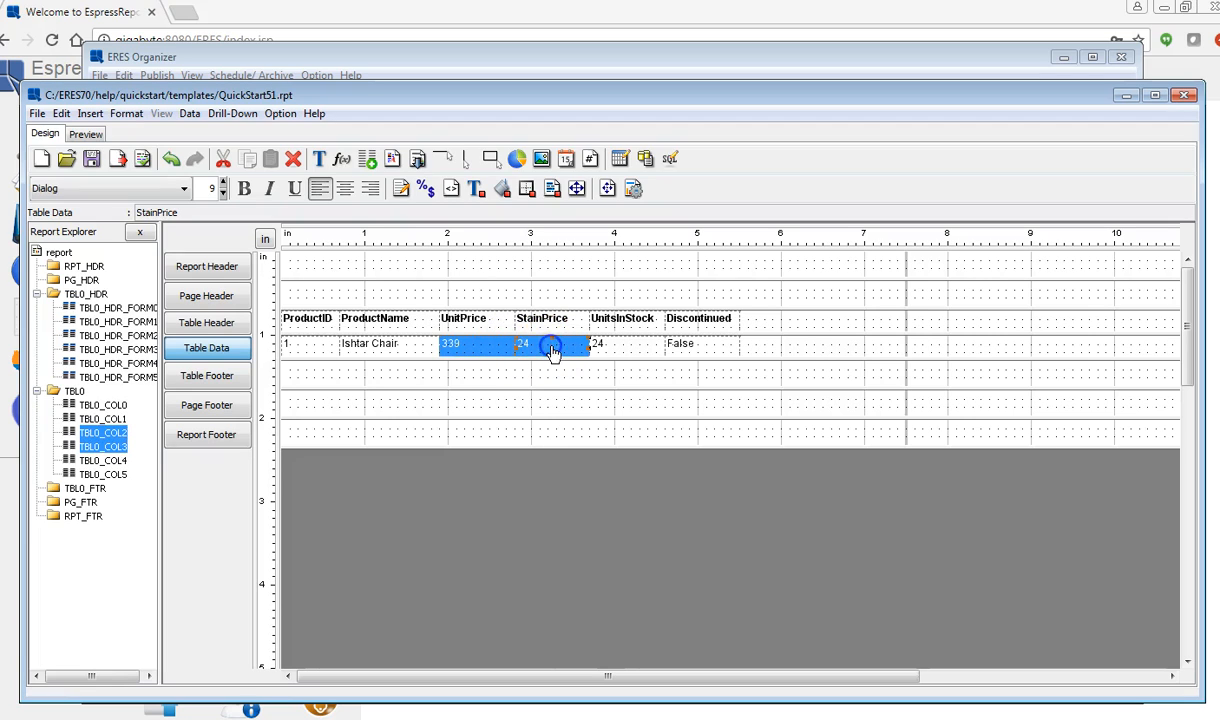
left_click(523, 352)
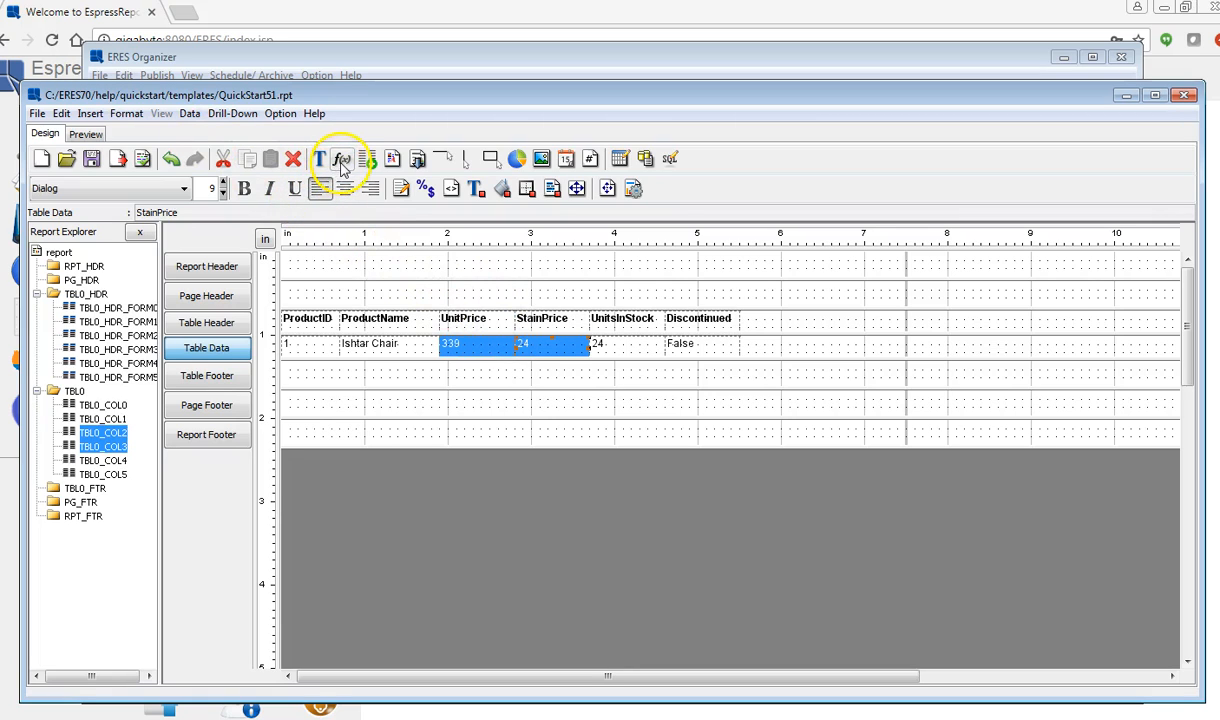
left_click(127, 114)
left_click(162, 133)
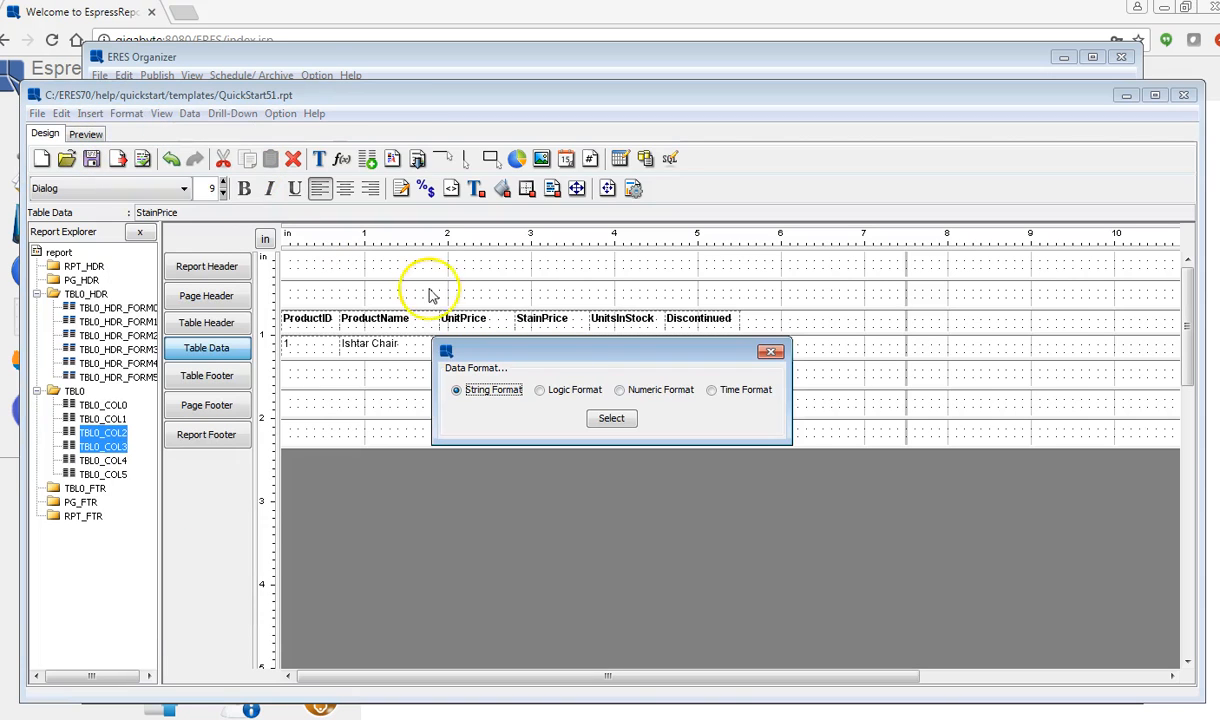
left_click(619, 392)
left_click(611, 417)
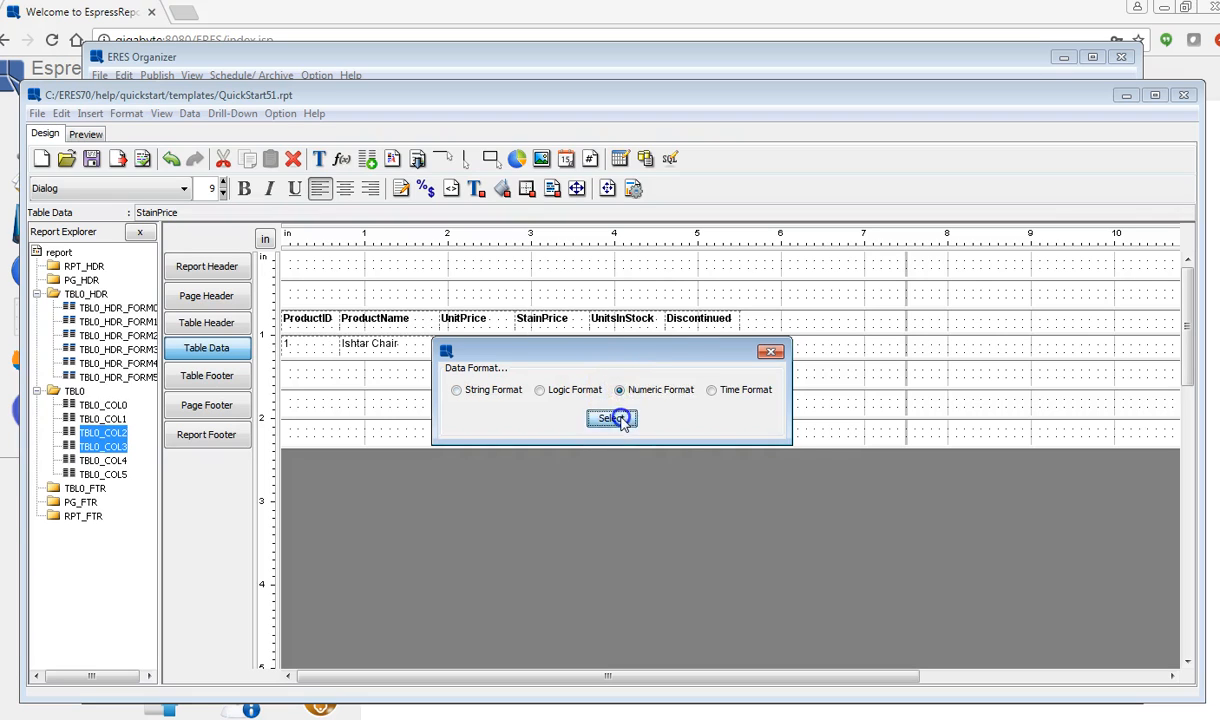
Format the UnitPrice and StainPrice data as fixed point with $ as the units symbol.
left_click(555, 386)
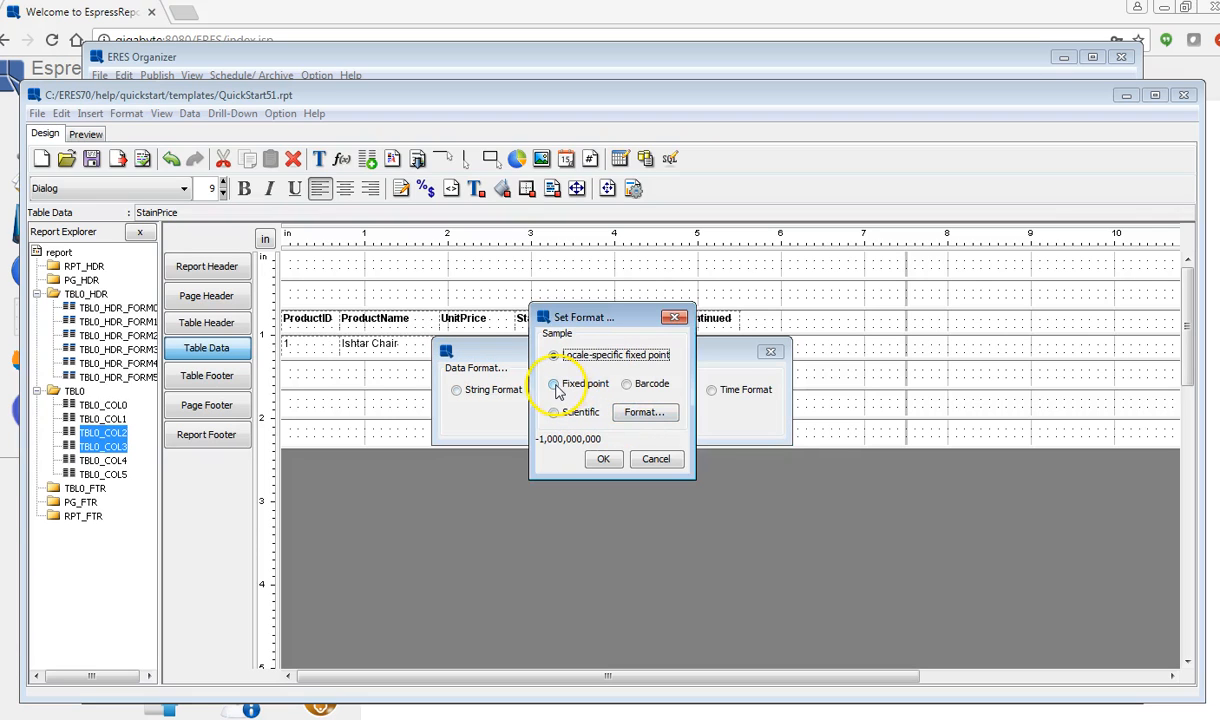
left_click(640, 424)
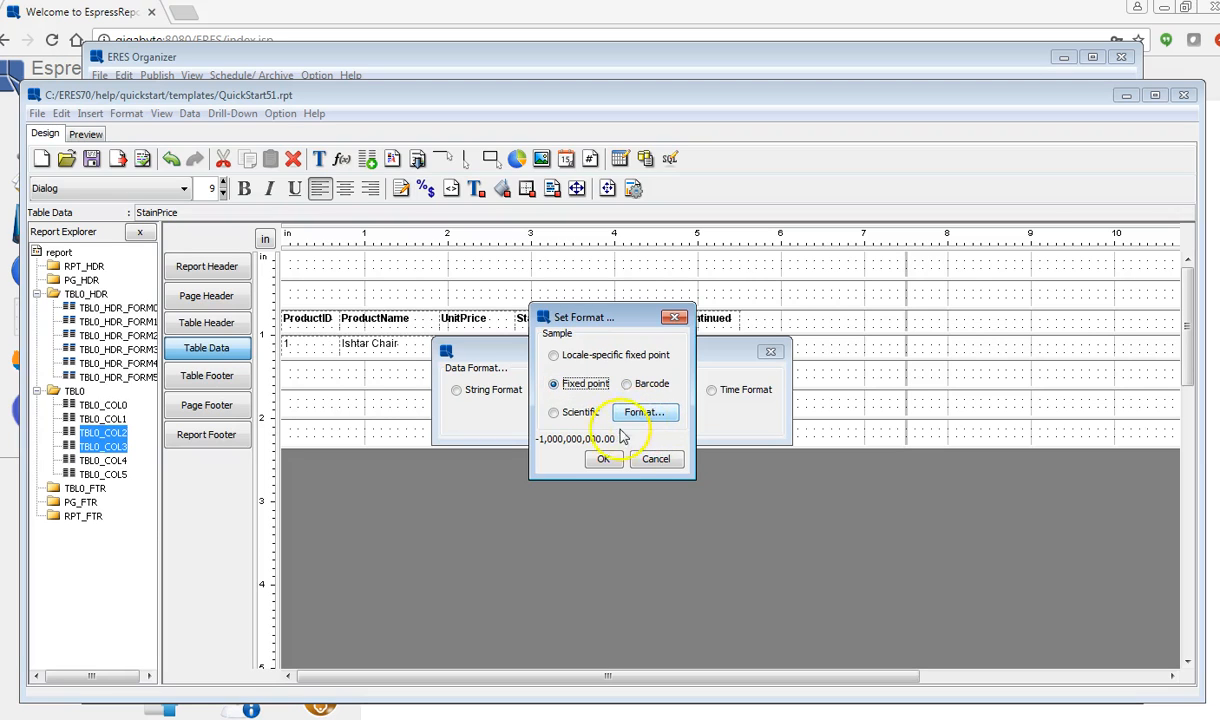
left_click(643, 412)
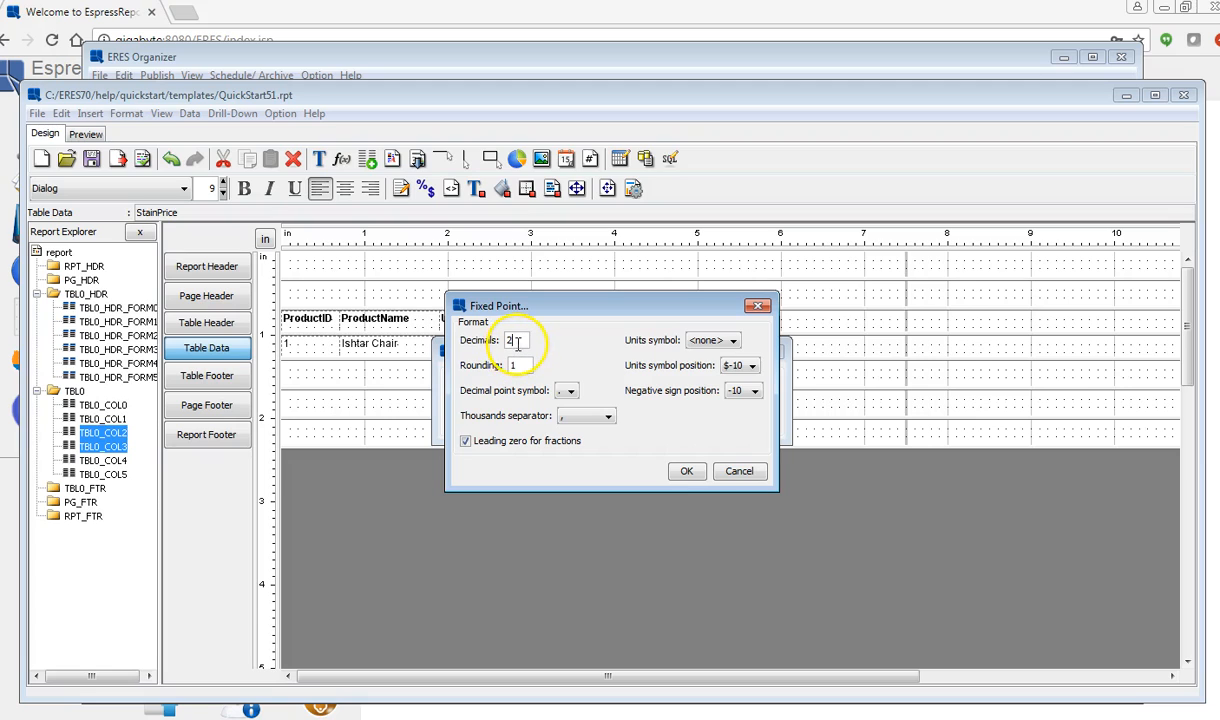
left_click(703, 344)
left_click(704, 373)
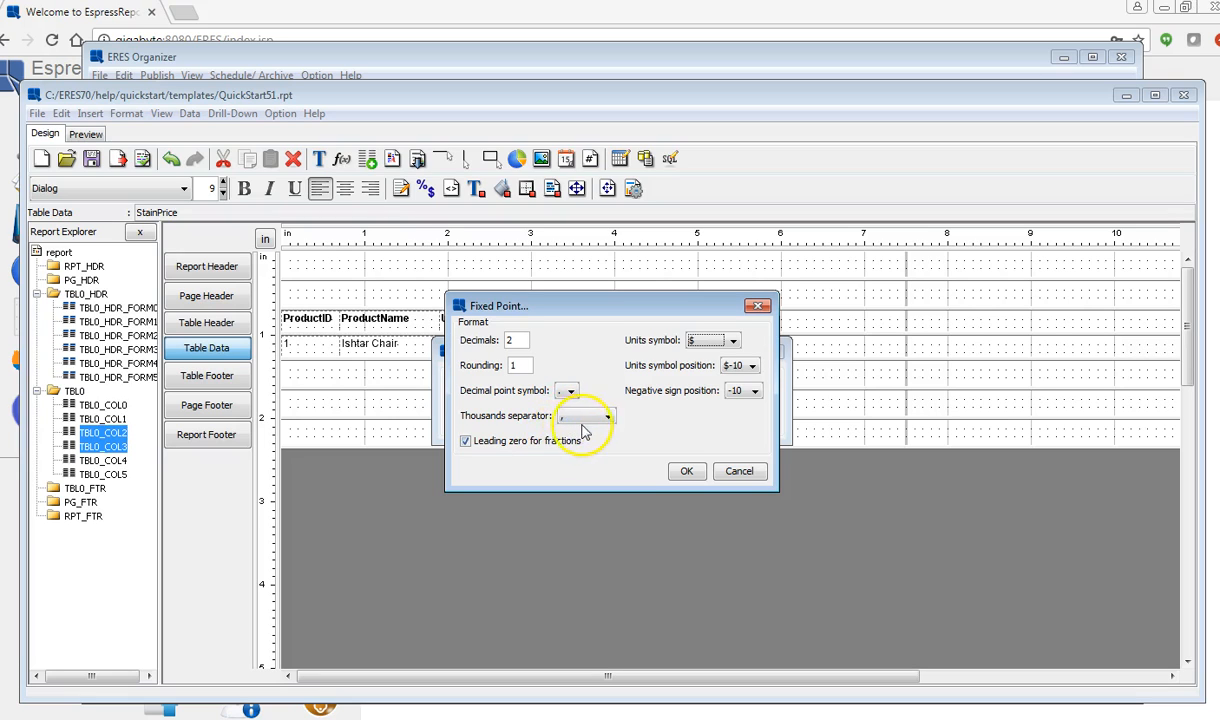
left_click(686, 471)
left_click(603, 459)
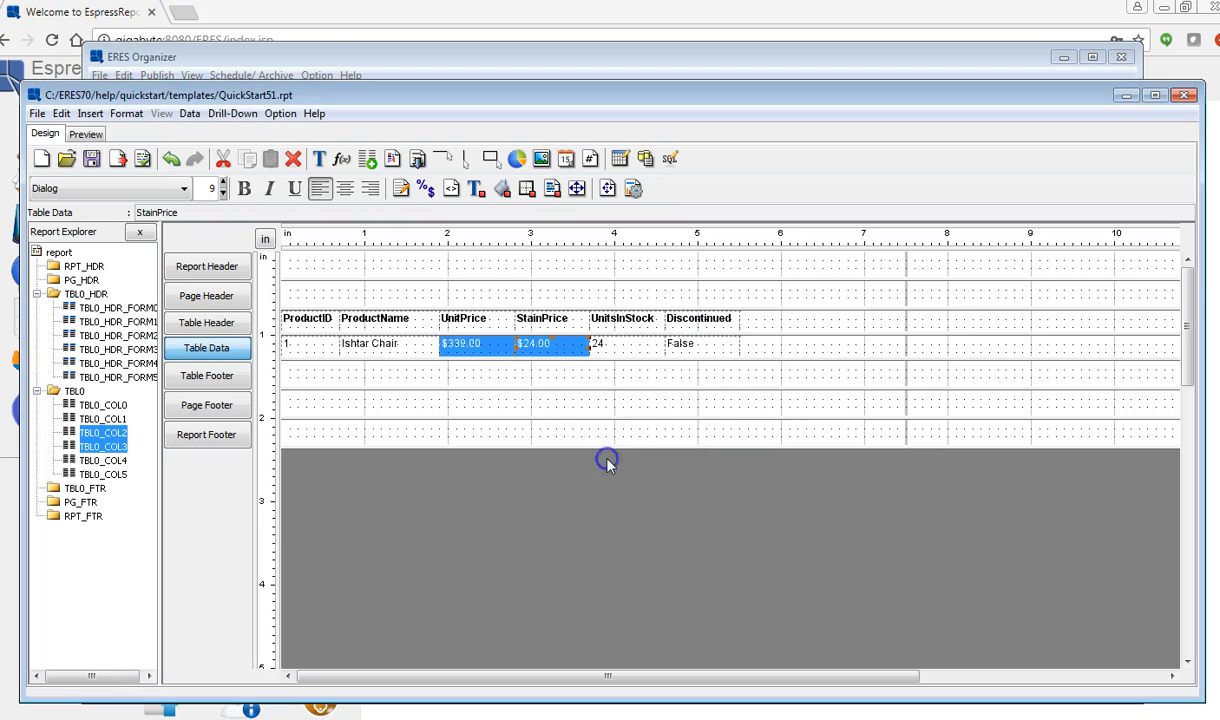
left_click(571, 376)
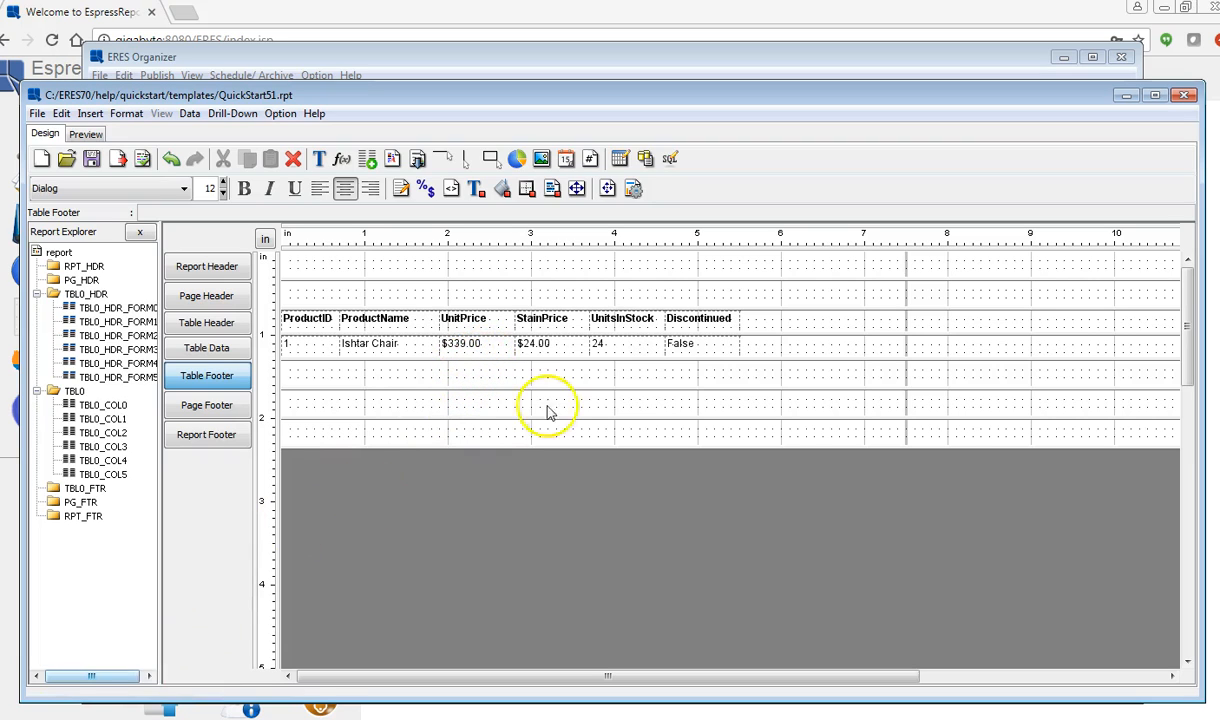
Set the logical format of the Discontinued data cell to Yes/No.
left_click(722, 347)
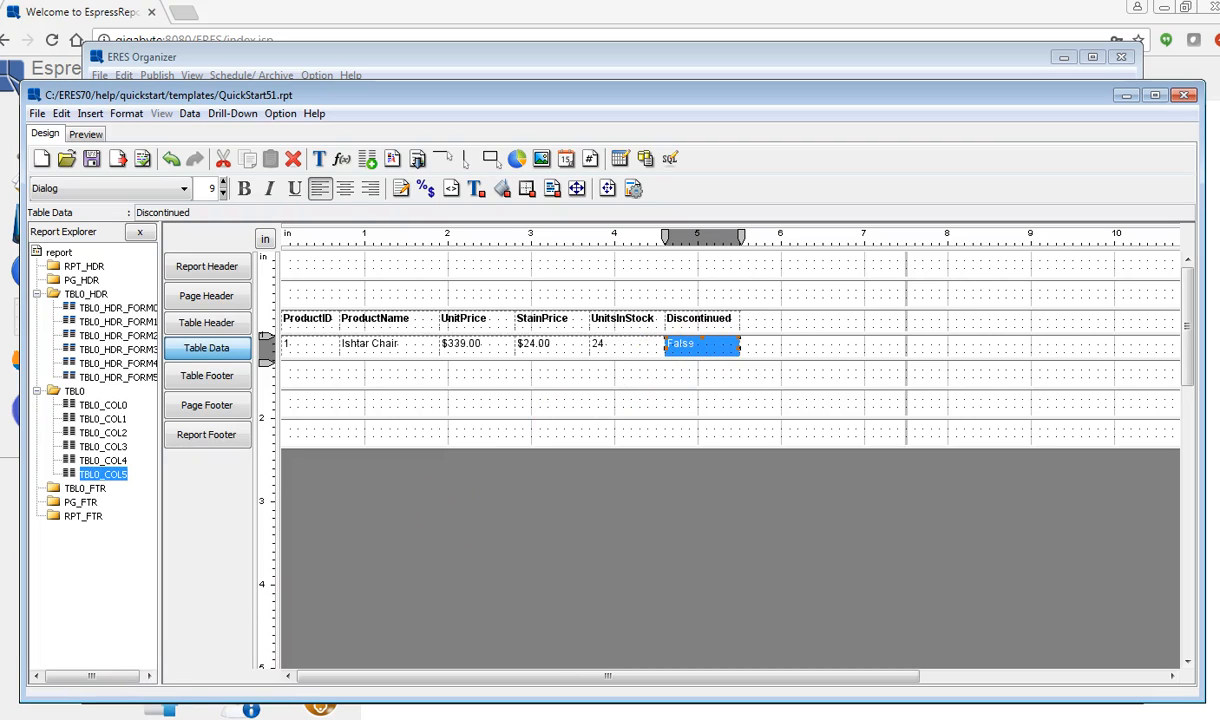
left_click(425, 188)
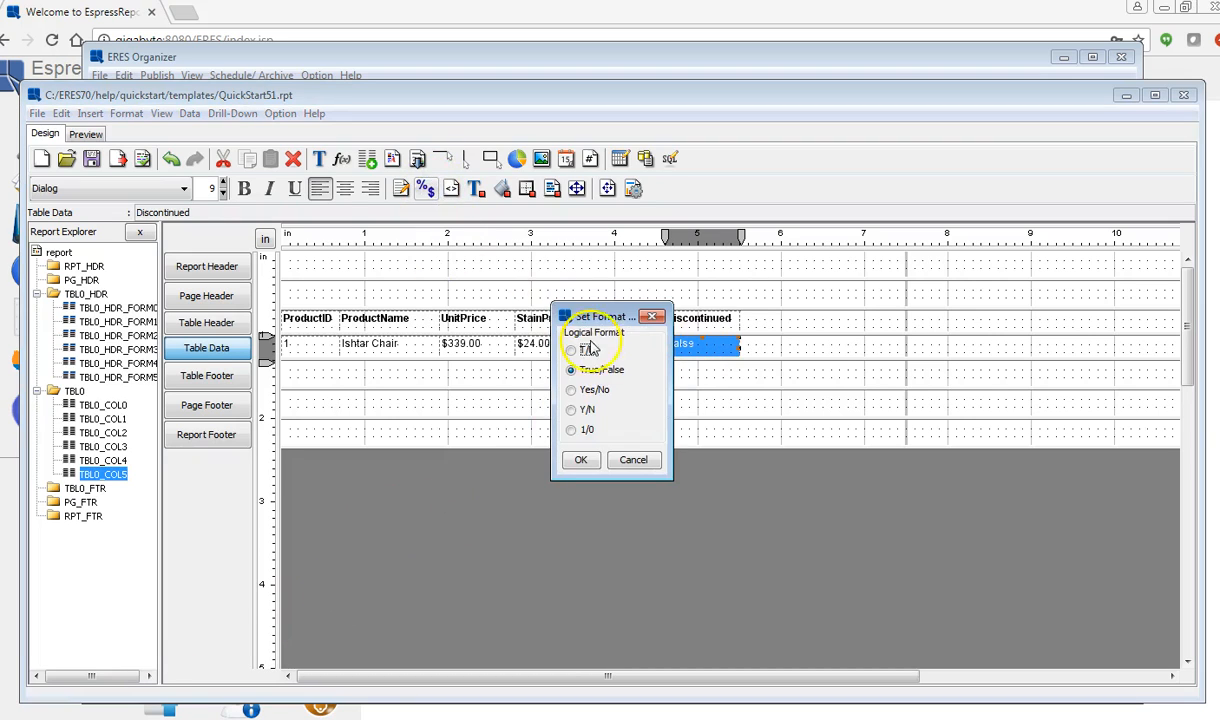
left_click(576, 390)
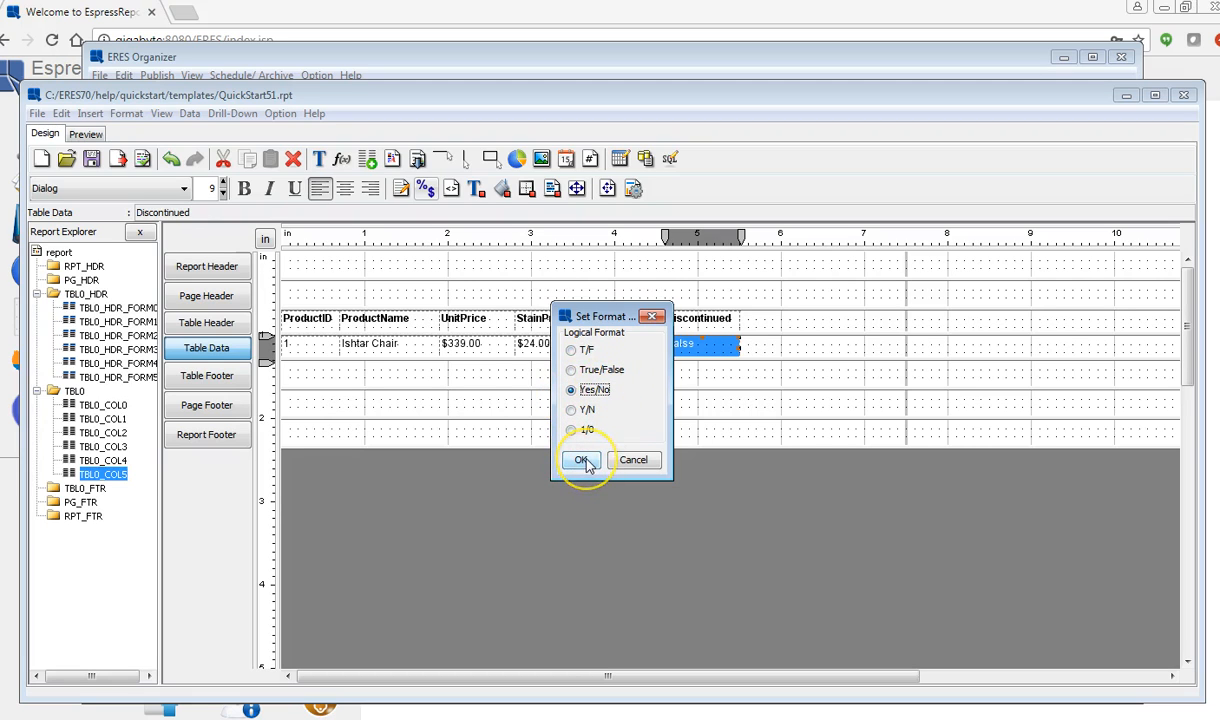
left_click(581, 460)
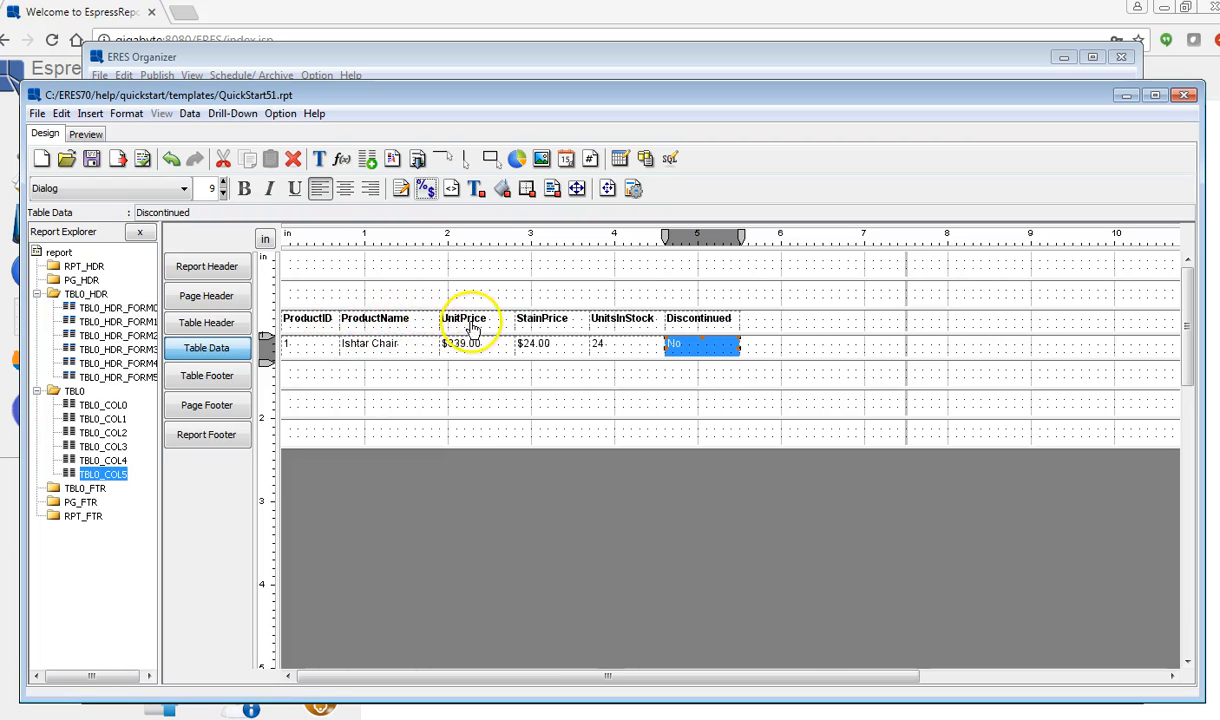
Change the ProductID column header text to "Product ID".
left_click(318, 326)
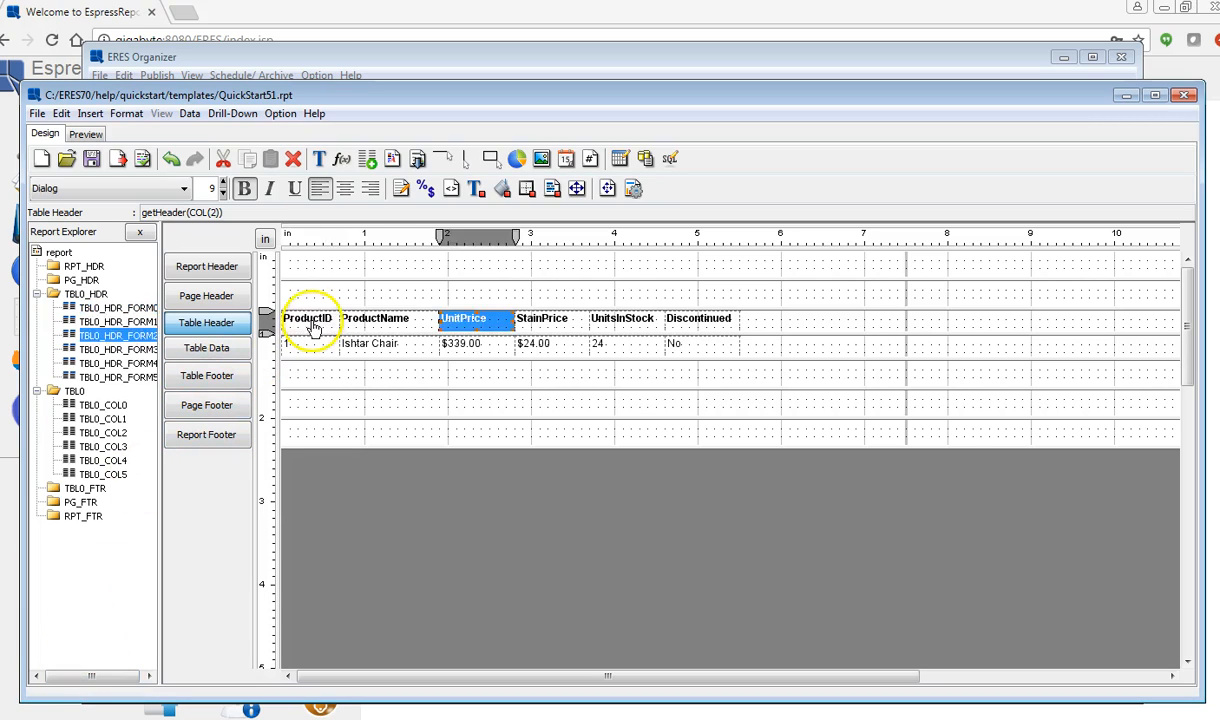
left_click(313, 325)
double_click(313, 325)
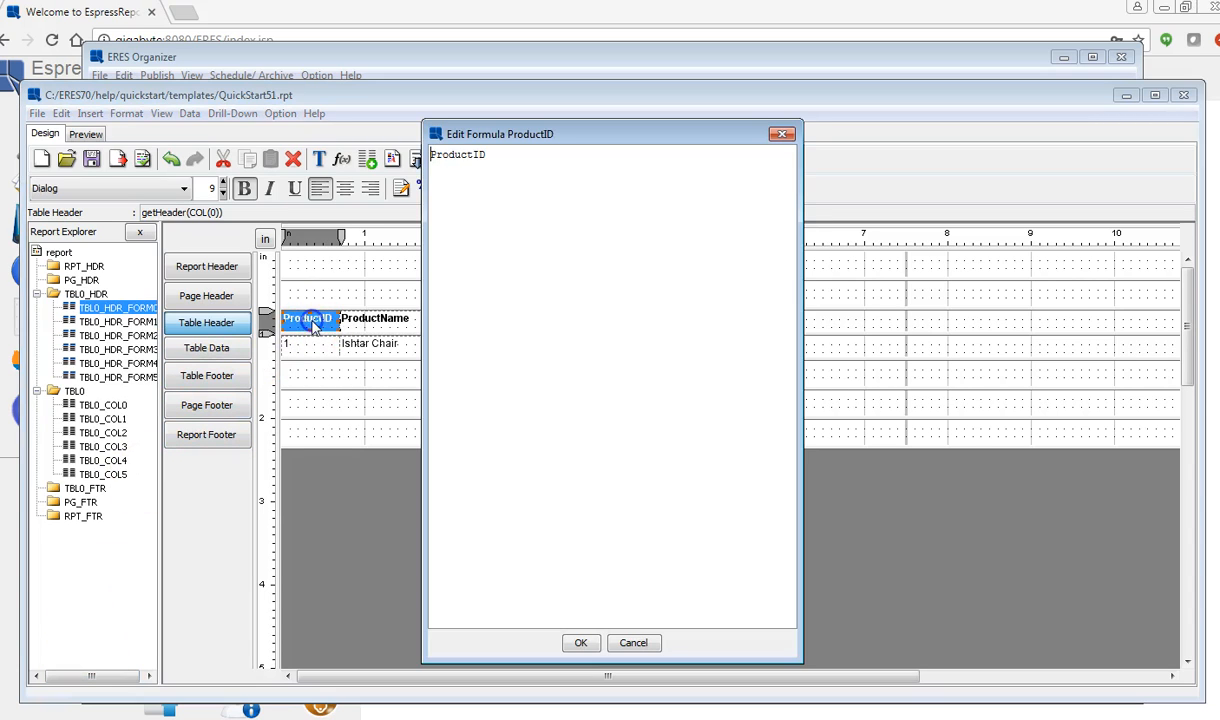
left_click(475, 159)
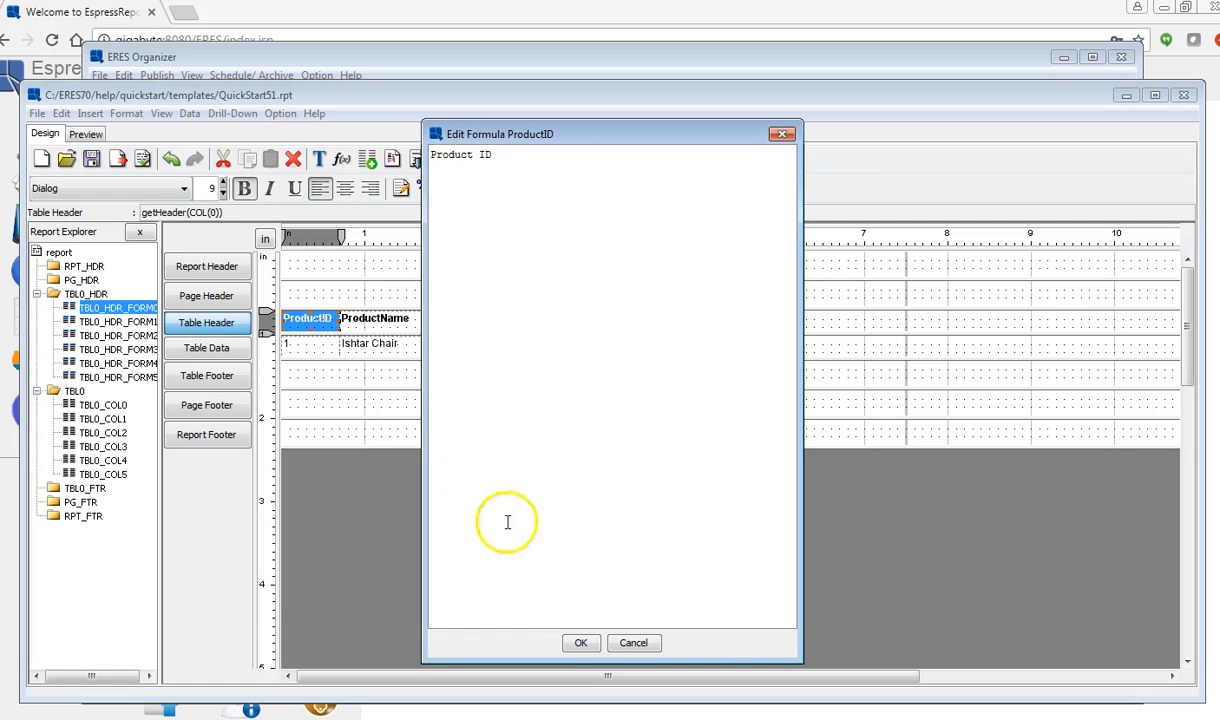
left_click(580, 642)
Change the ProductName column header text to "Product Name".
double_click(376, 320)
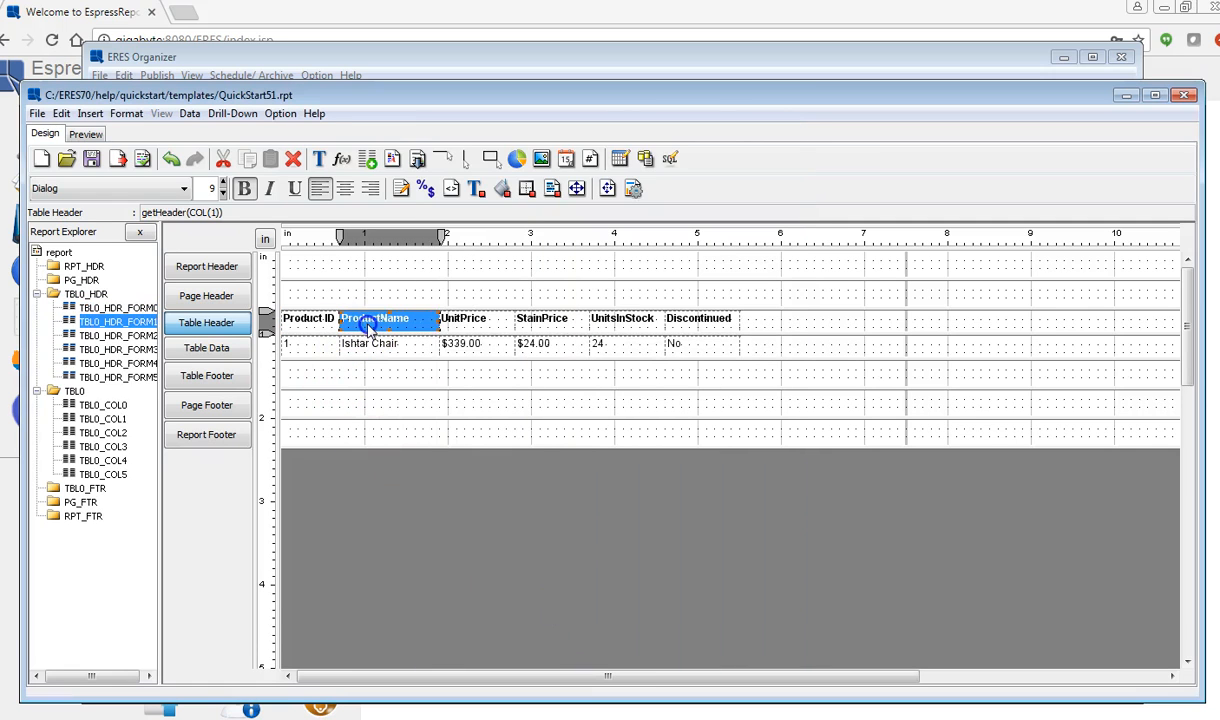
left_click(474, 157)
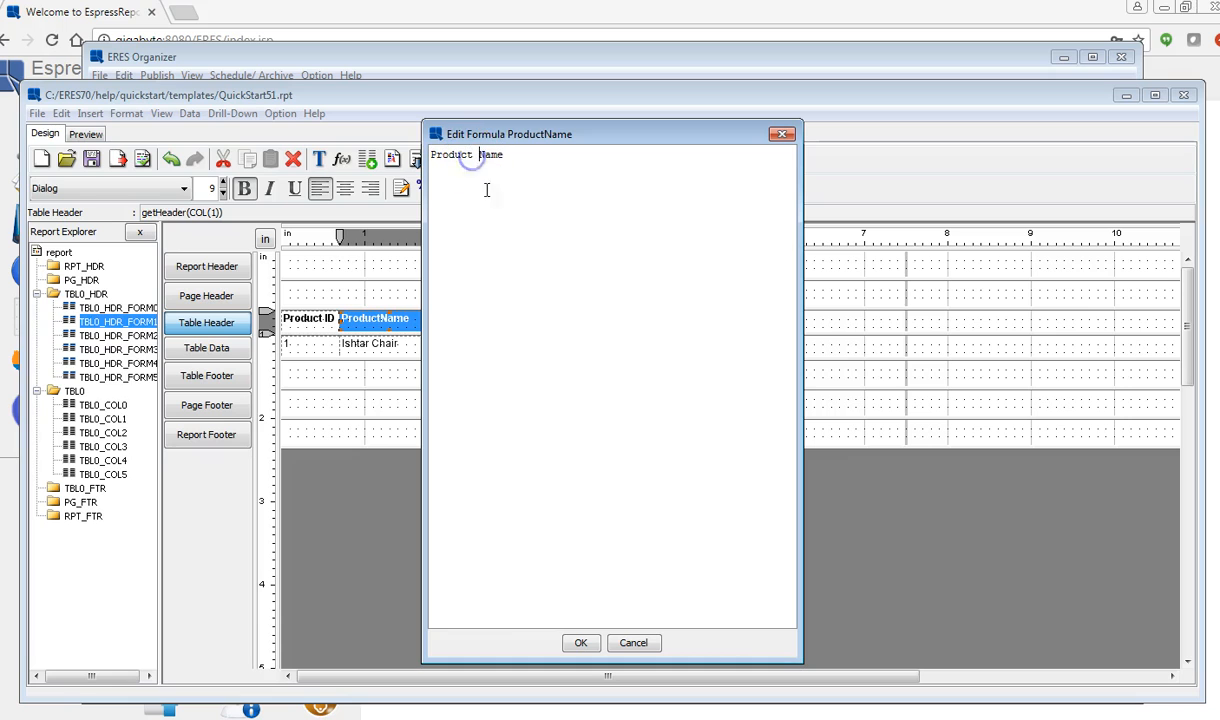
left_click(577, 650)
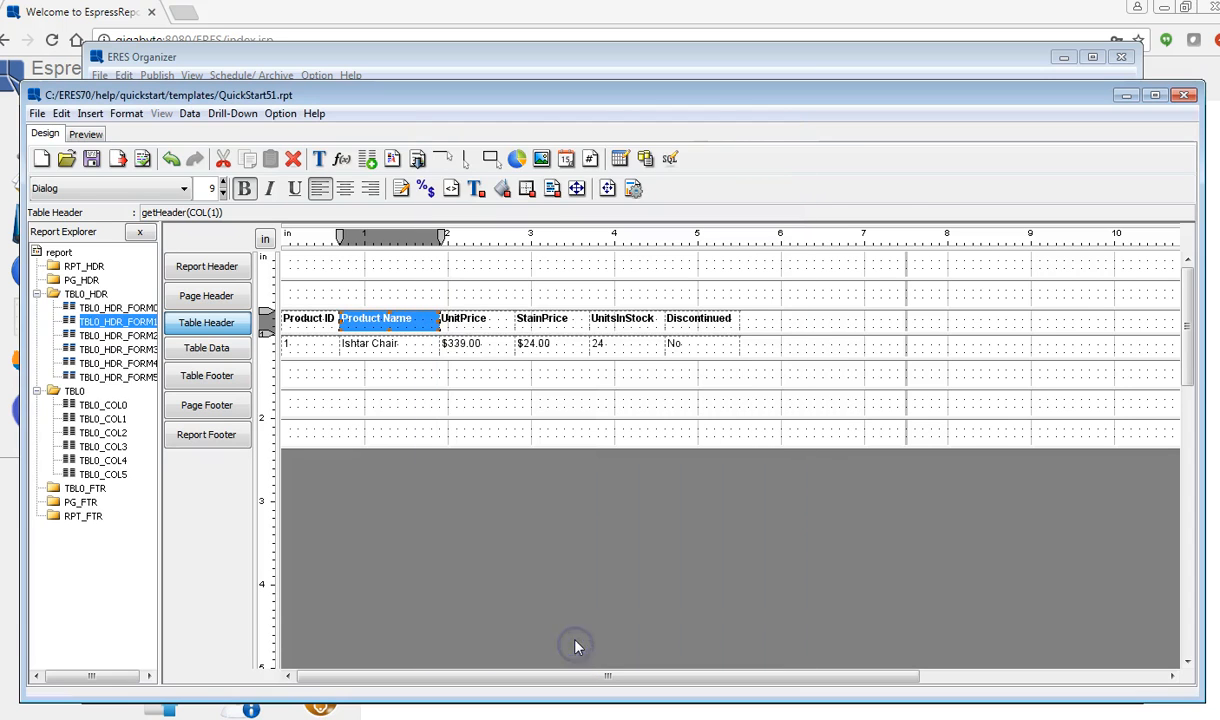
Change the UnitPrice and StainPrice column header texts to "Unit Price" and "Stain Price".
double_click(463, 320)
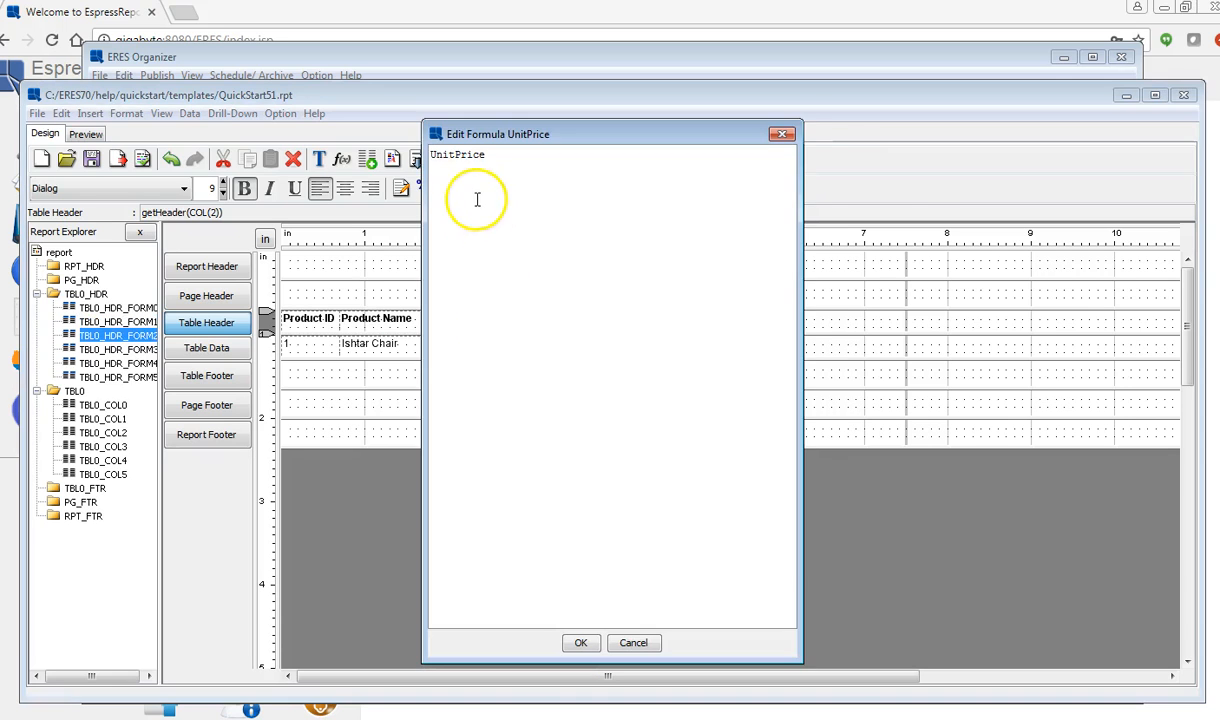
left_click(455, 155)
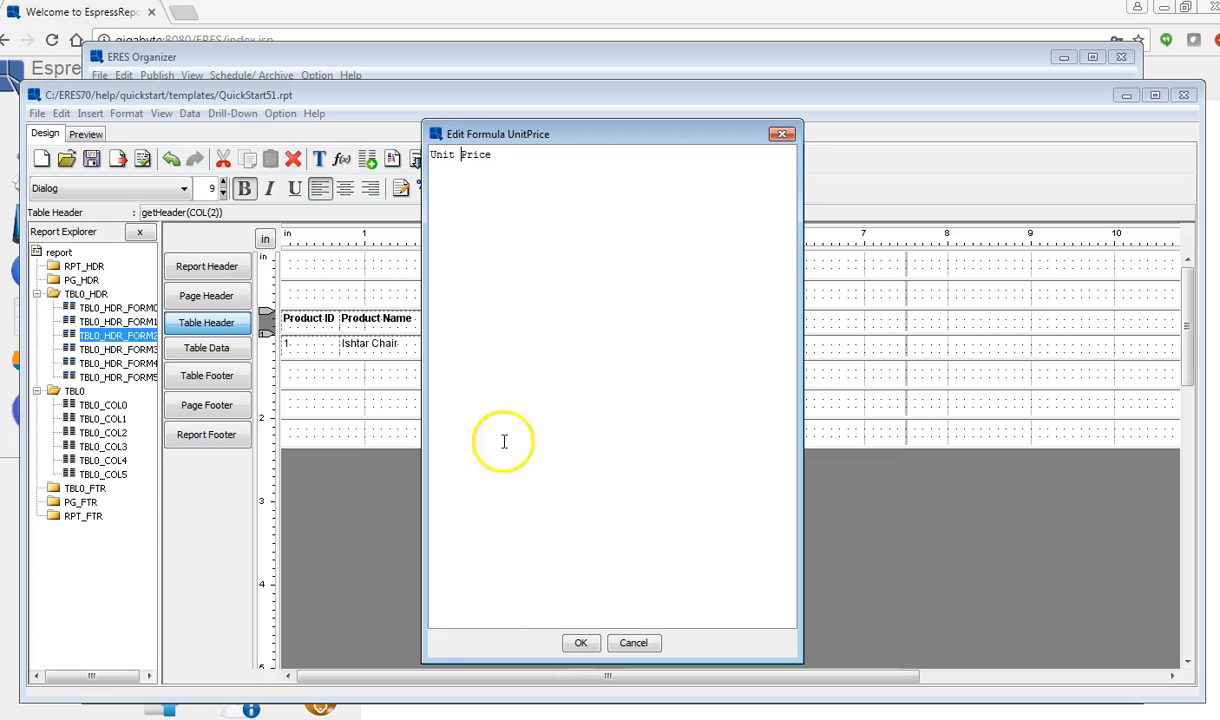
left_click(578, 643)
double_click(545, 320)
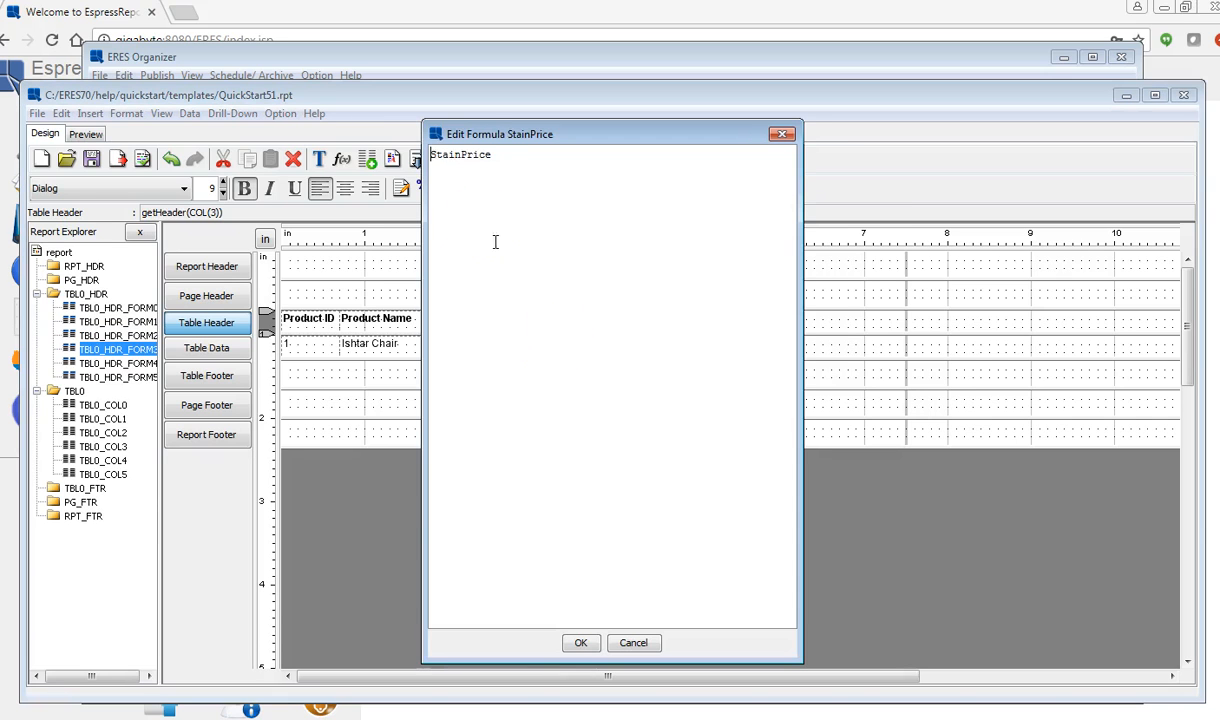
left_click(463, 155)
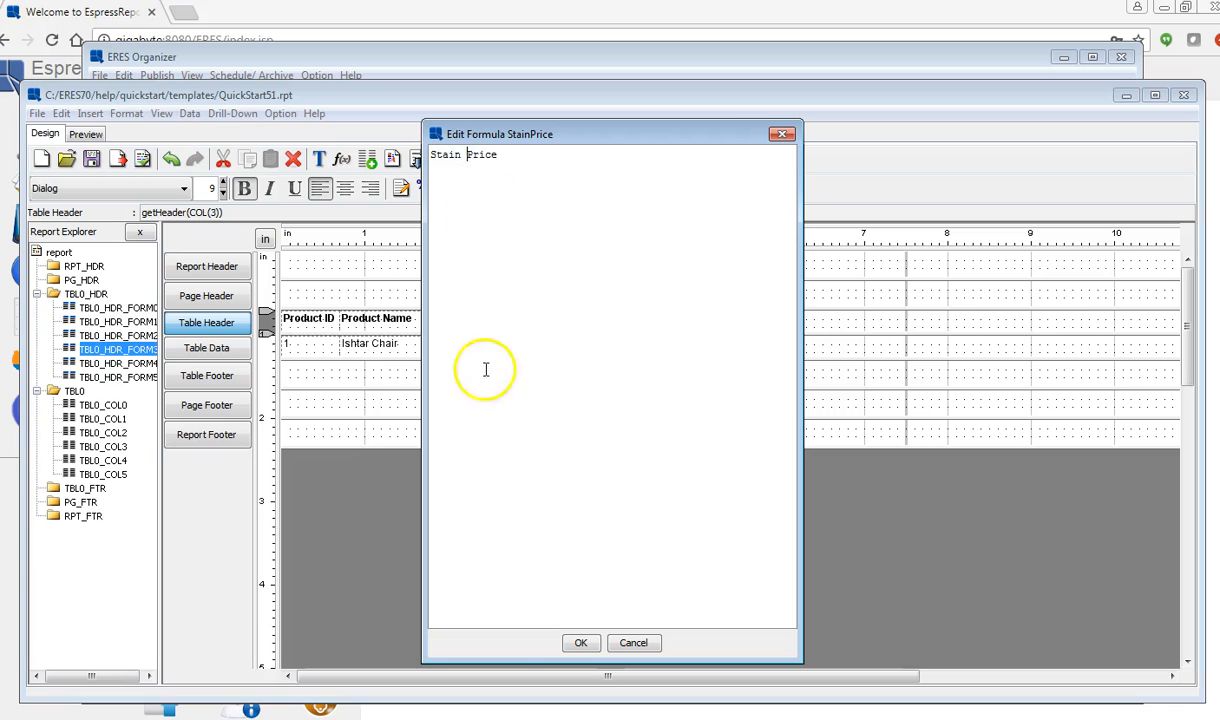
left_click(572, 648)
Change the UnitsInStock column header text to "Units In Stock".
double_click(623, 320)
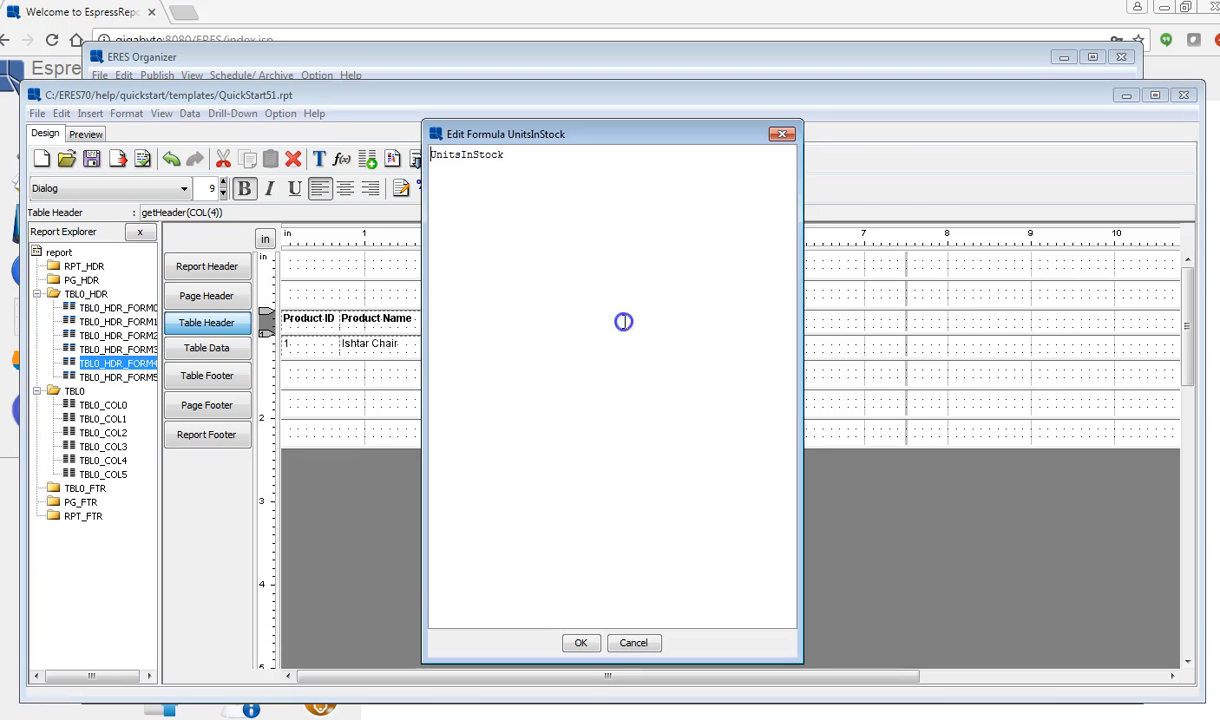
left_click(461, 162)
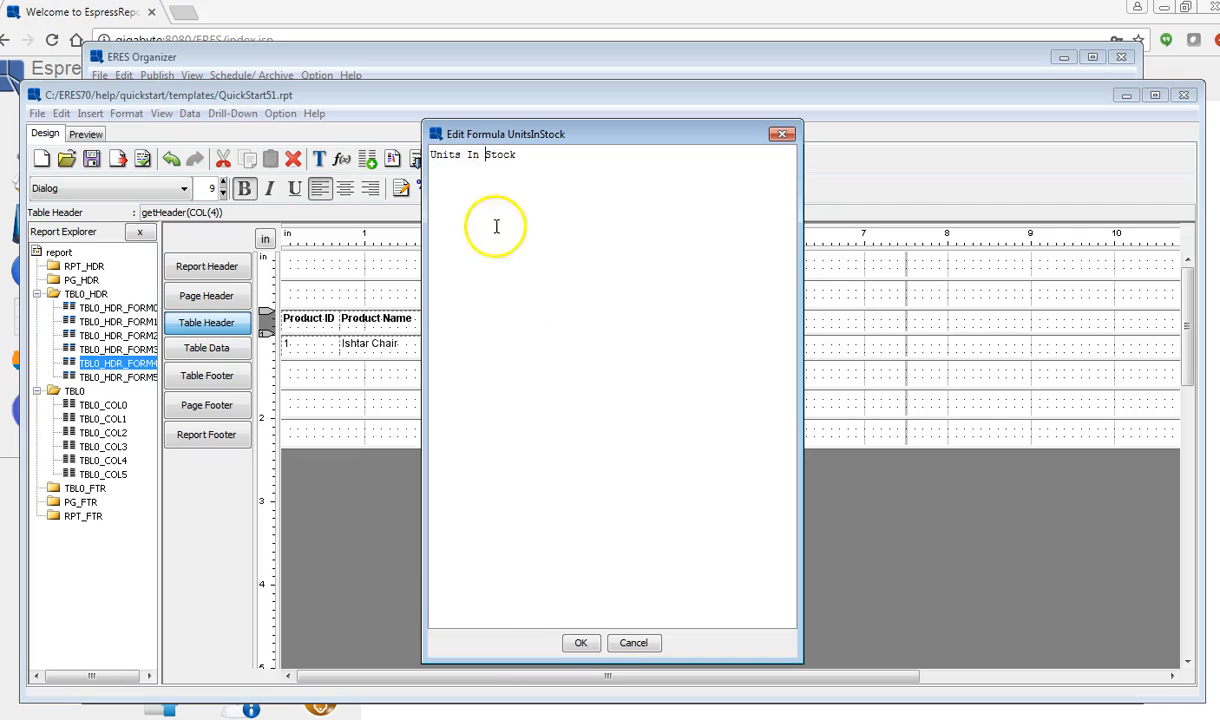
left_click(580, 643)
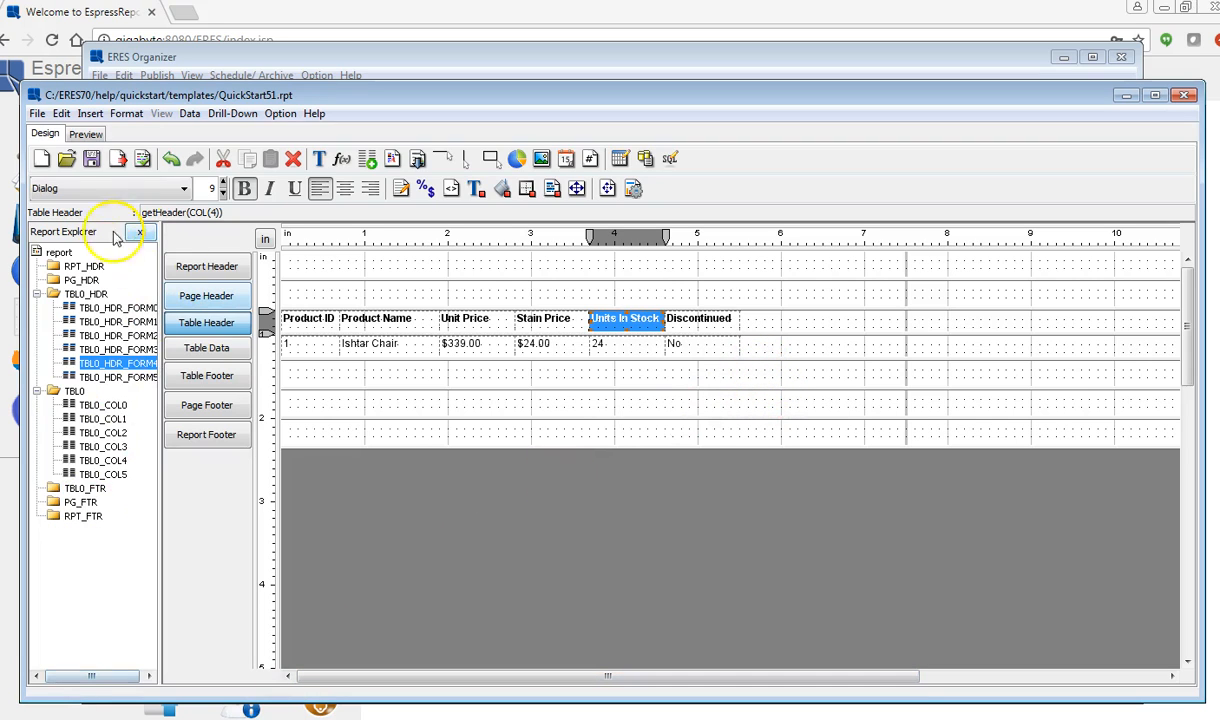
Examine which table header cell each TBL0_HDR entry in the Report Explorer corresponds to, and close the explorer.
left_click(111, 309)
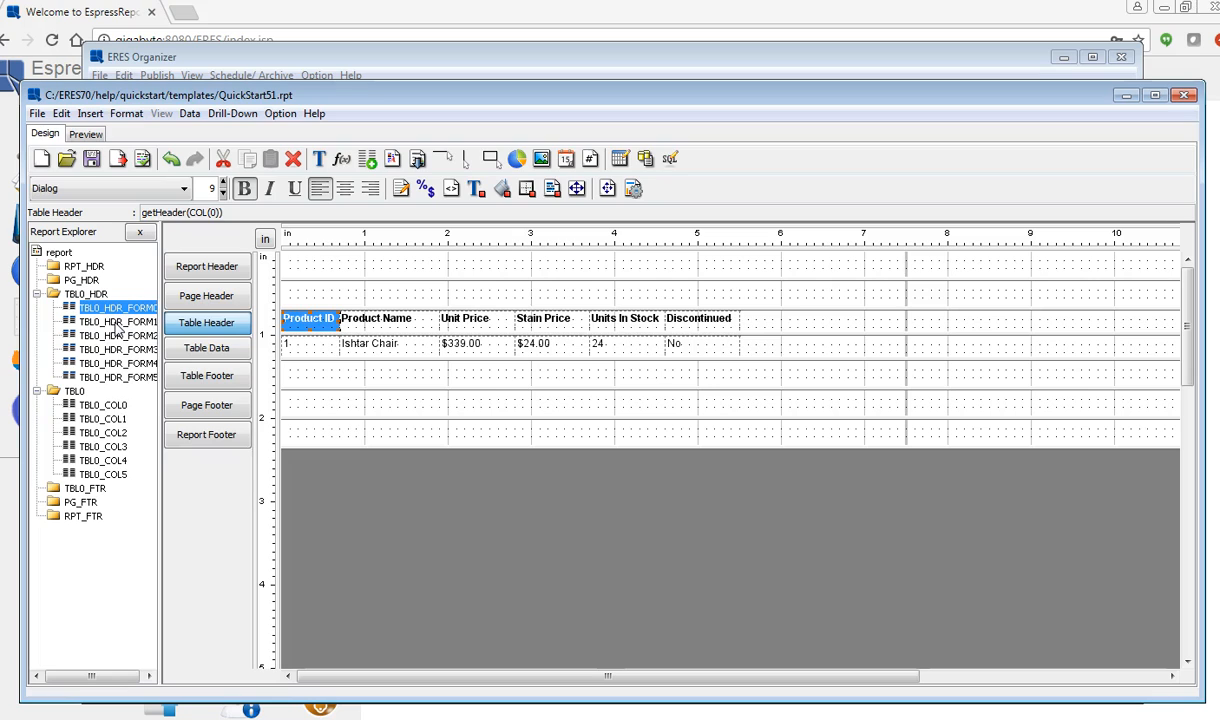
left_click(116, 323)
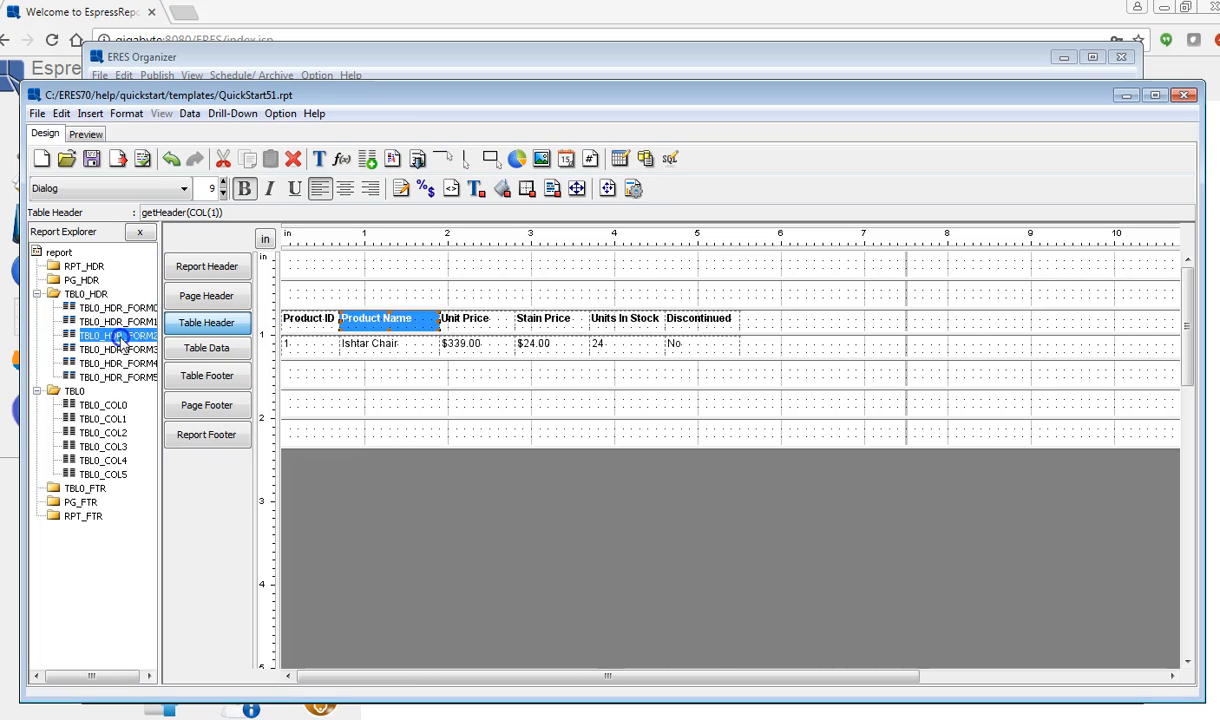
left_click(115, 336)
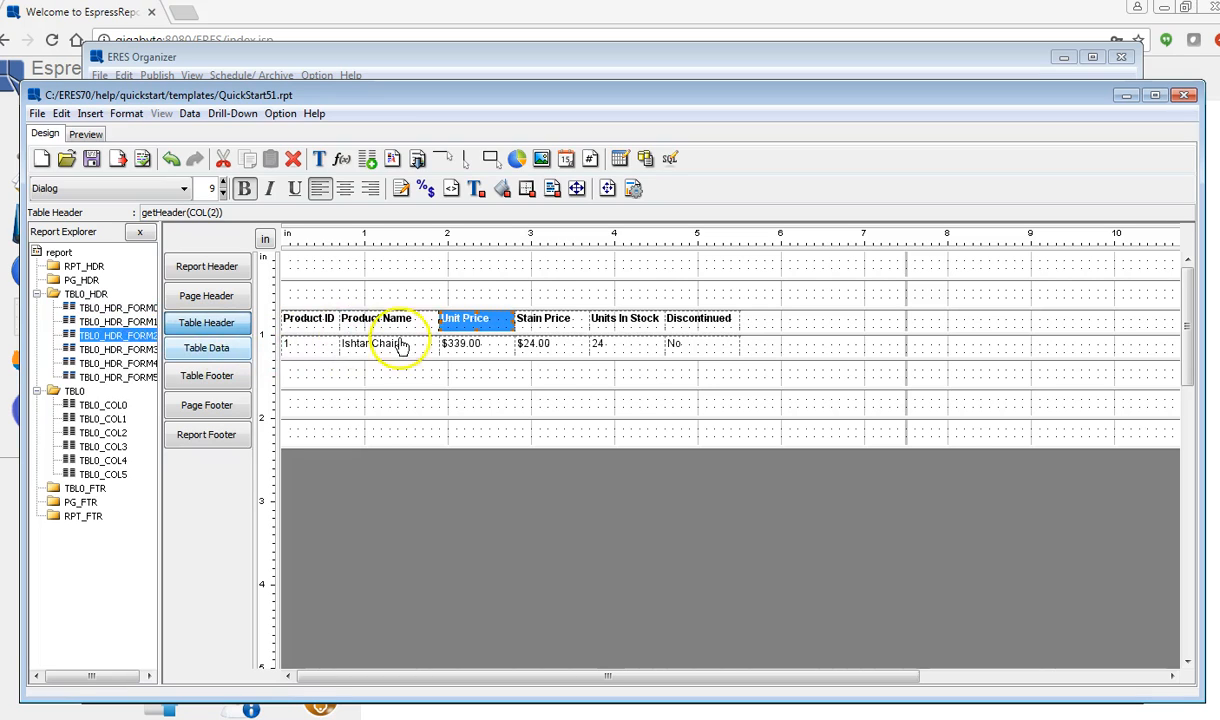
left_click(92, 295)
left_click(127, 320)
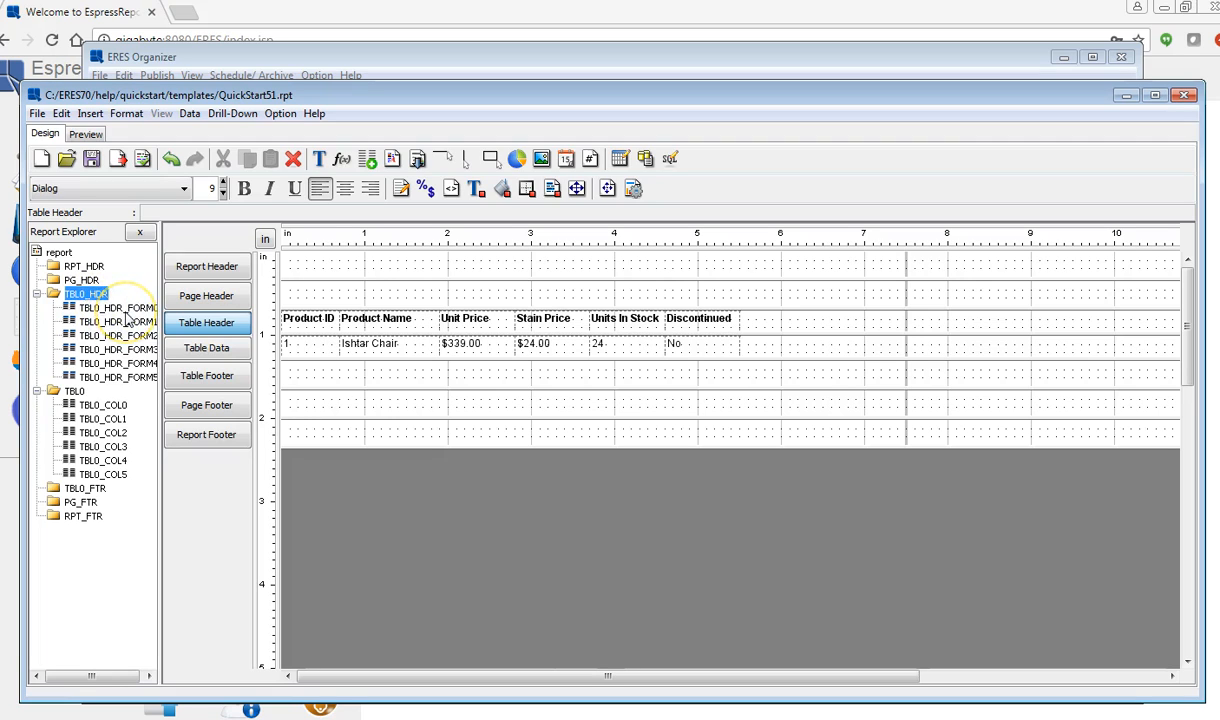
left_click(125, 308)
left_click(130, 321)
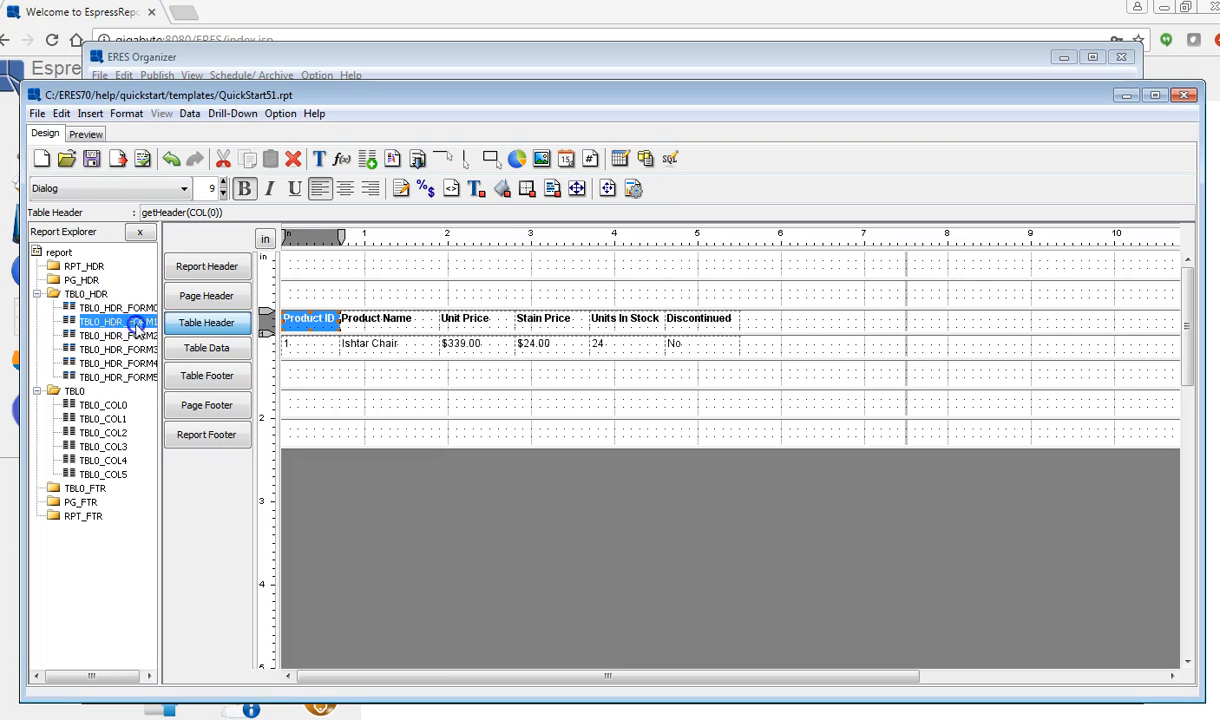
left_click(135, 335)
left_click(140, 349)
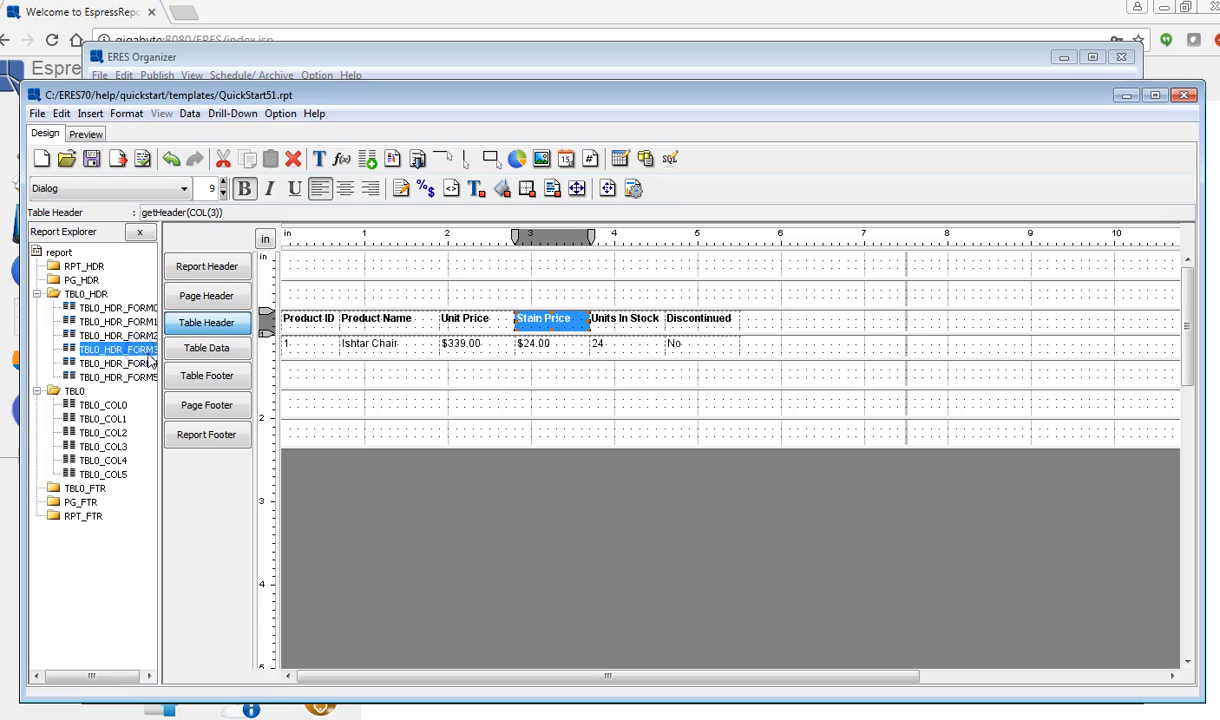
left_click(146, 364)
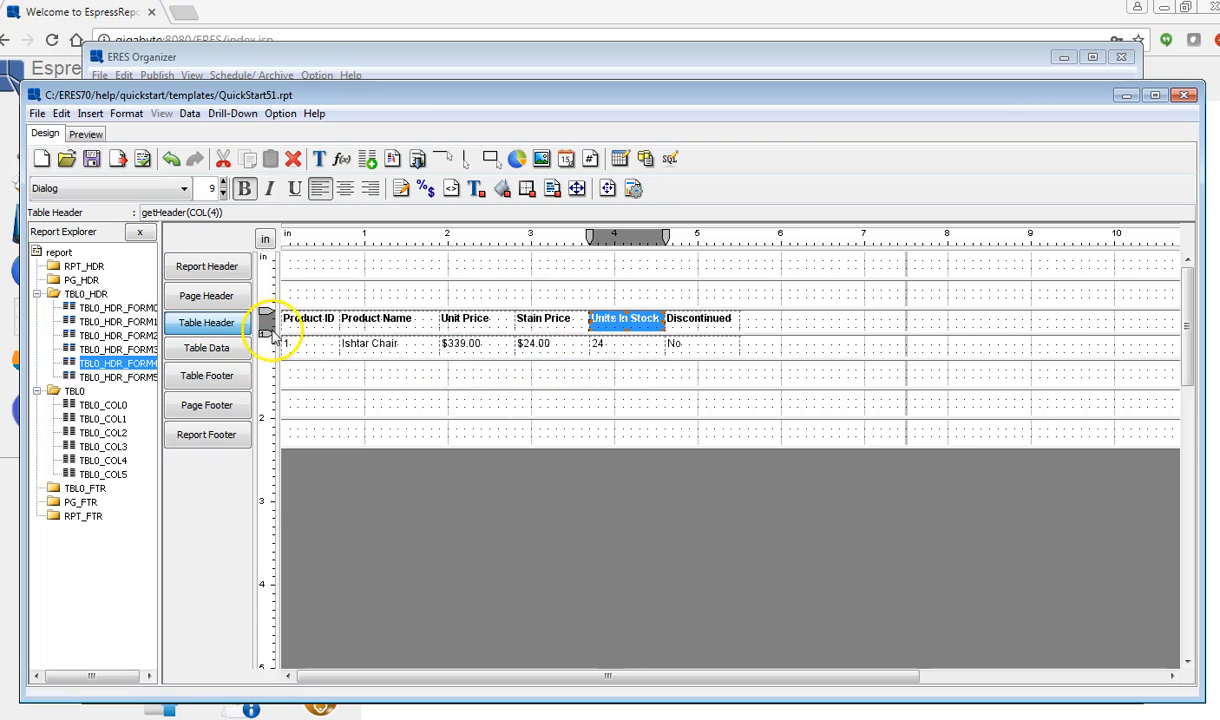
left_click(141, 231)
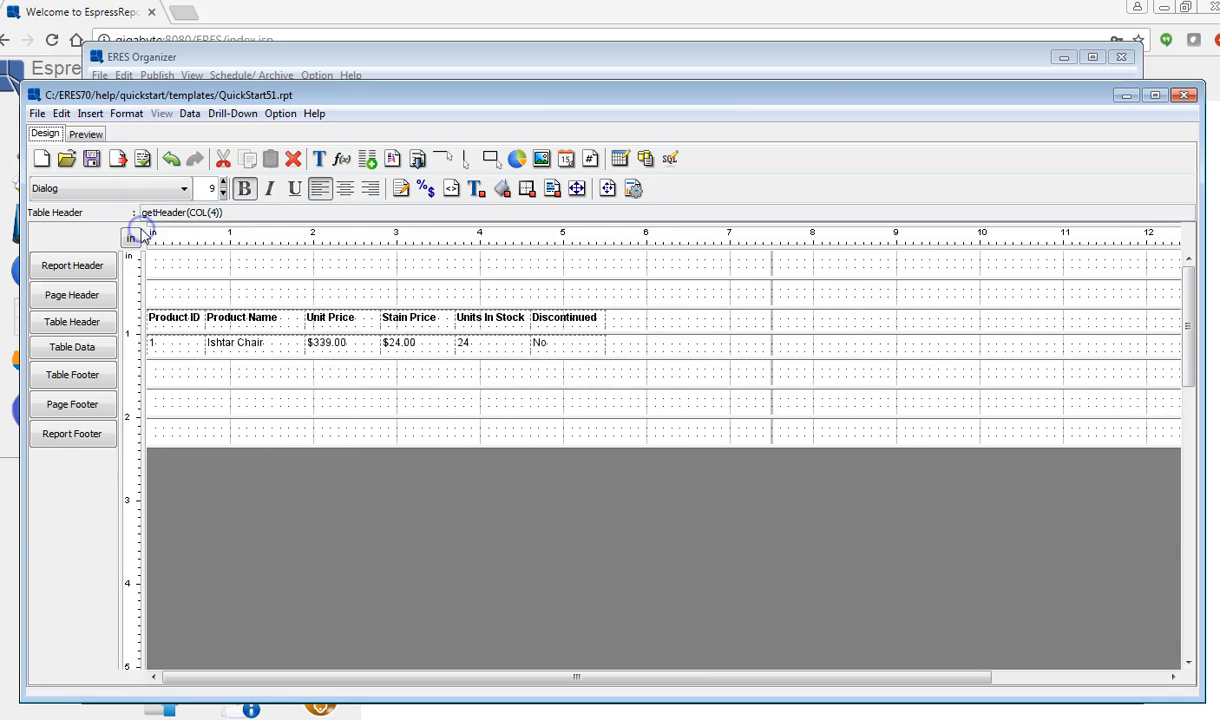
Preview the formatted report using live data.
left_click(86, 134)
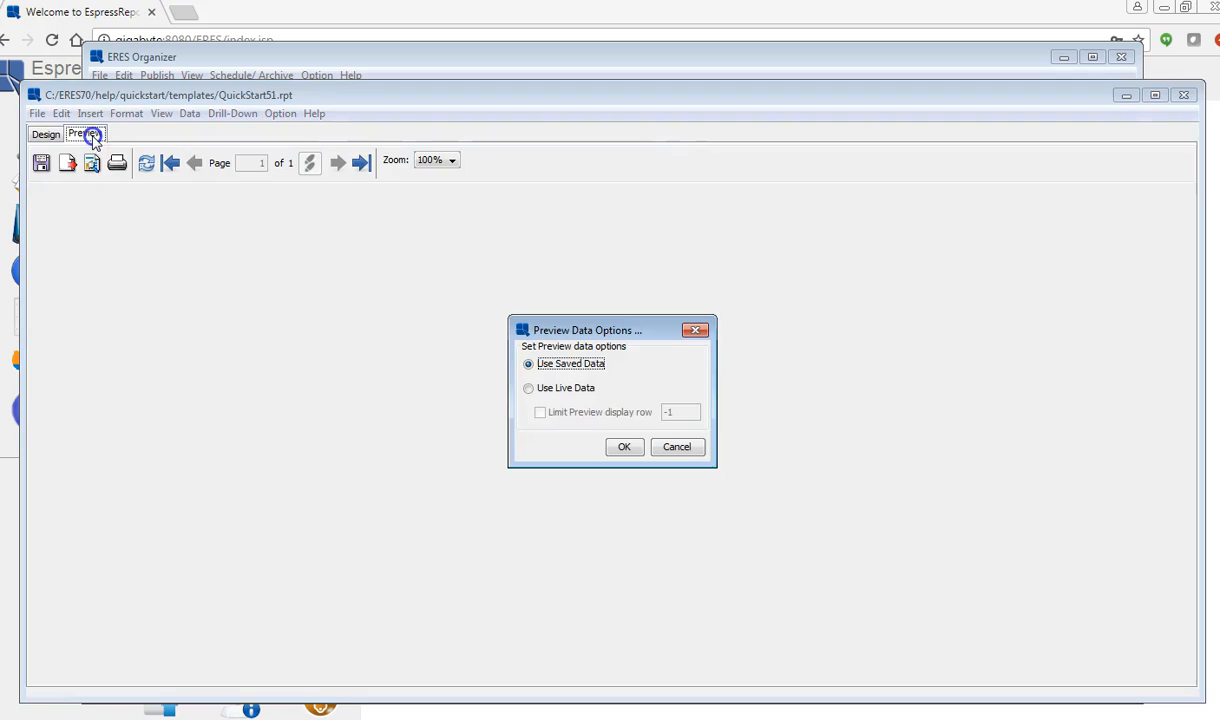
left_click(527, 388)
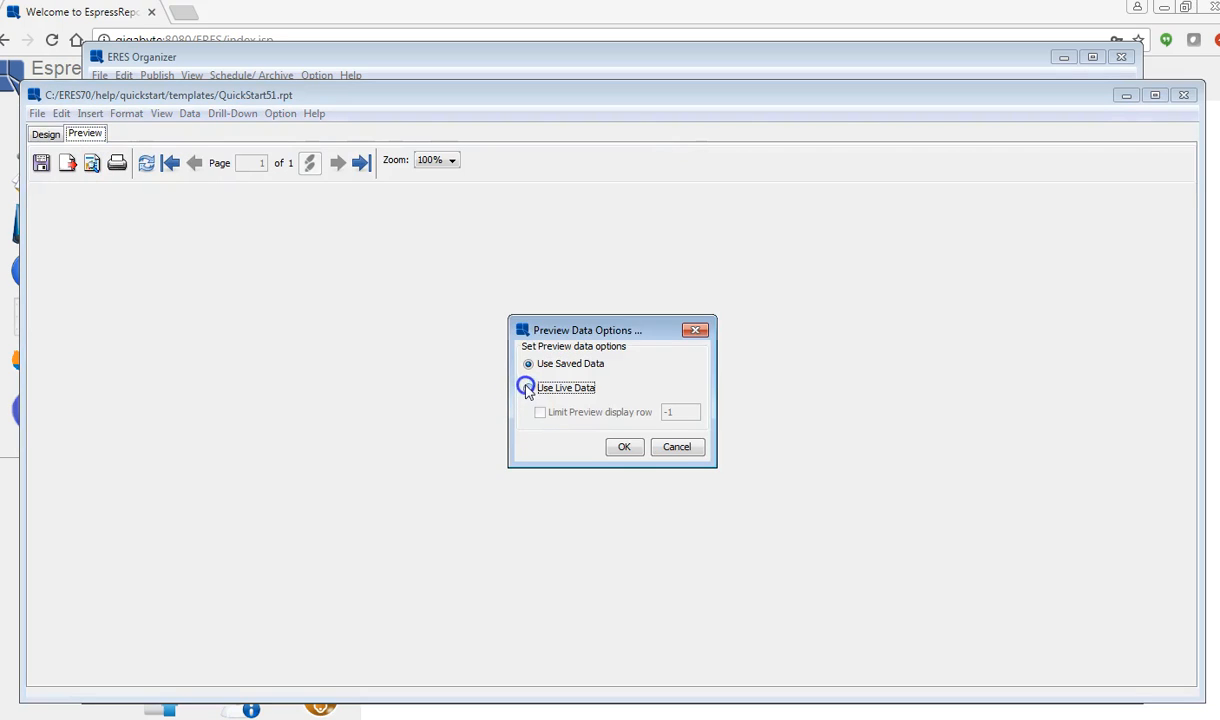
left_click(624, 448)
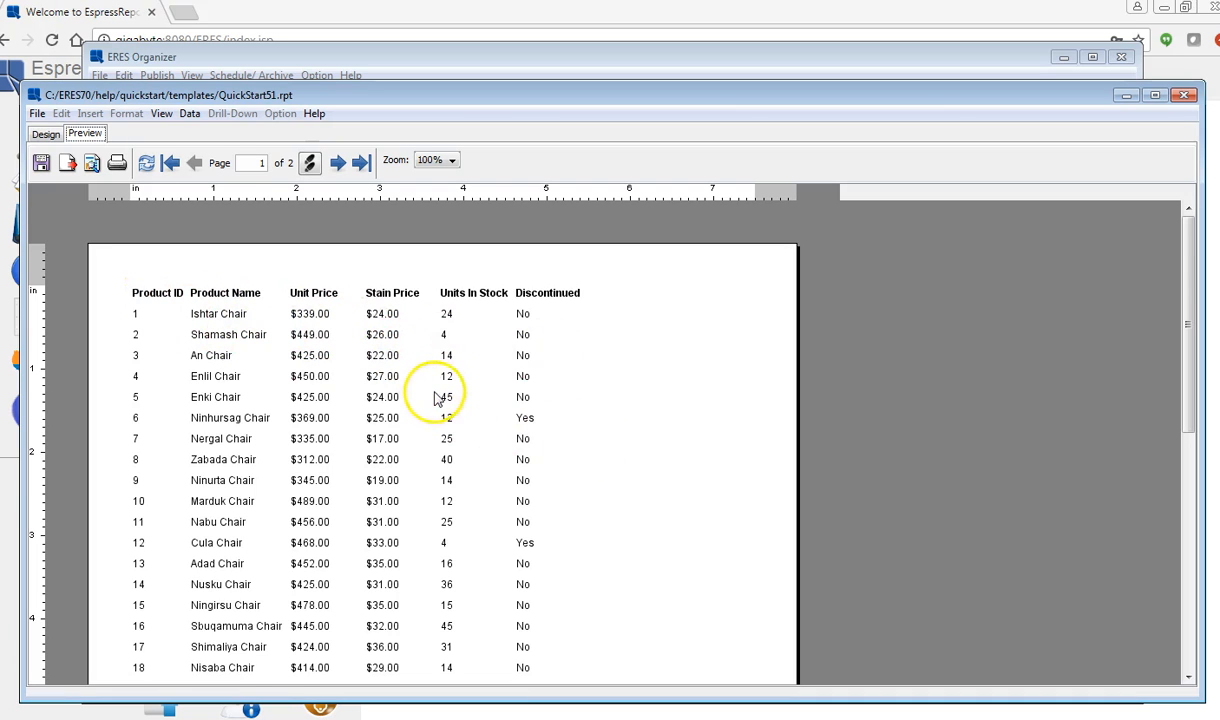
Enable dual colors for all Table Data cells in the report design, alternating by a row index of 1.
left_click(46, 135)
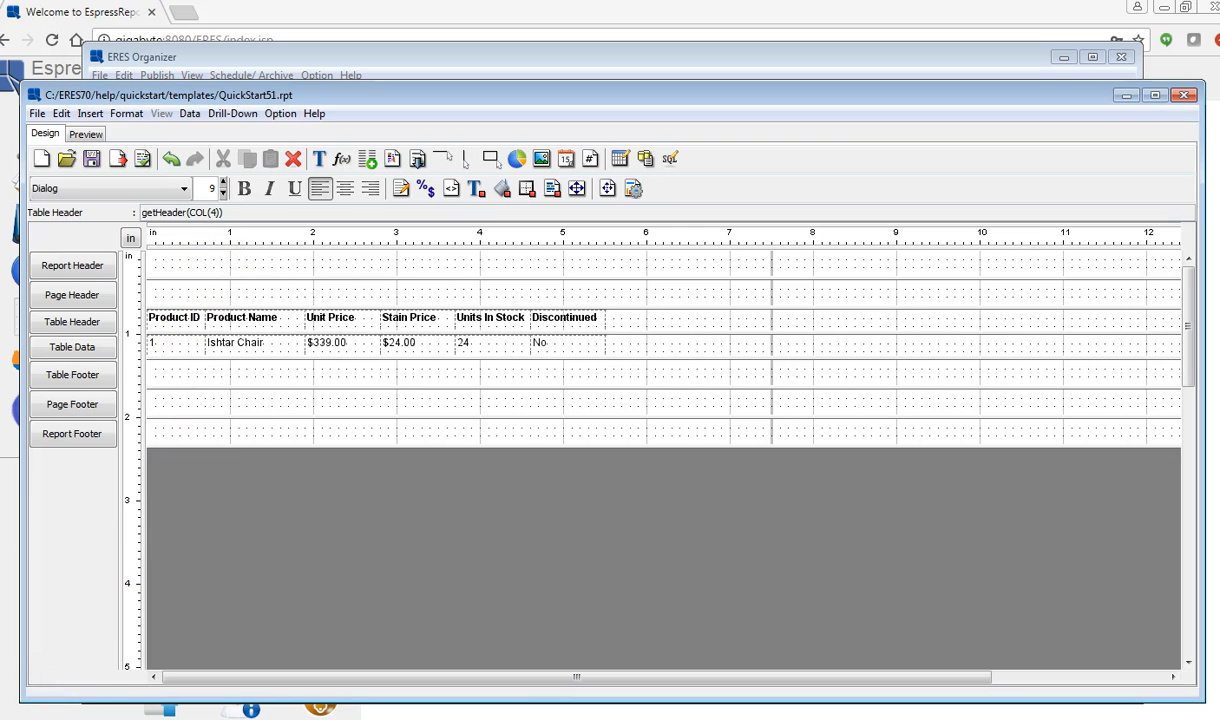
left_click(72, 347)
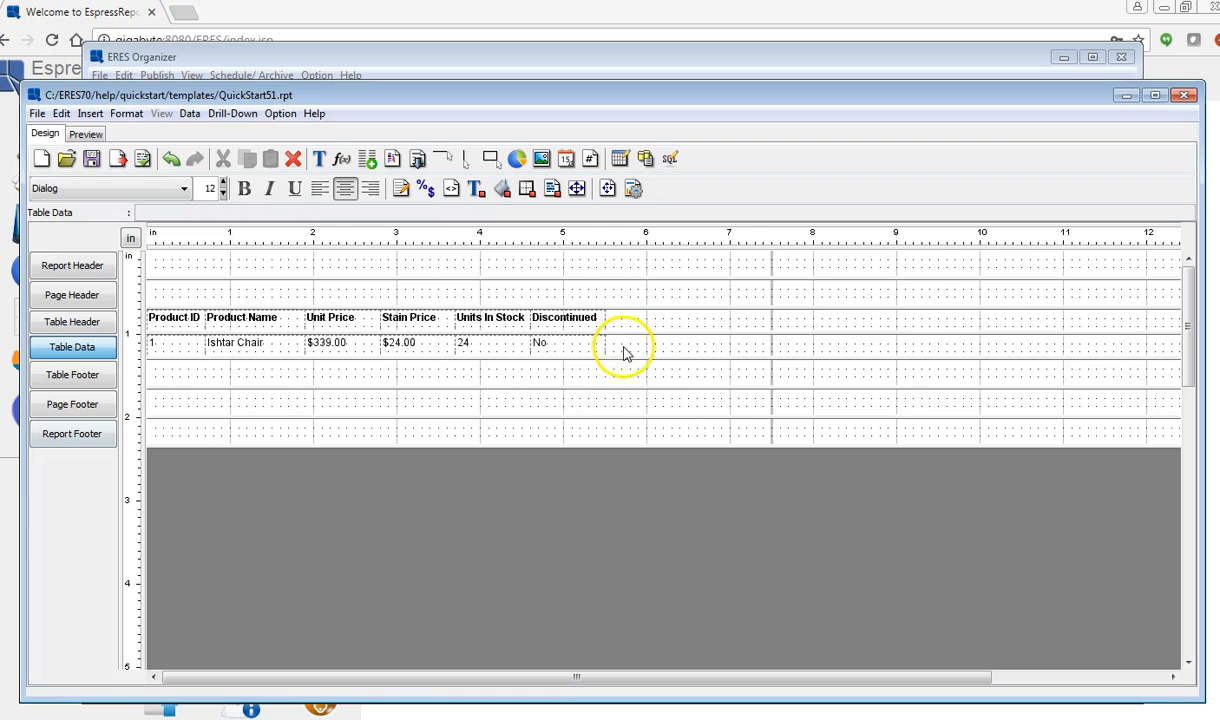
left_click_drag(513, 352, 147, 355)
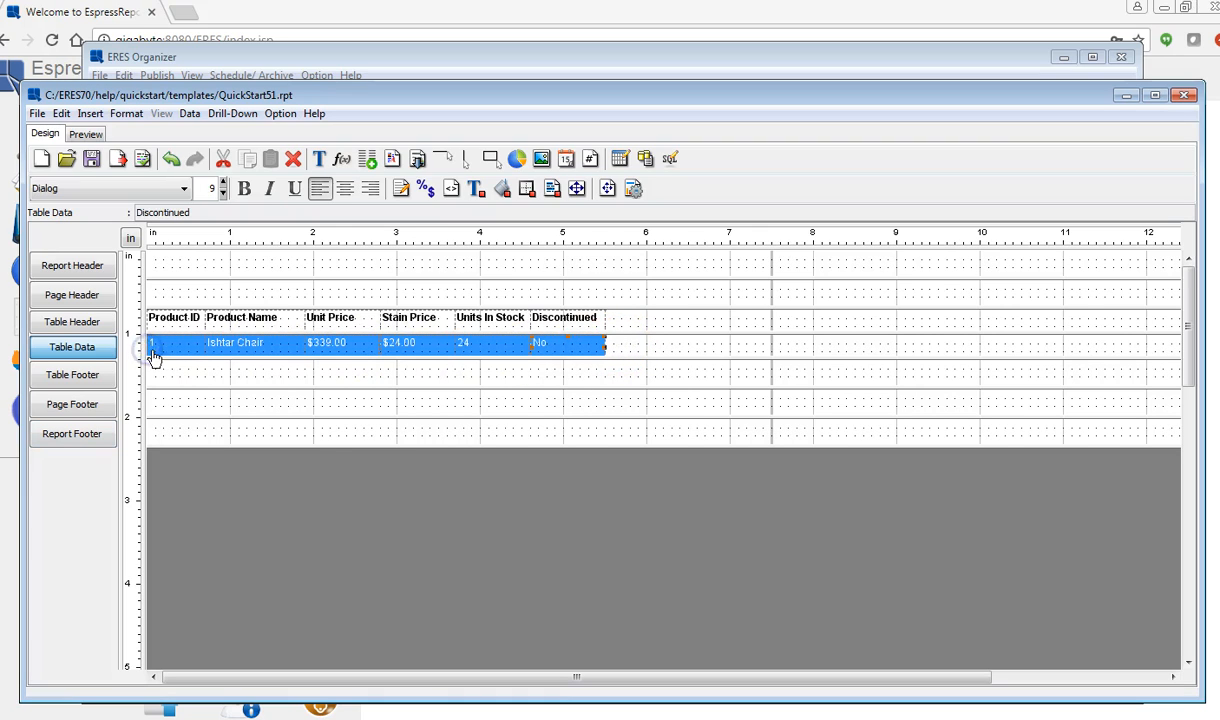
left_click(556, 197)
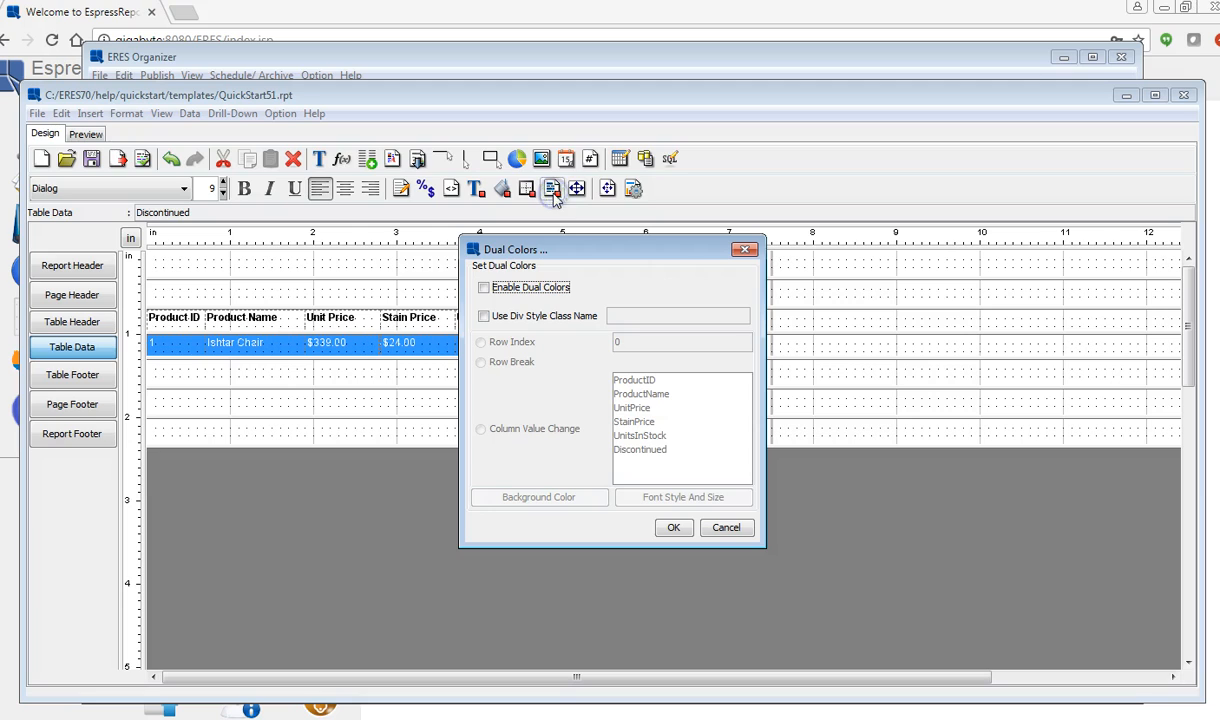
left_click(484, 288)
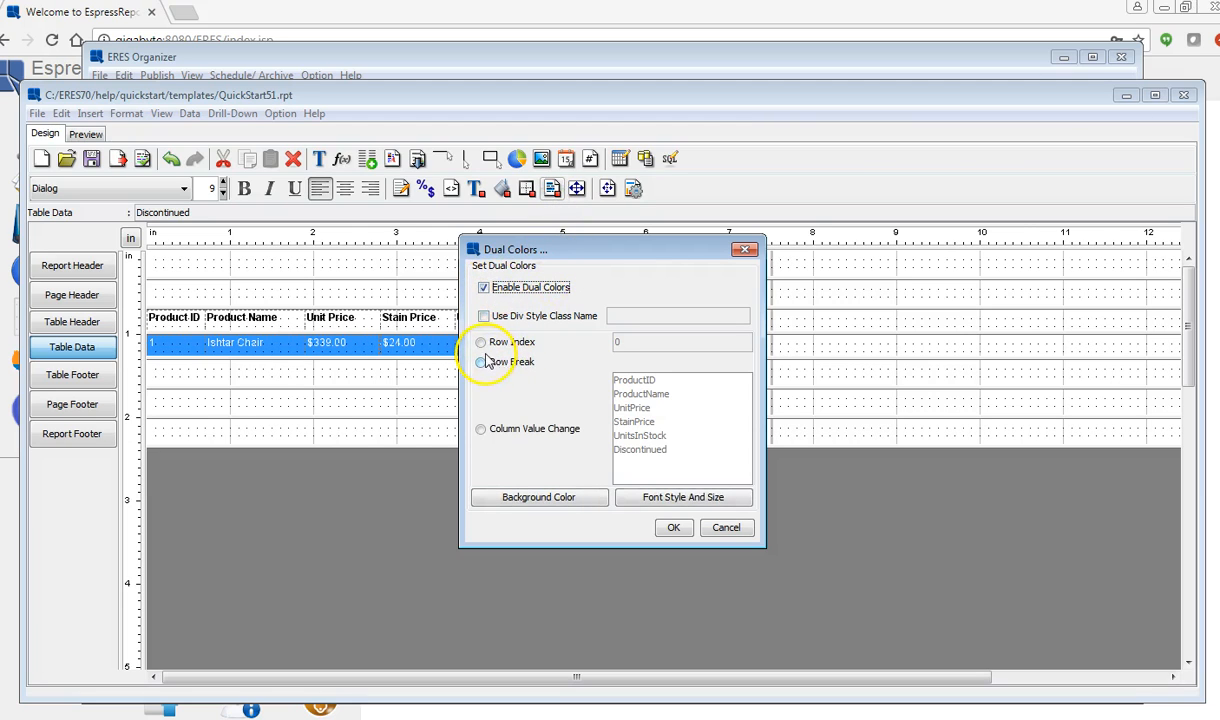
left_click(481, 343)
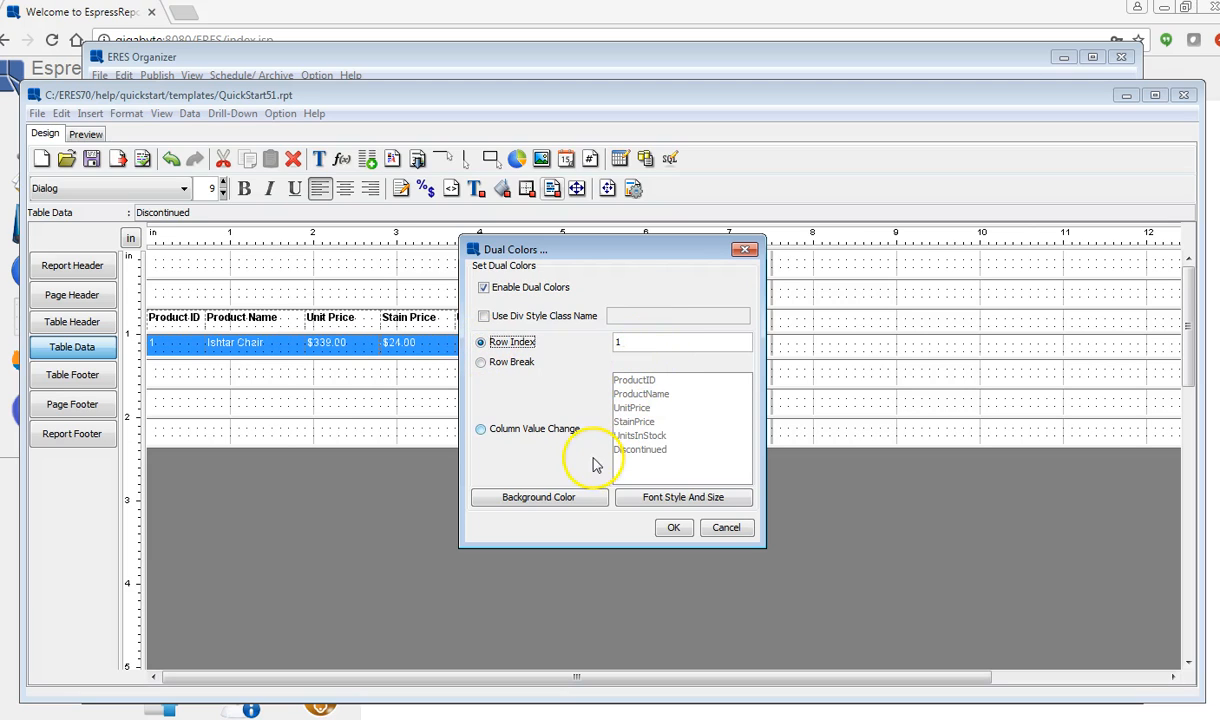
Set the dual colors background to the blue swatch 6666ff.
left_click(567, 500)
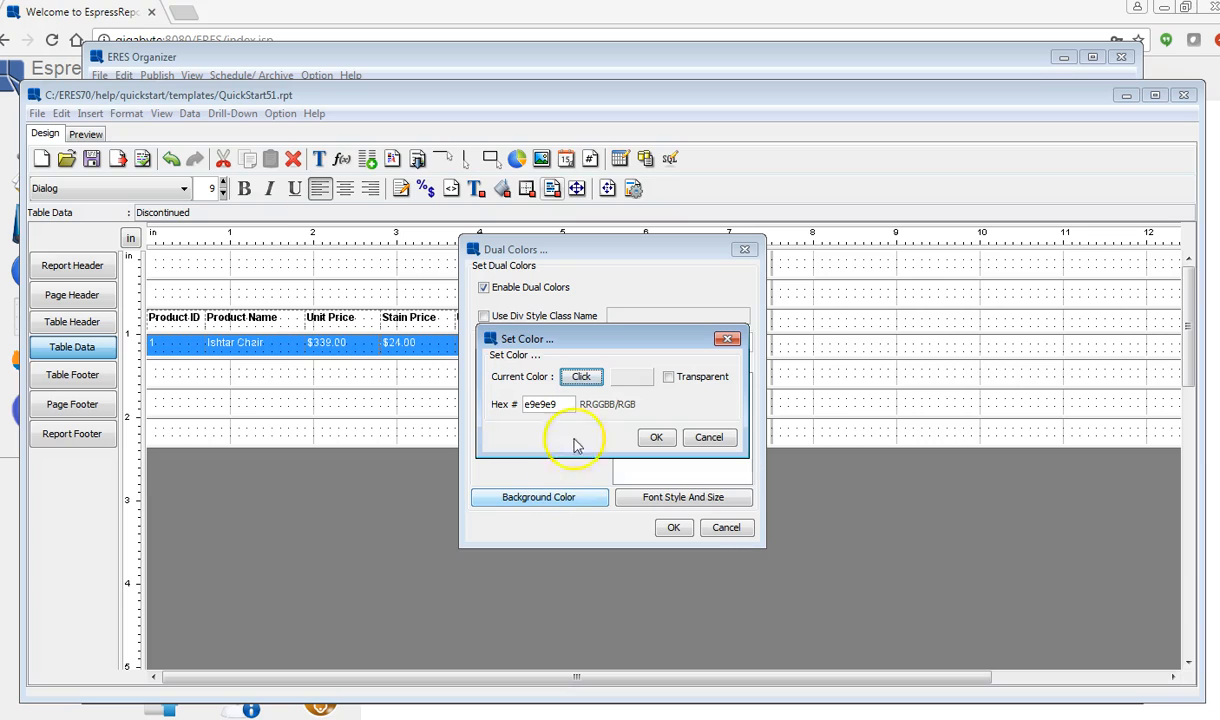
left_click(582, 377)
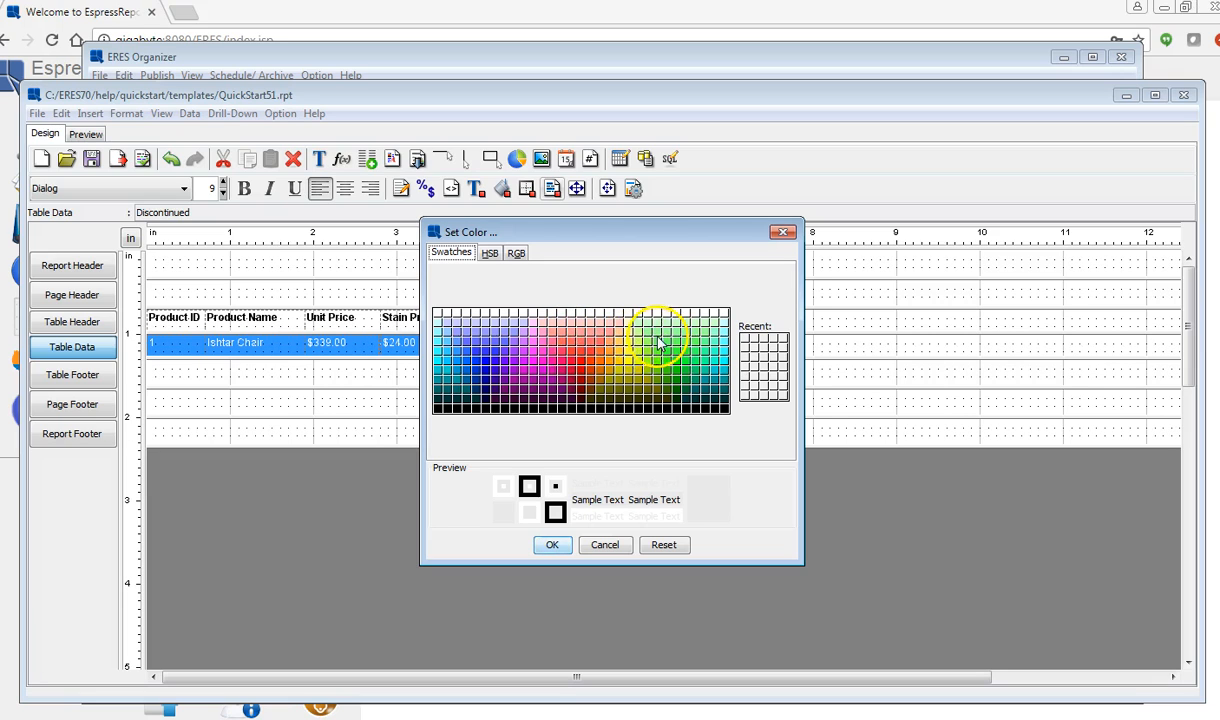
left_click(473, 342)
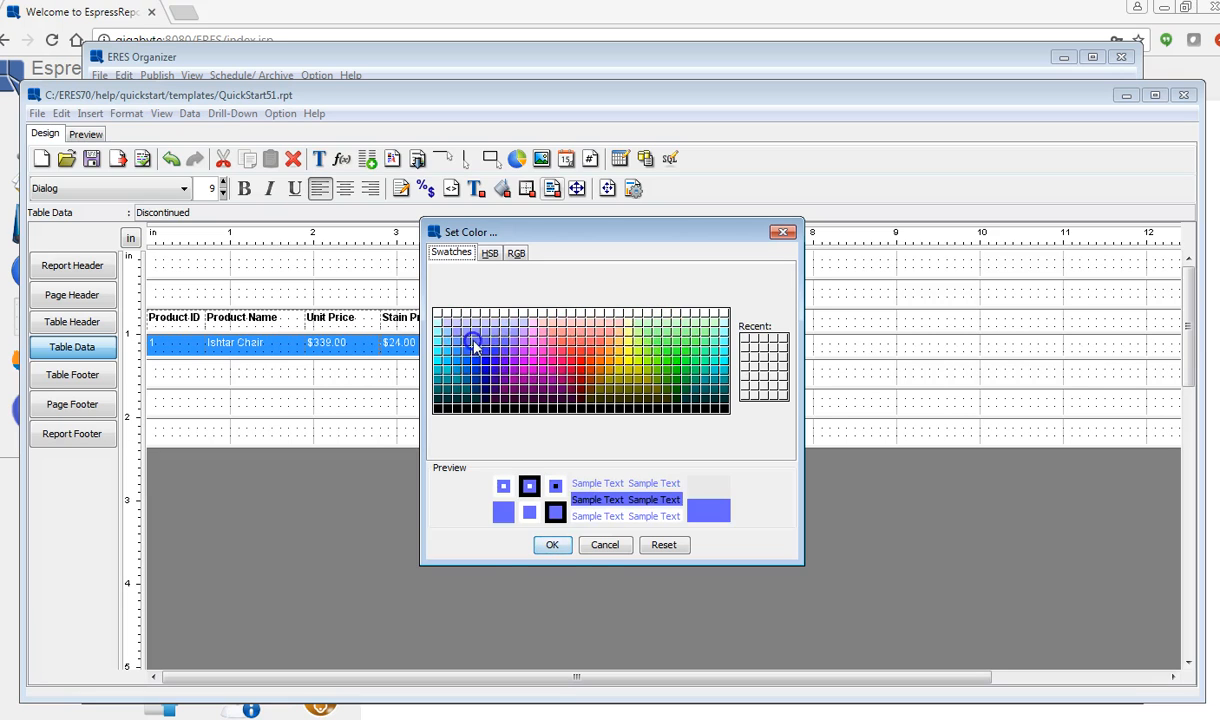
left_click(551, 546)
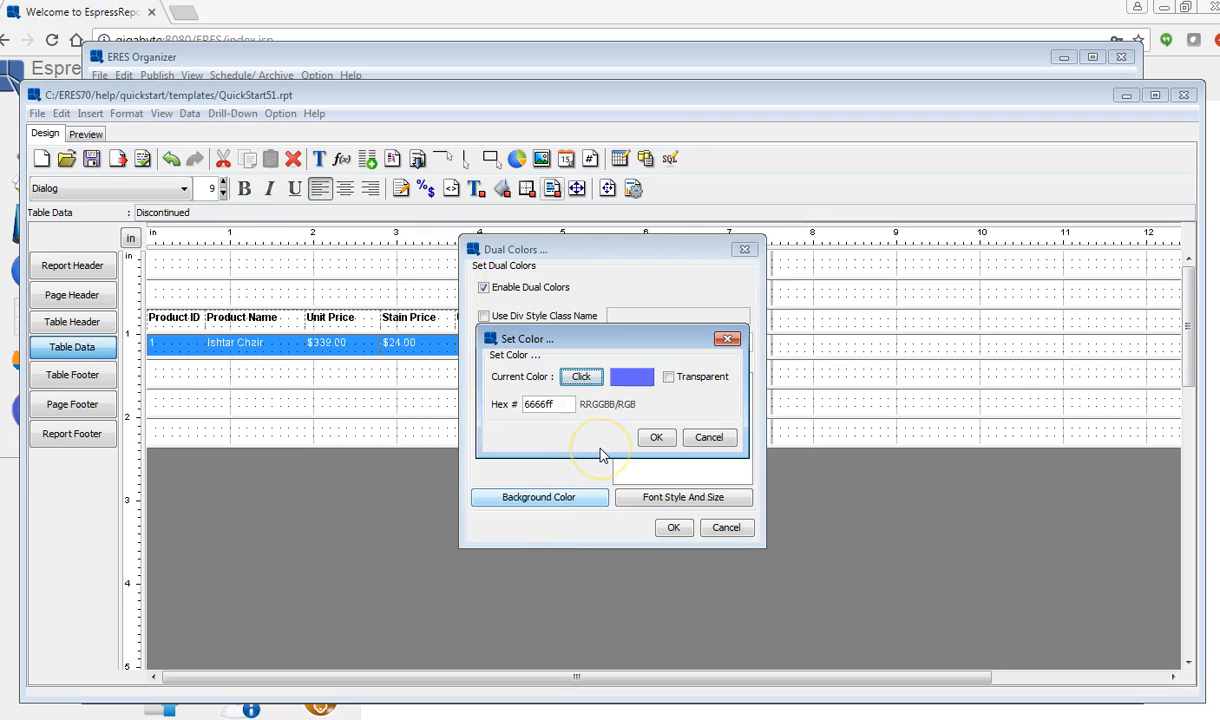
left_click(653, 437)
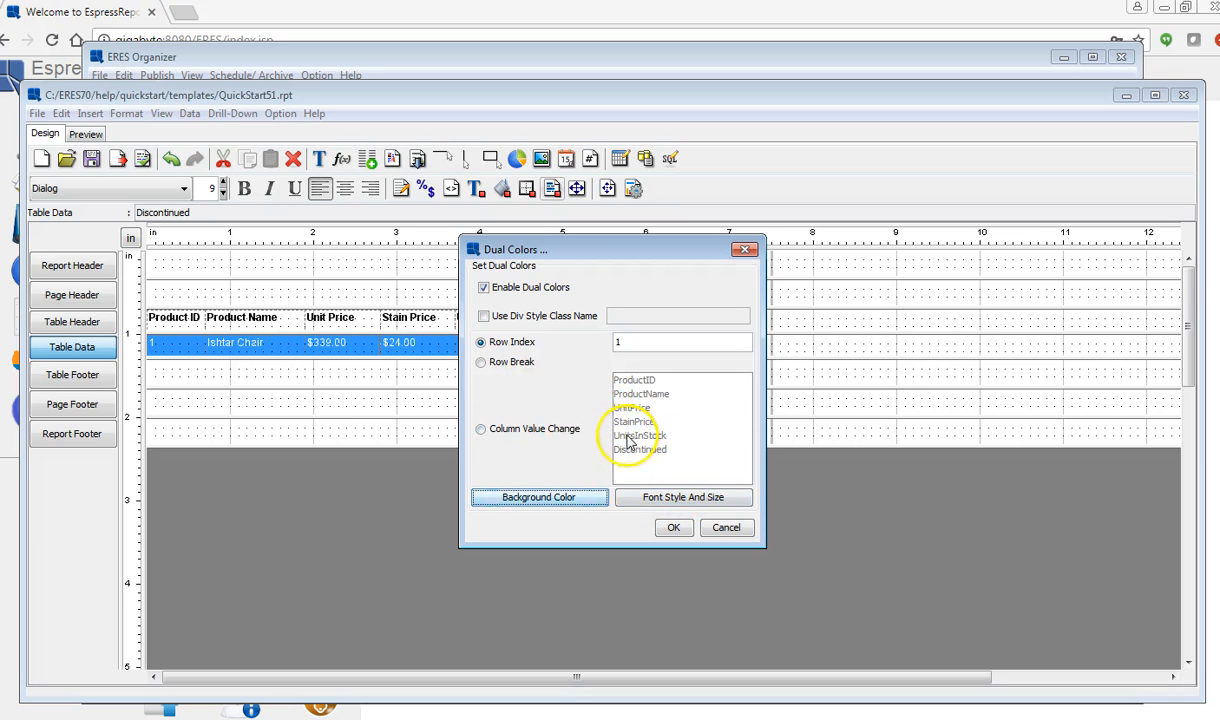
Change the font size for the alternate rows in the dual colors settings and preview the report.
left_click(681, 502)
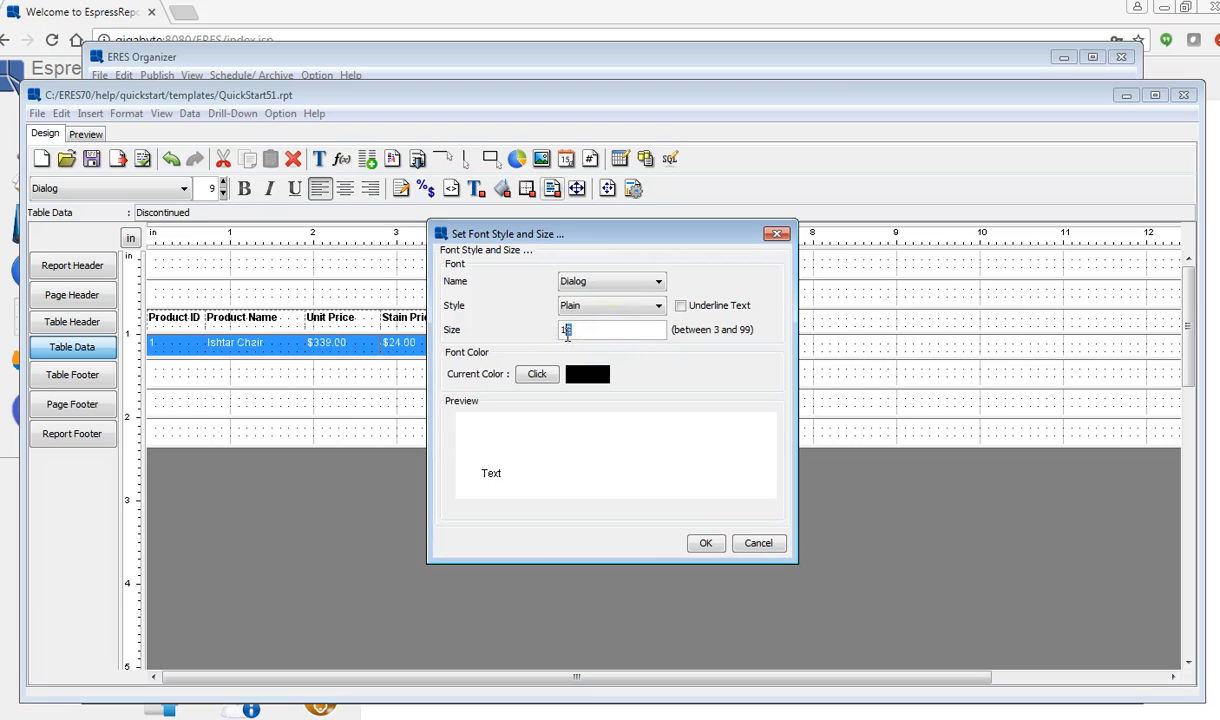
left_click(706, 545)
left_click(674, 528)
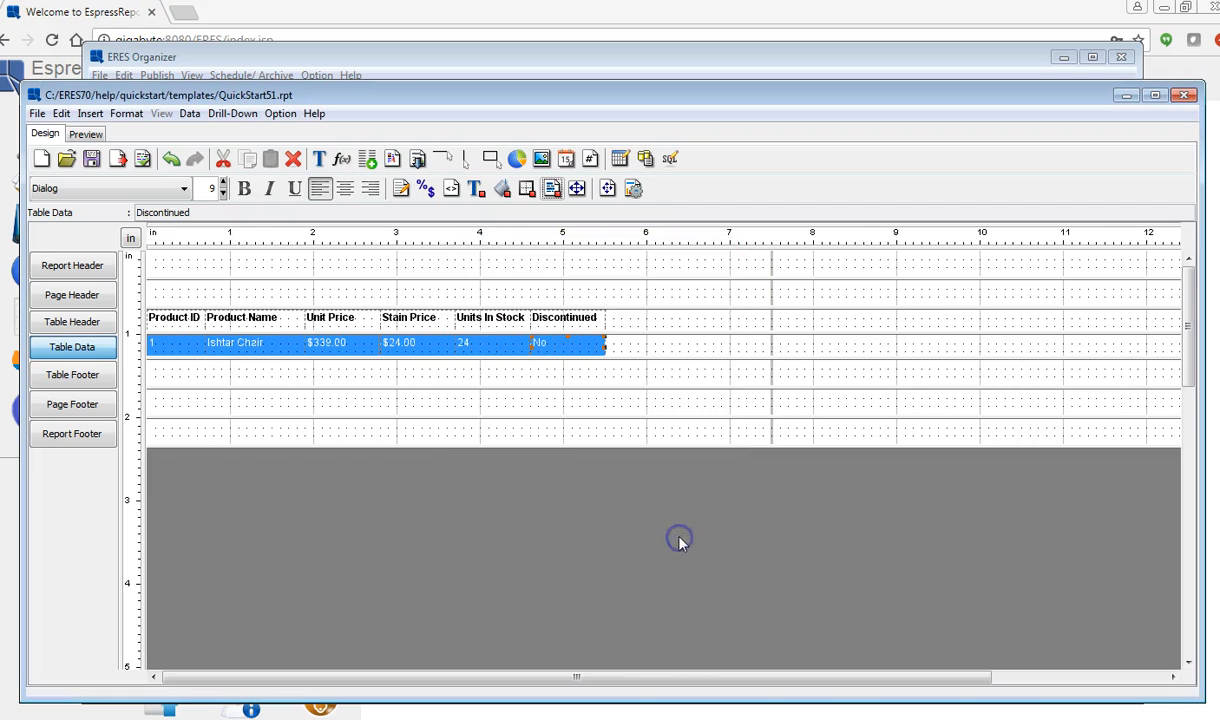
left_click(84, 135)
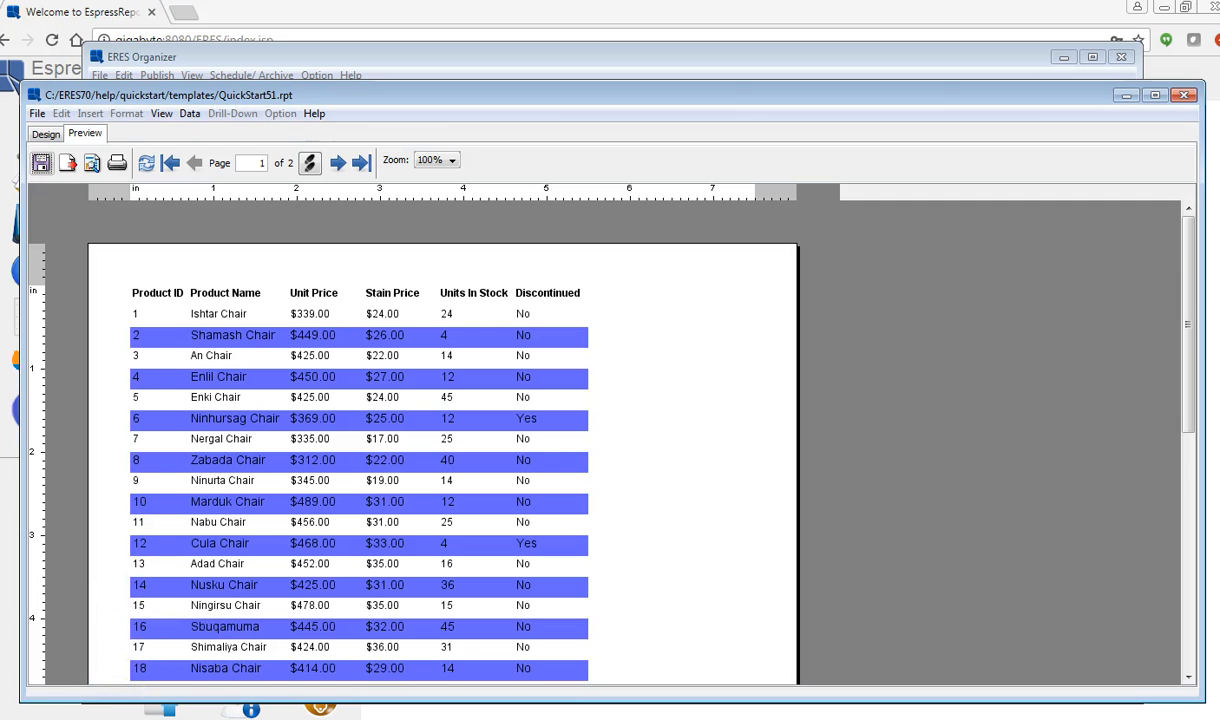
Return to the report design and enlarge the Report Header section to about 1 inch tall.
left_click(44, 133)
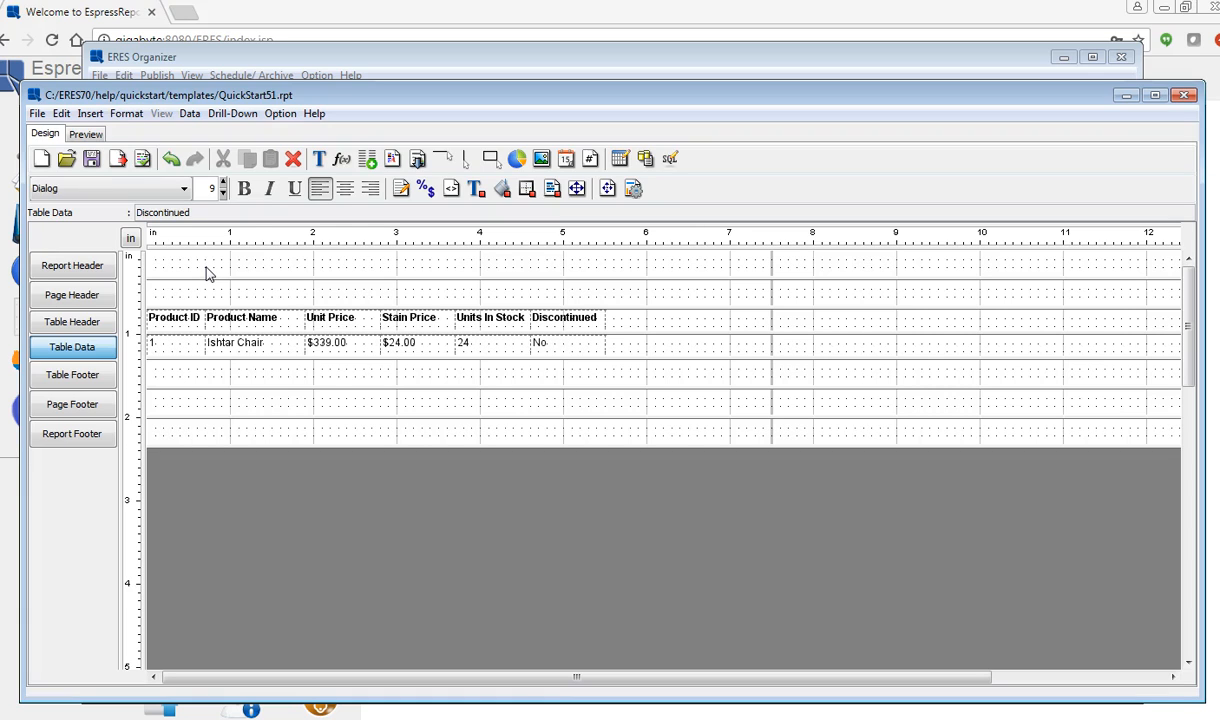
left_click(176, 280)
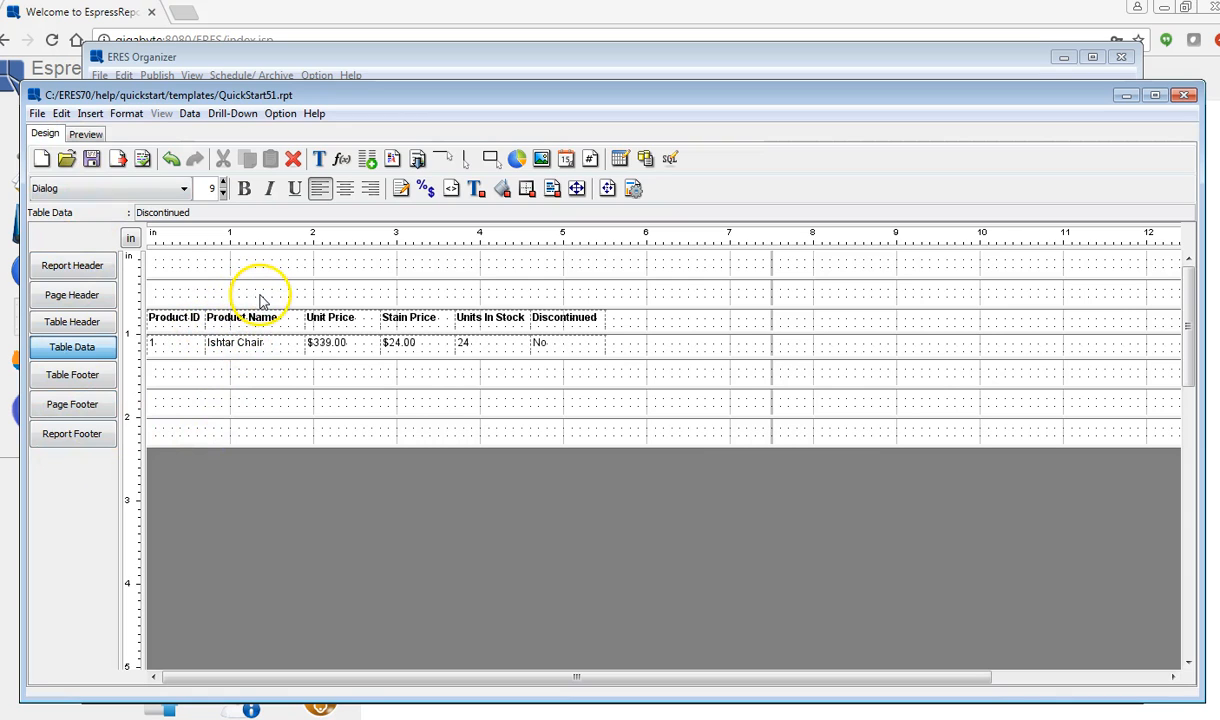
left_click_drag(282, 278, 285, 336)
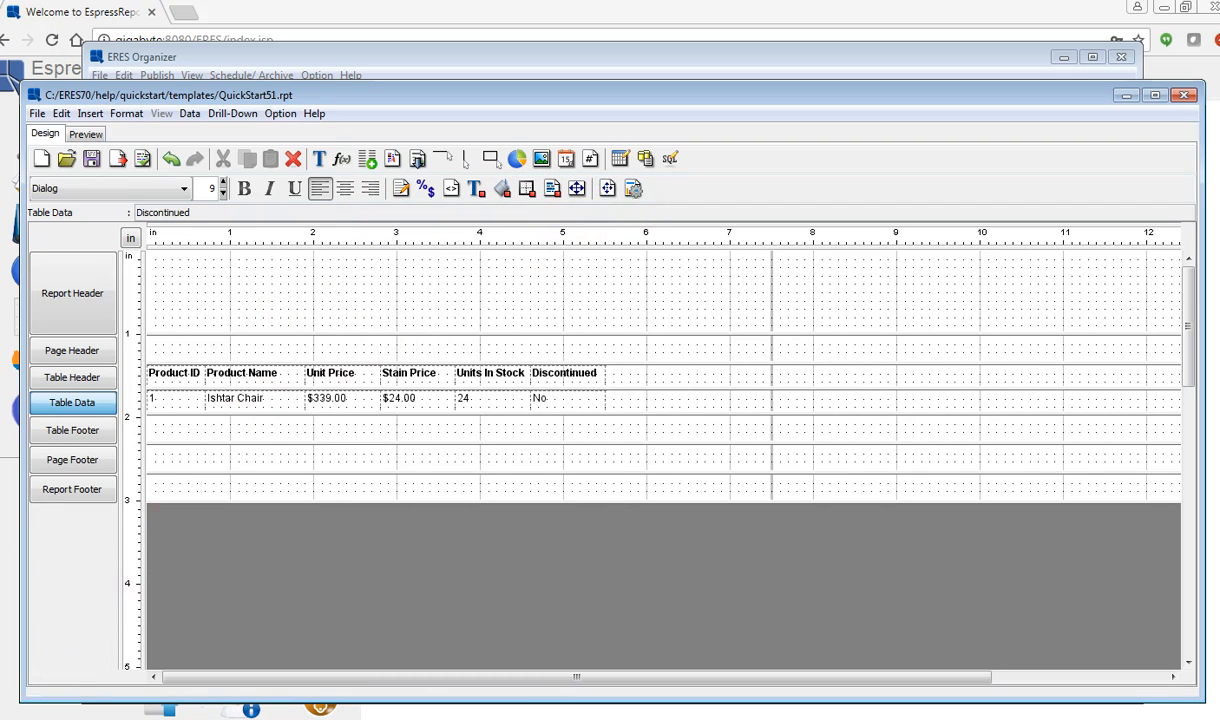
Place a new image element at the upper-left corner of the Report Header section.
left_click(72, 293)
left_click(541, 159)
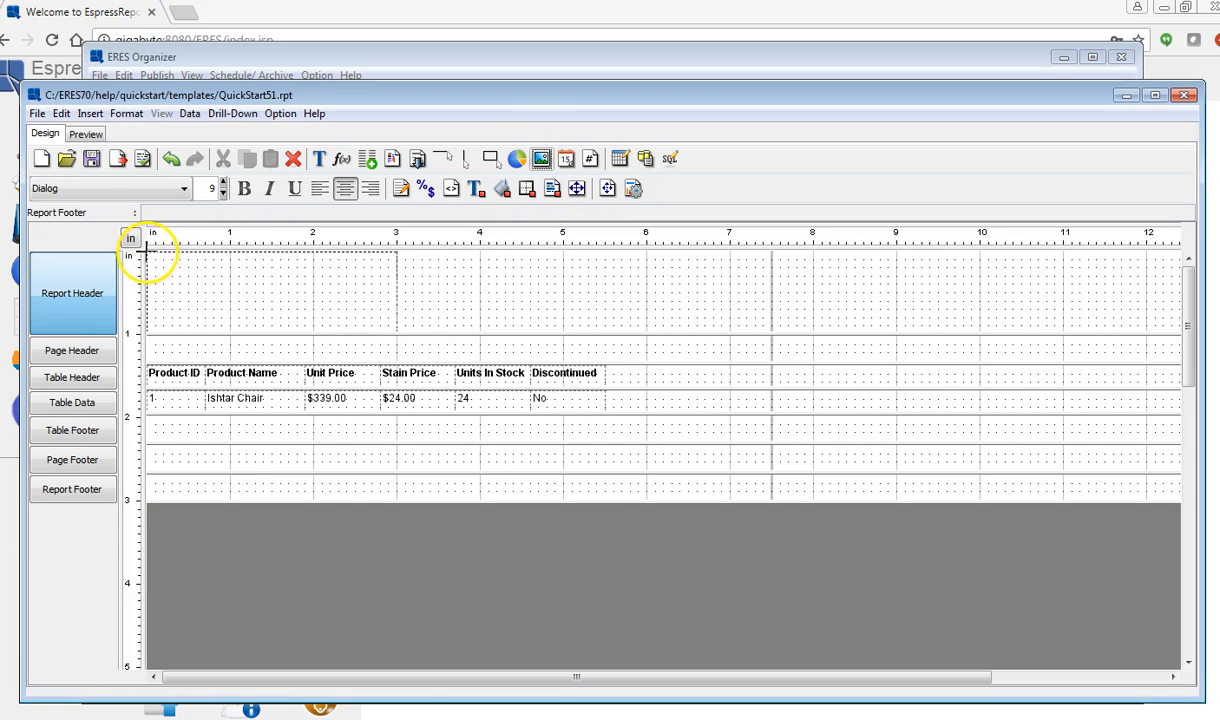
left_click(149, 255)
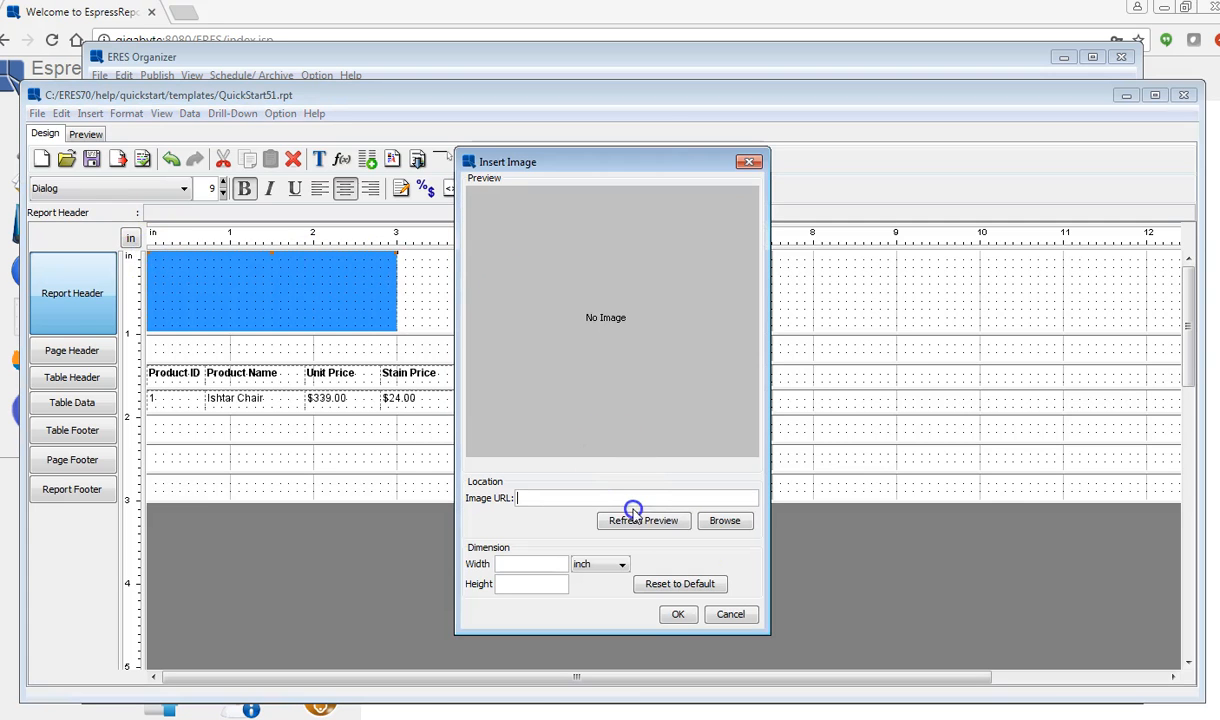
Choose Woodview.gif from C:/ERES70/help/examples/DataSources/database/ as the image and insert it at its default dimensions.
left_click(726, 520)
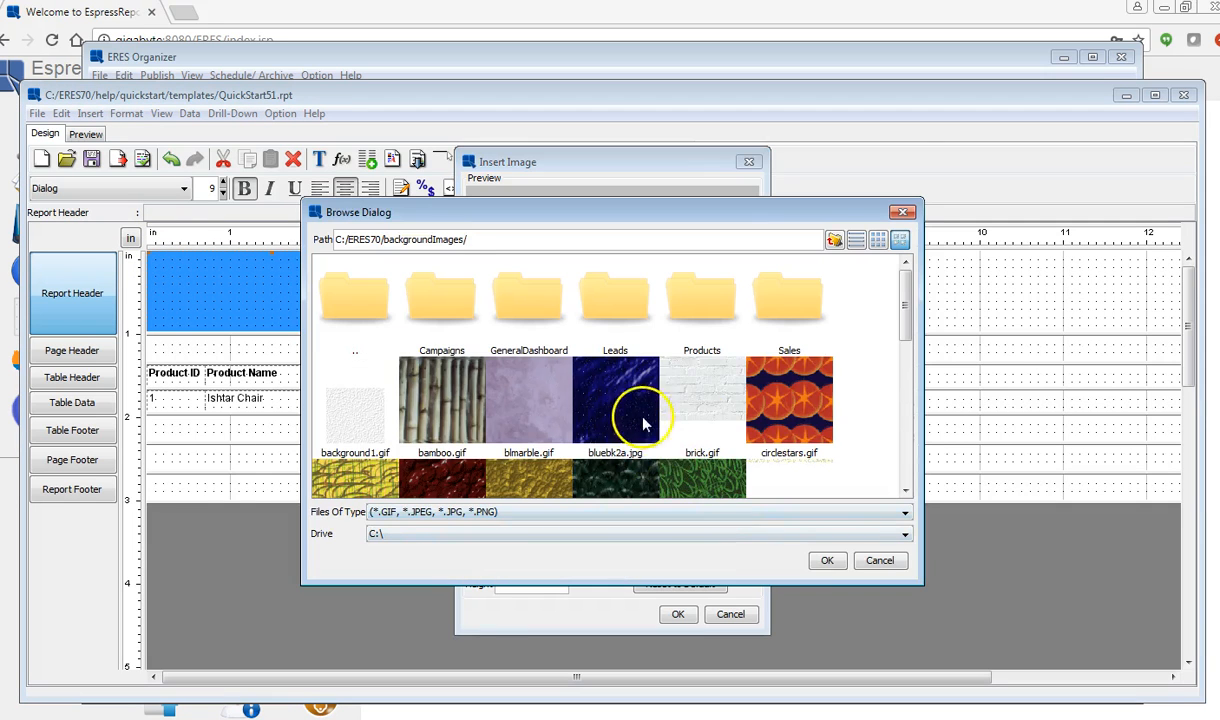
left_click(834, 241)
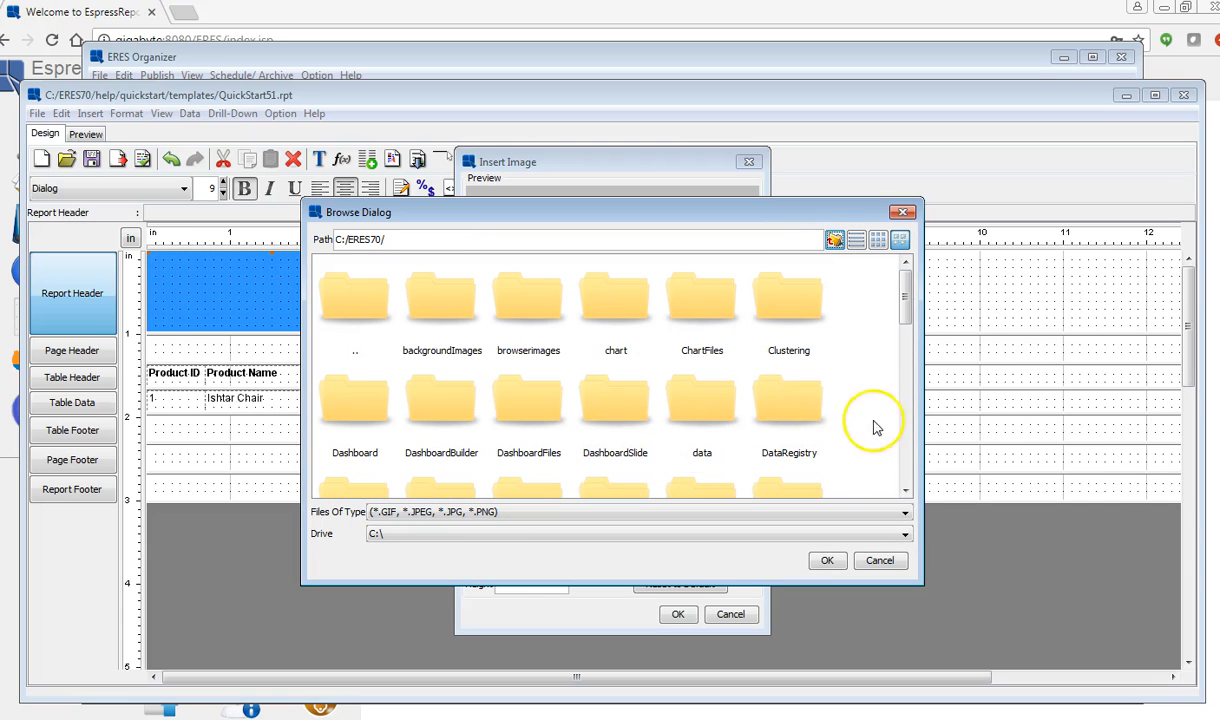
left_click_drag(906, 300, 909, 342)
left_click(609, 397)
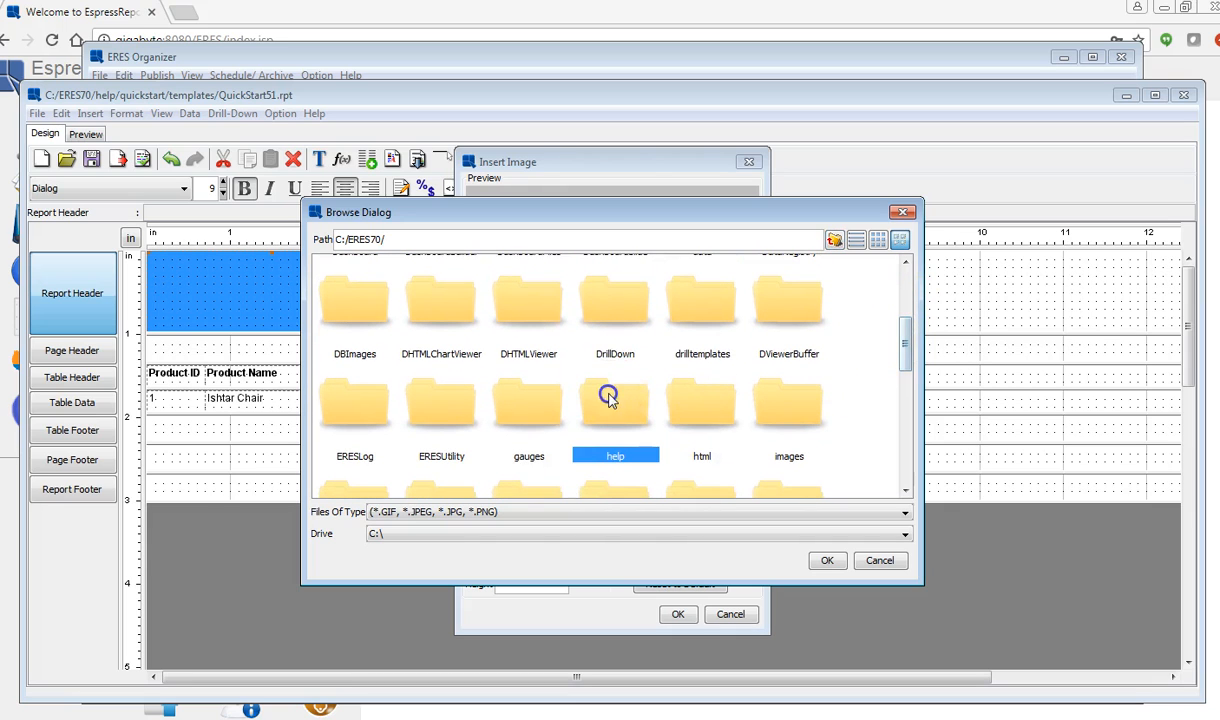
double_click(613, 401)
double_click(441, 298)
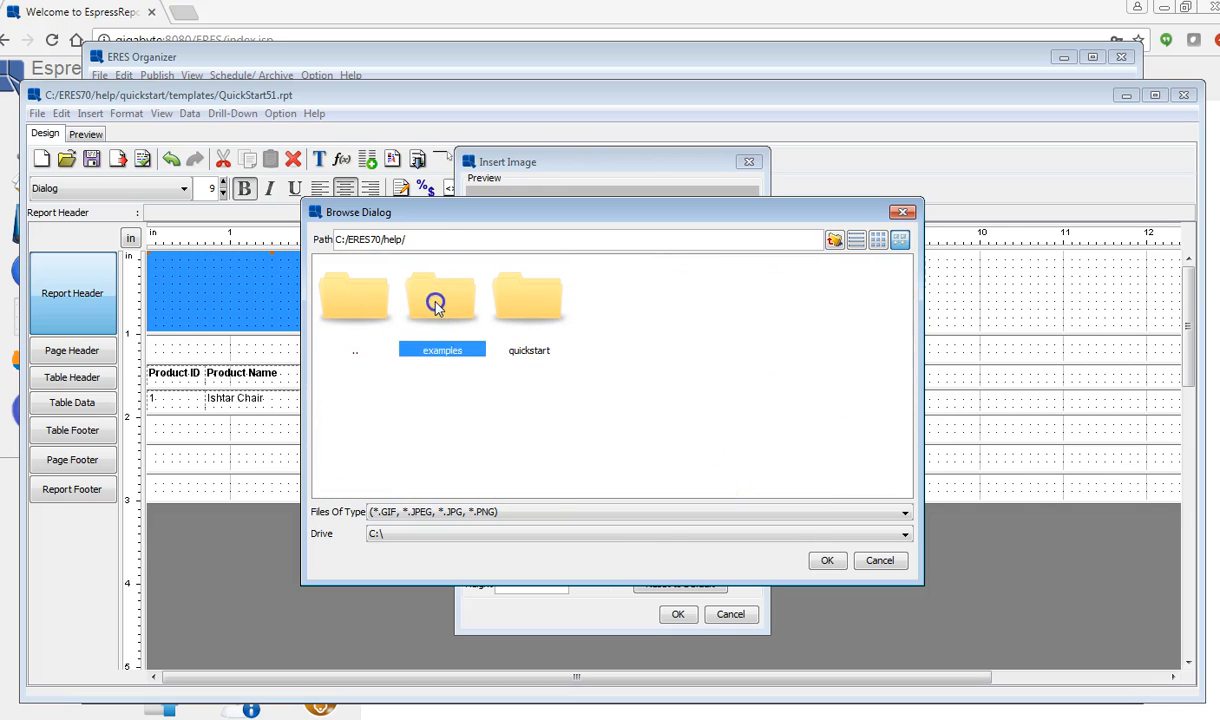
double_click(536, 403)
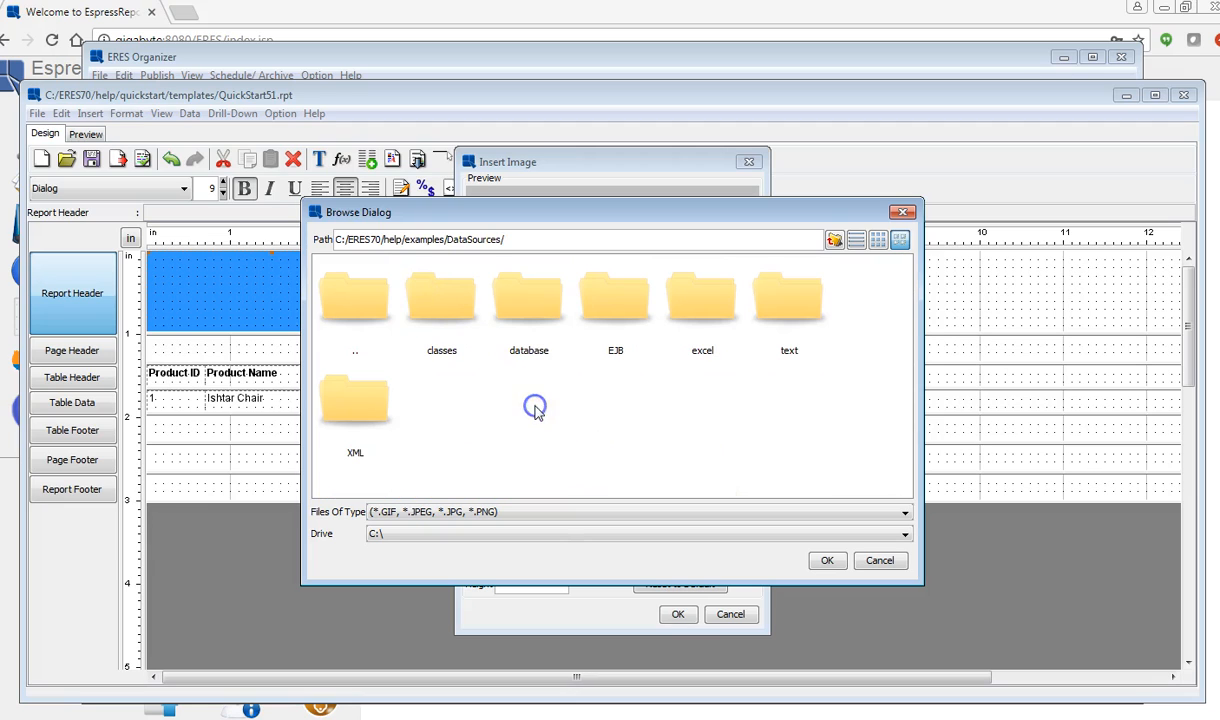
double_click(531, 308)
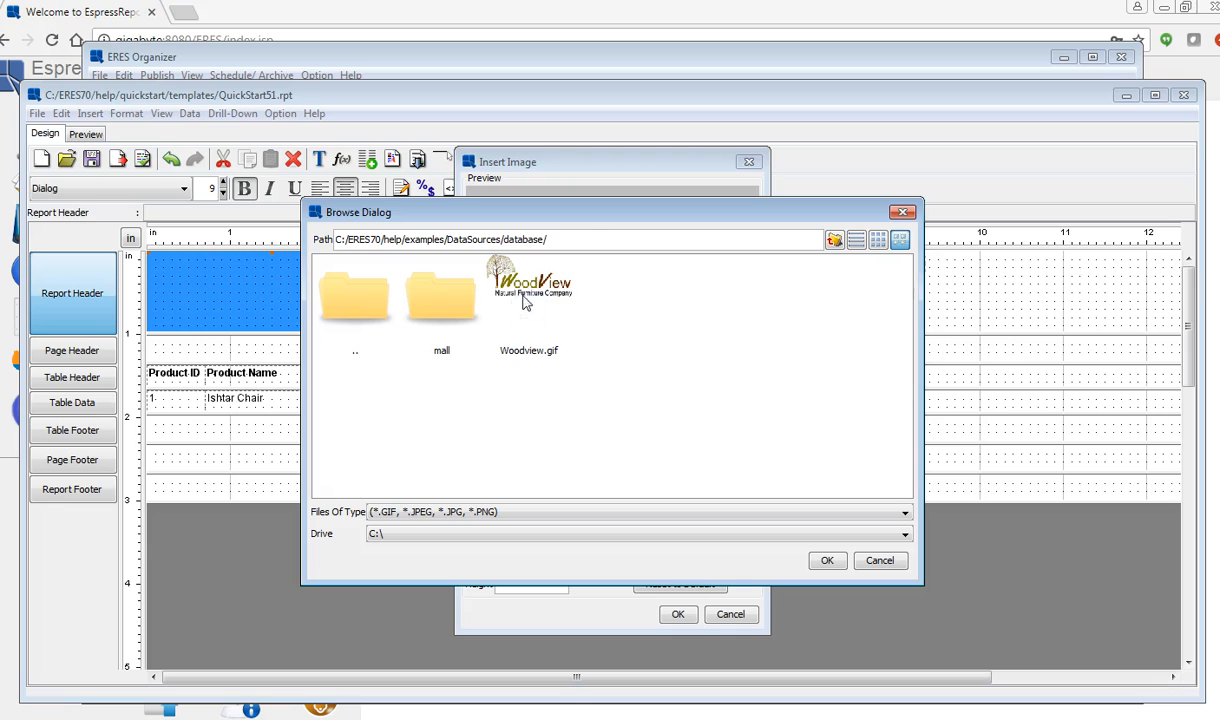
left_click(527, 305)
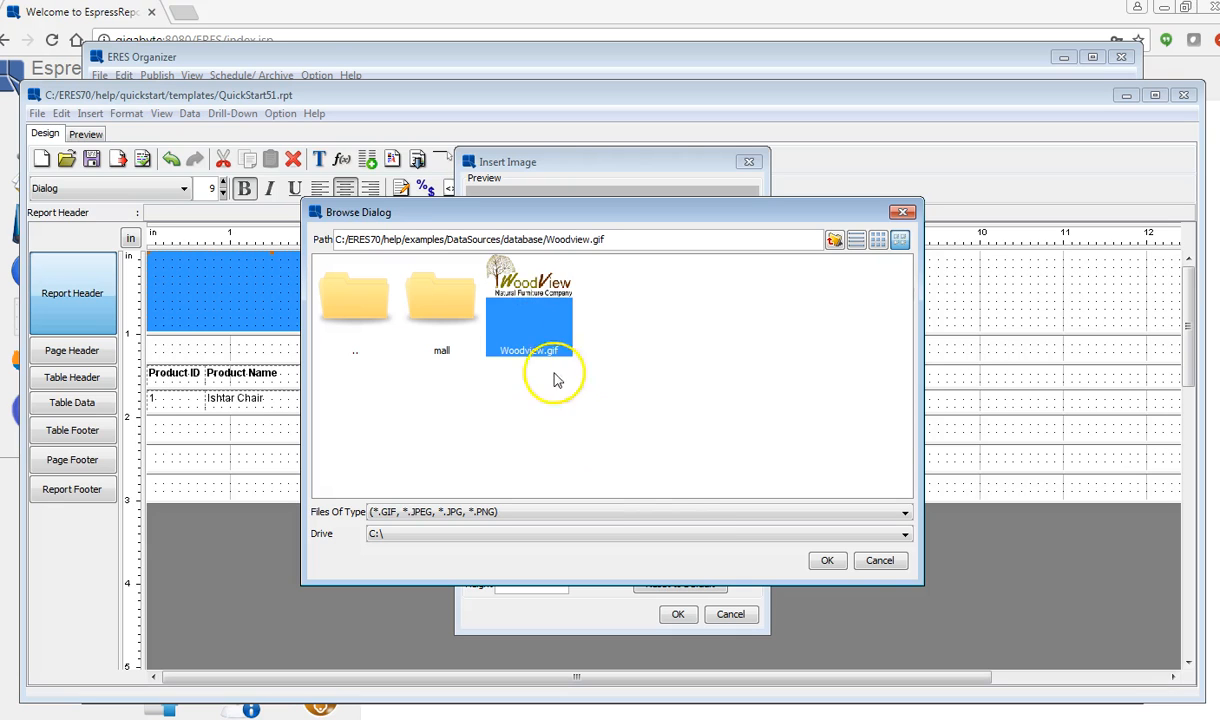
left_click(827, 562)
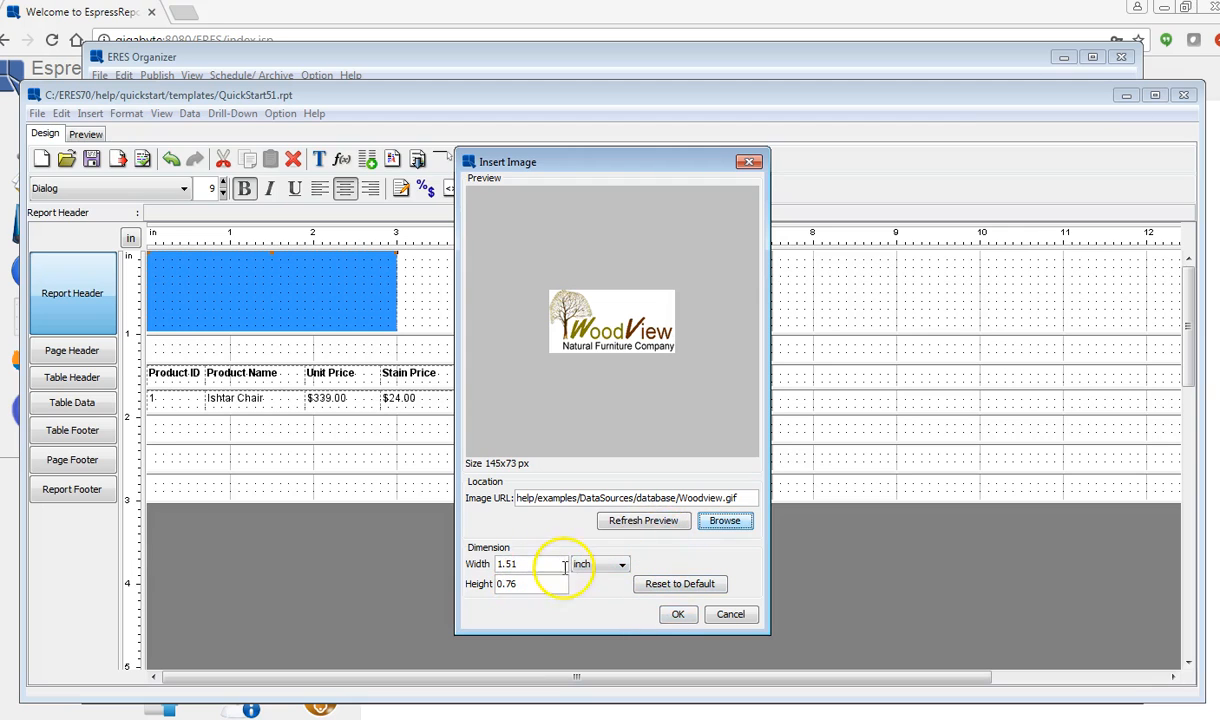
left_click(679, 614)
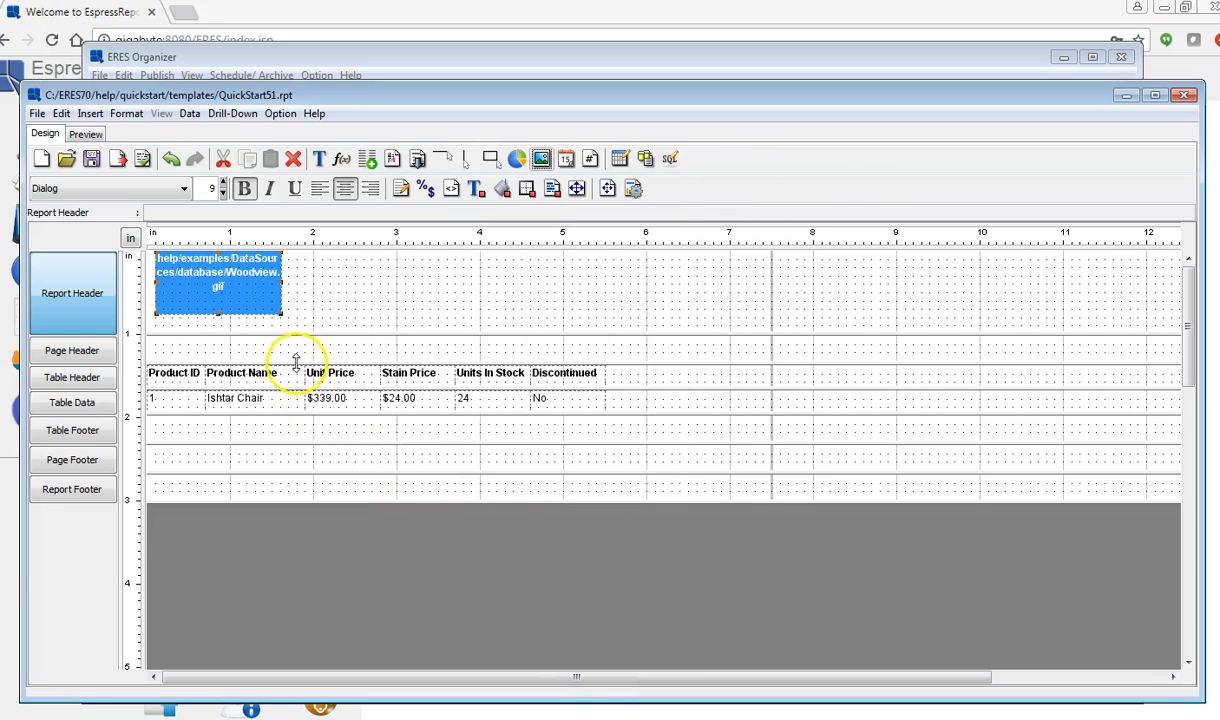
Enlarge the logo image to about 1.7 by 1 inches and, after previewing it, extend the Report Header to about 1.1 inches tall.
left_click_drag(281, 313, 293, 332)
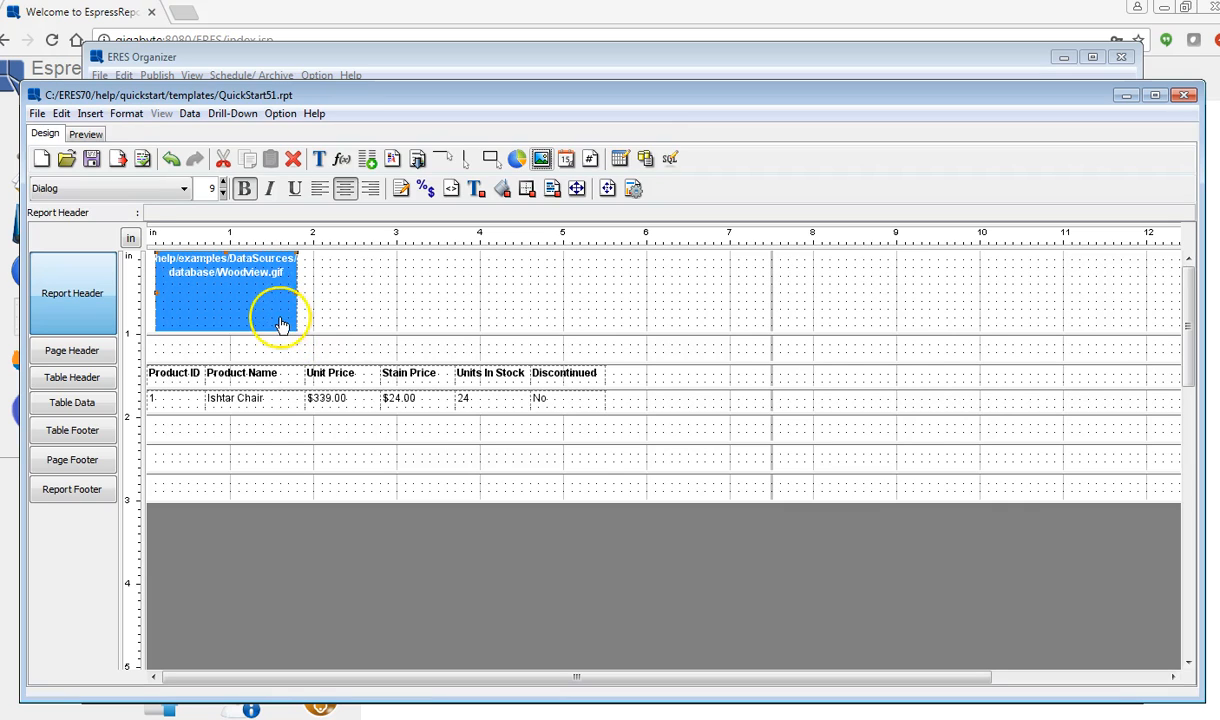
left_click(86, 134)
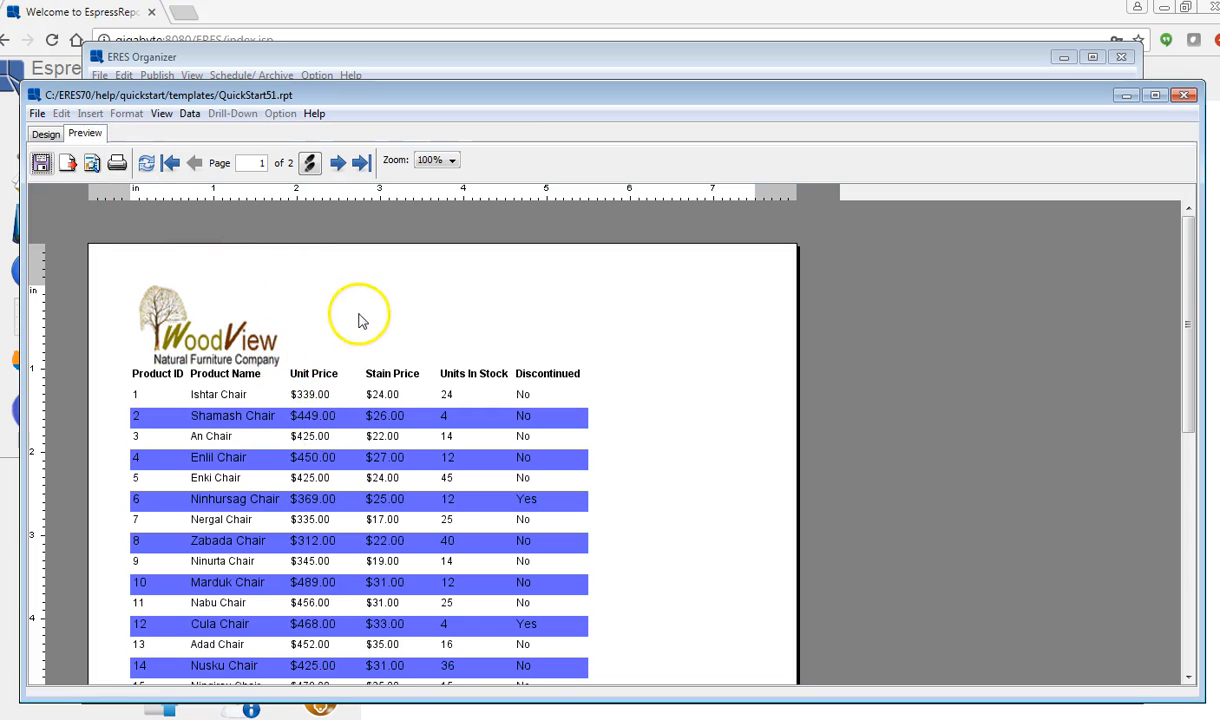
left_click(46, 135)
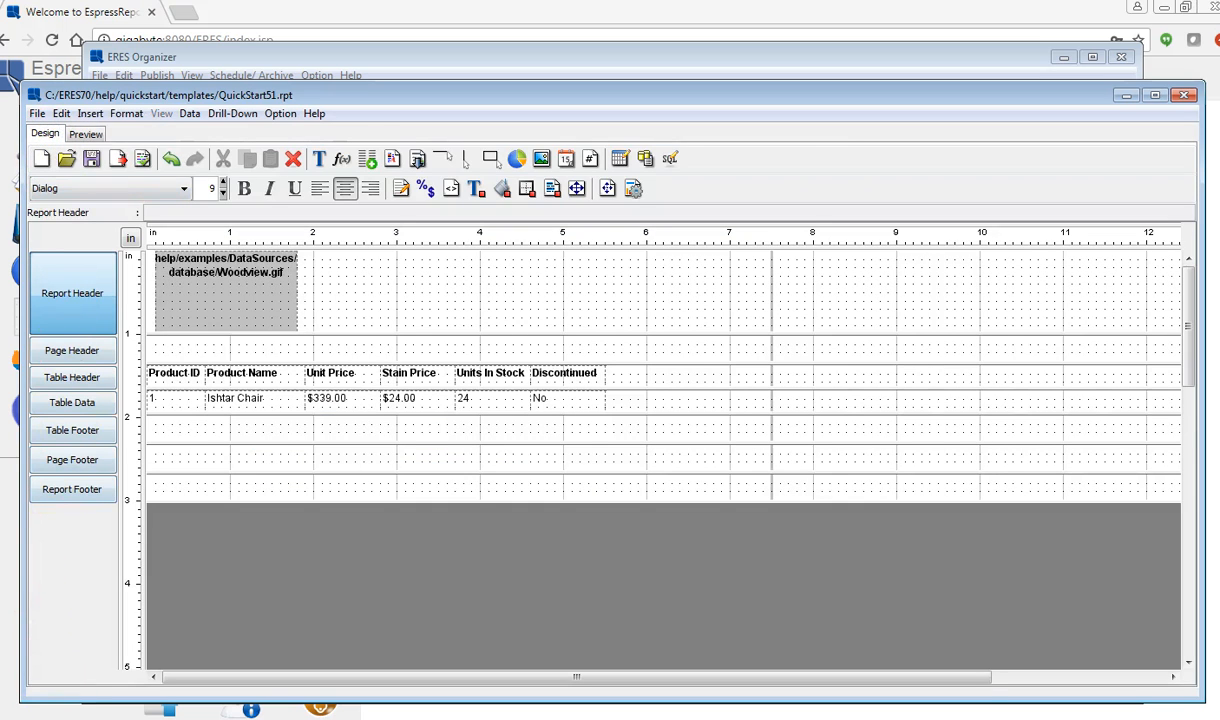
left_click_drag(362, 330, 364, 342)
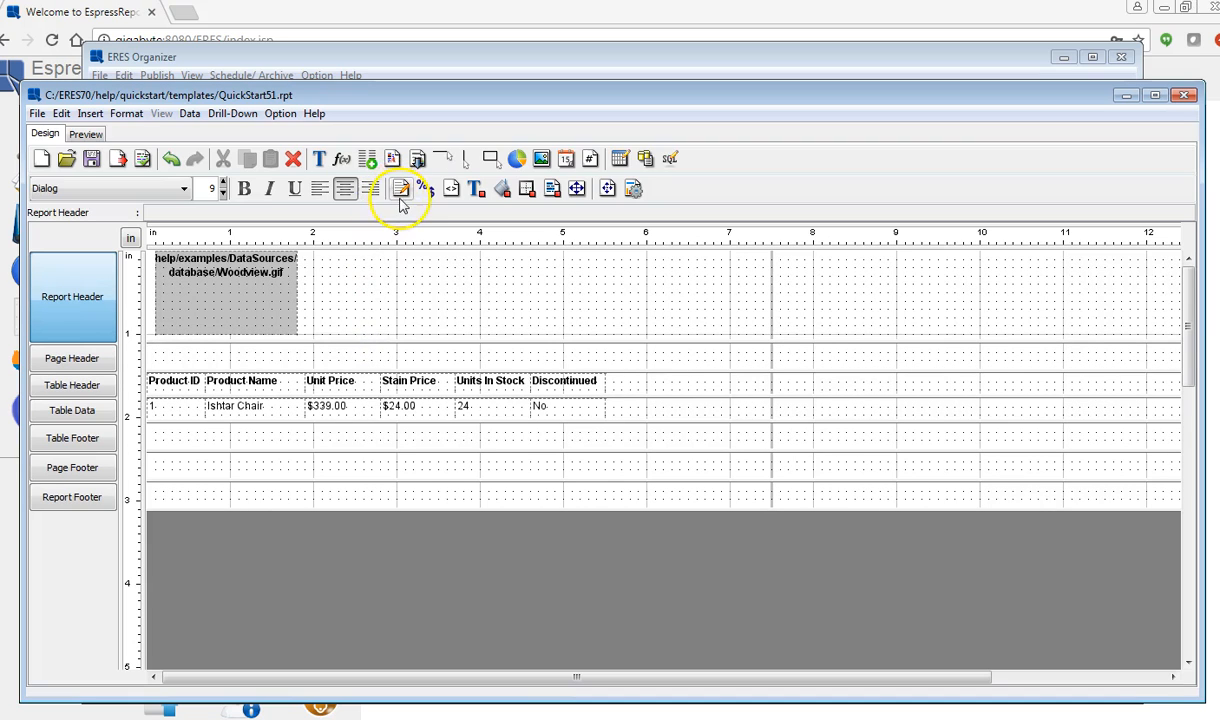
Add a label with the text "Product List" beside the logo in the Report Header section.
left_click(318, 160)
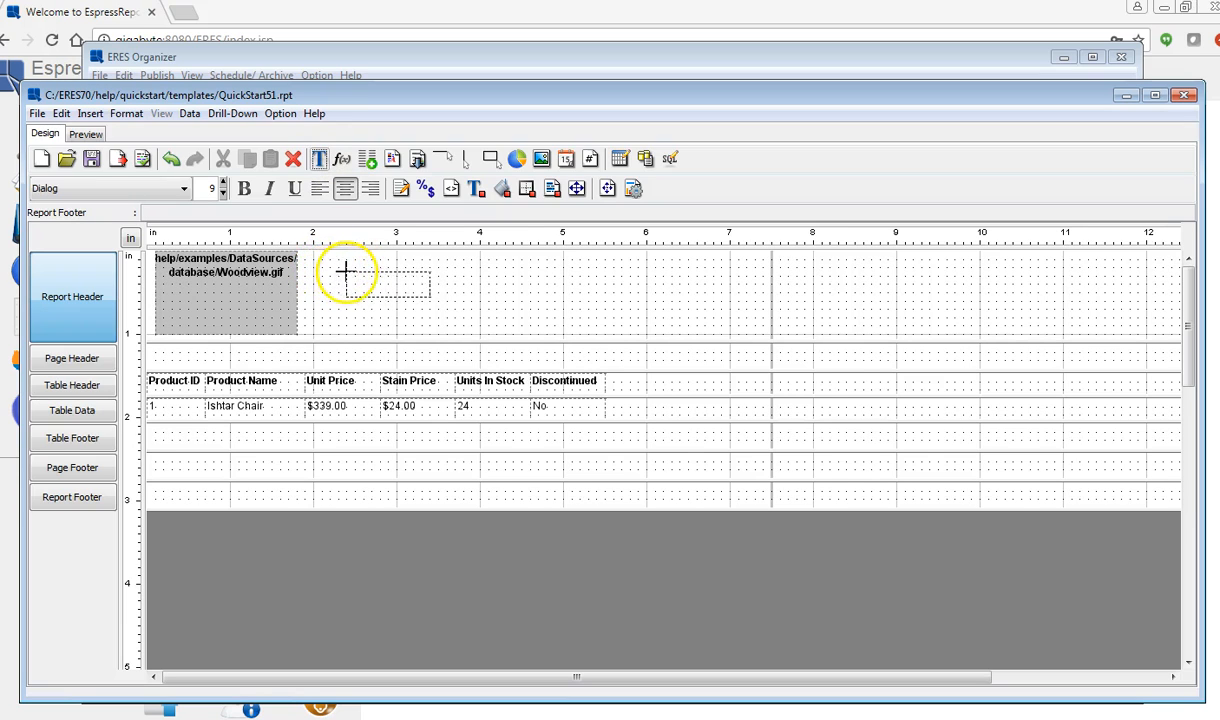
left_click(332, 266)
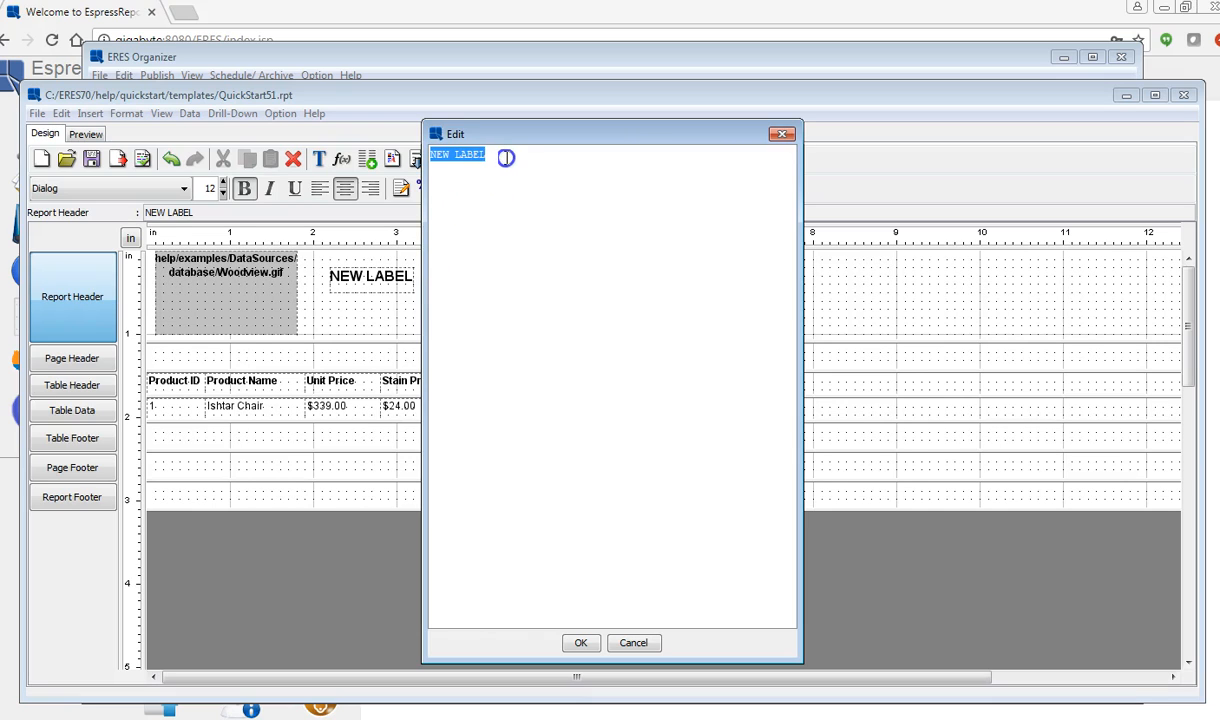
type("E")
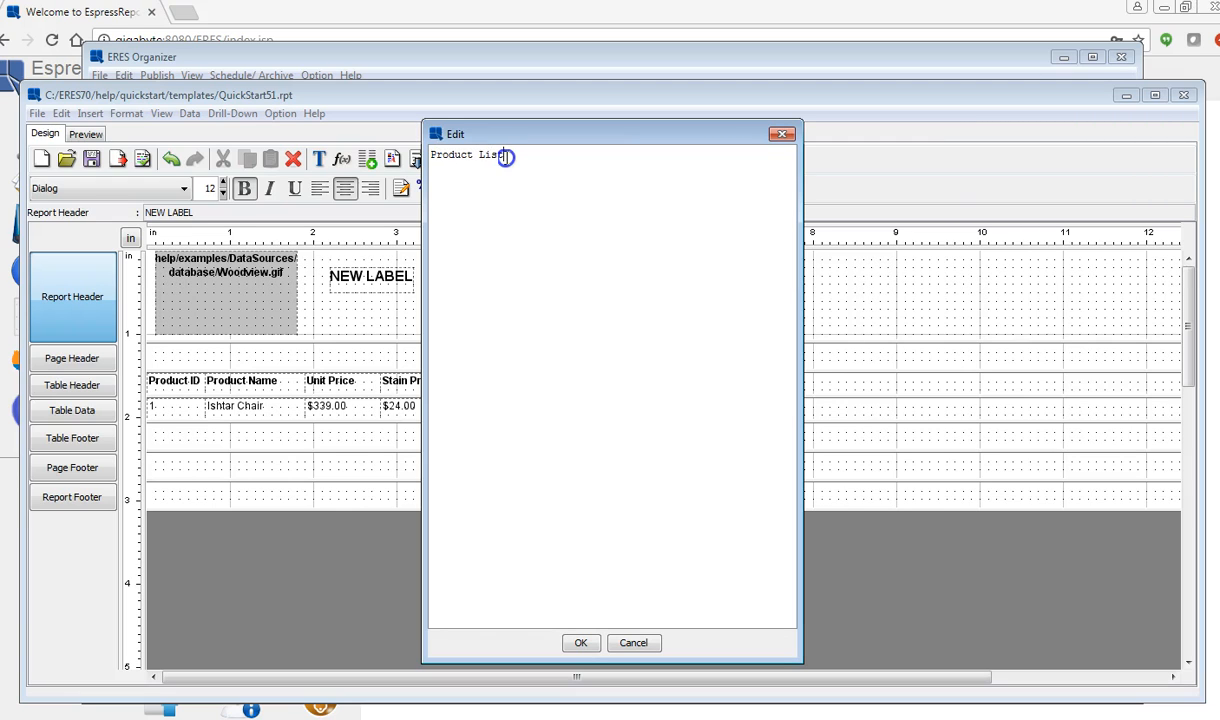
left_click(579, 643)
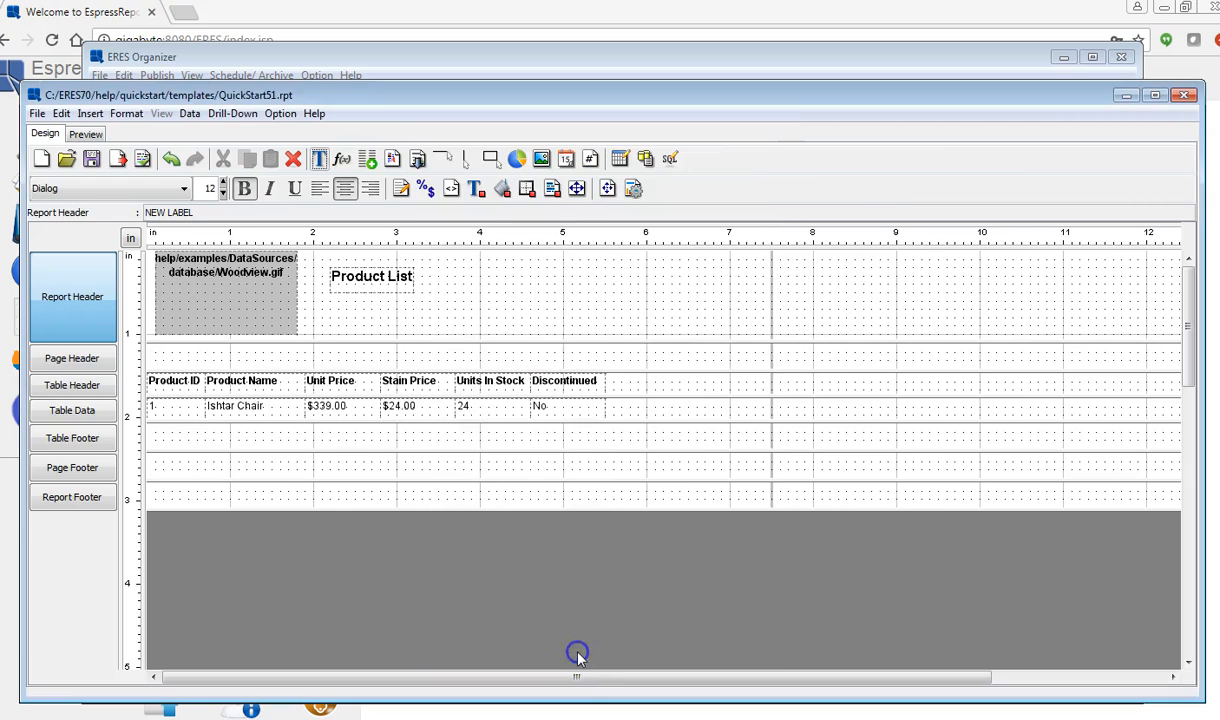
Widen the Product List label to about 1.9 inches.
left_click(406, 287)
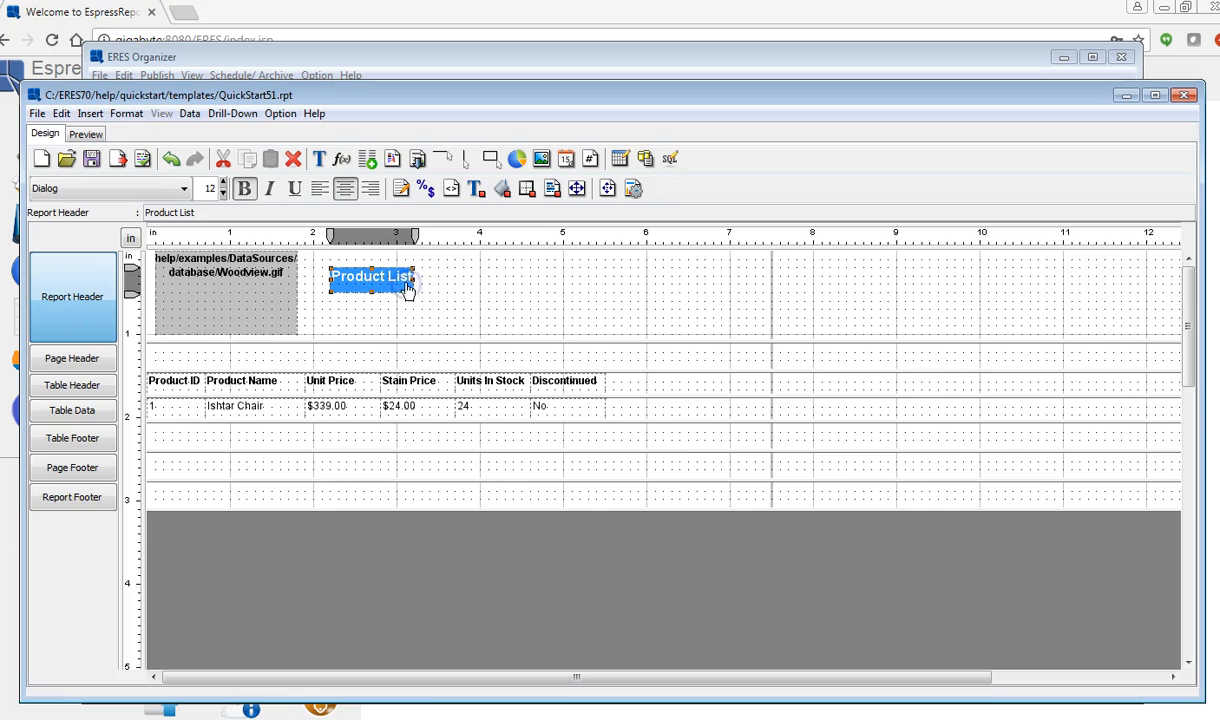
left_click_drag(414, 236, 490, 239)
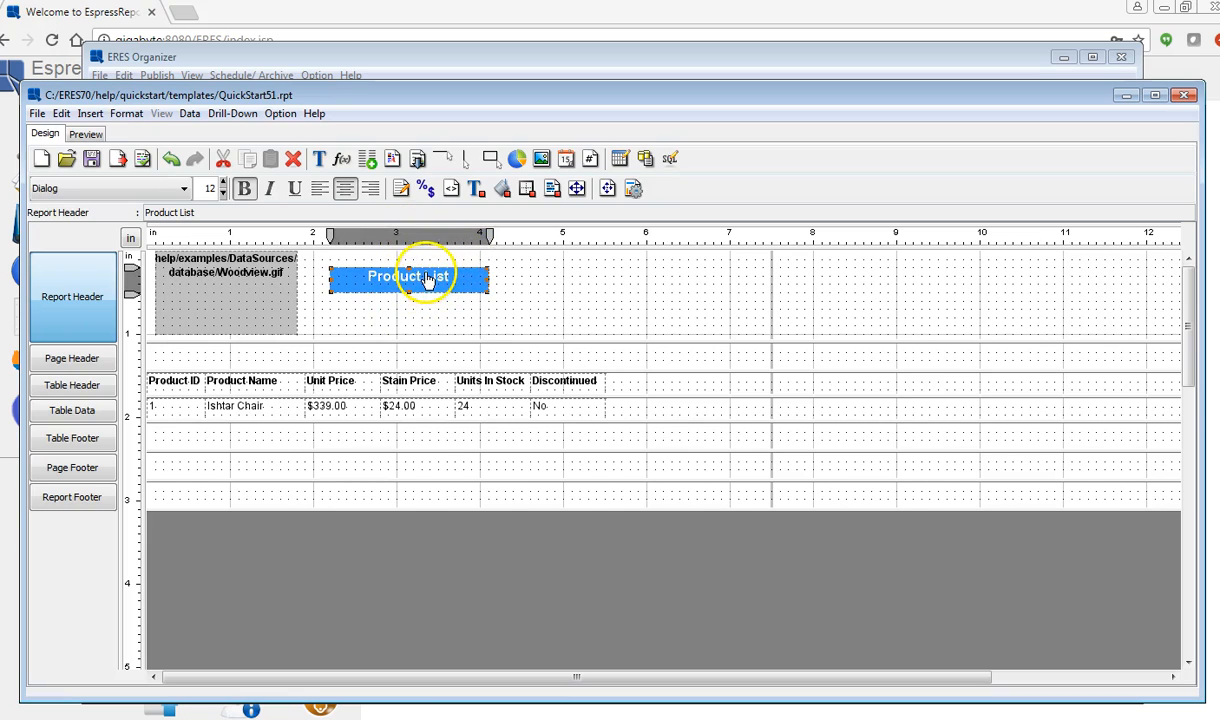
right_click(425, 280)
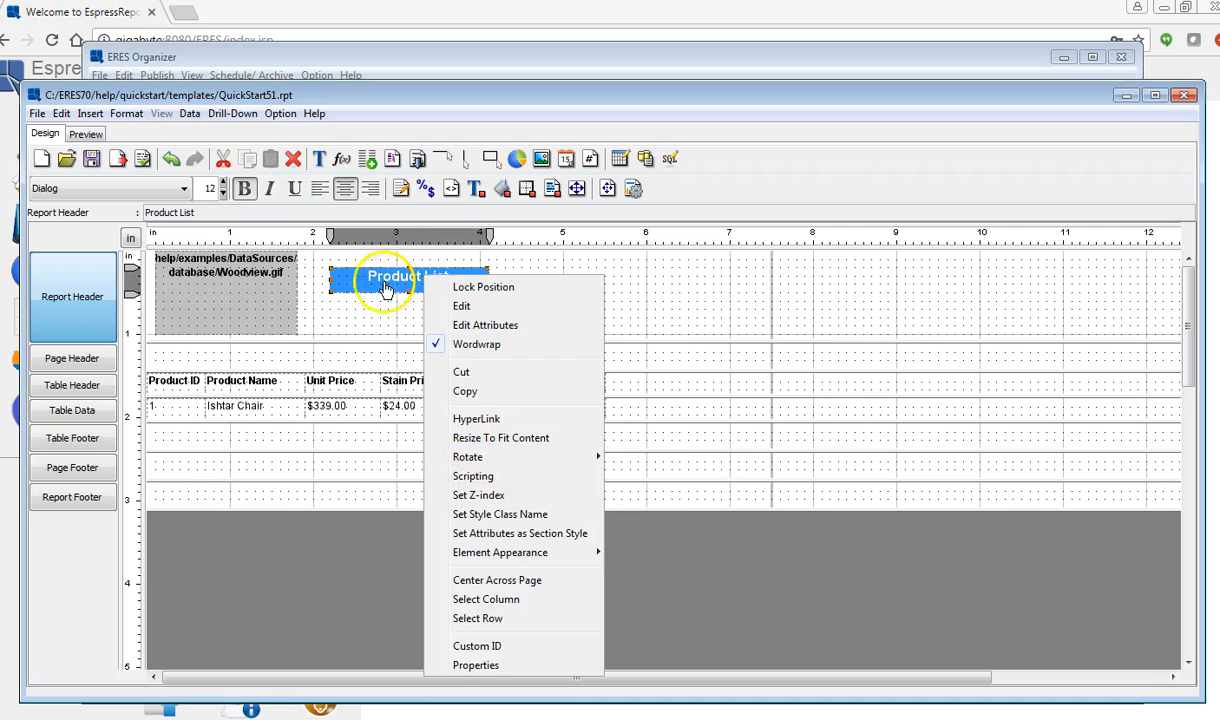
key("Escape")
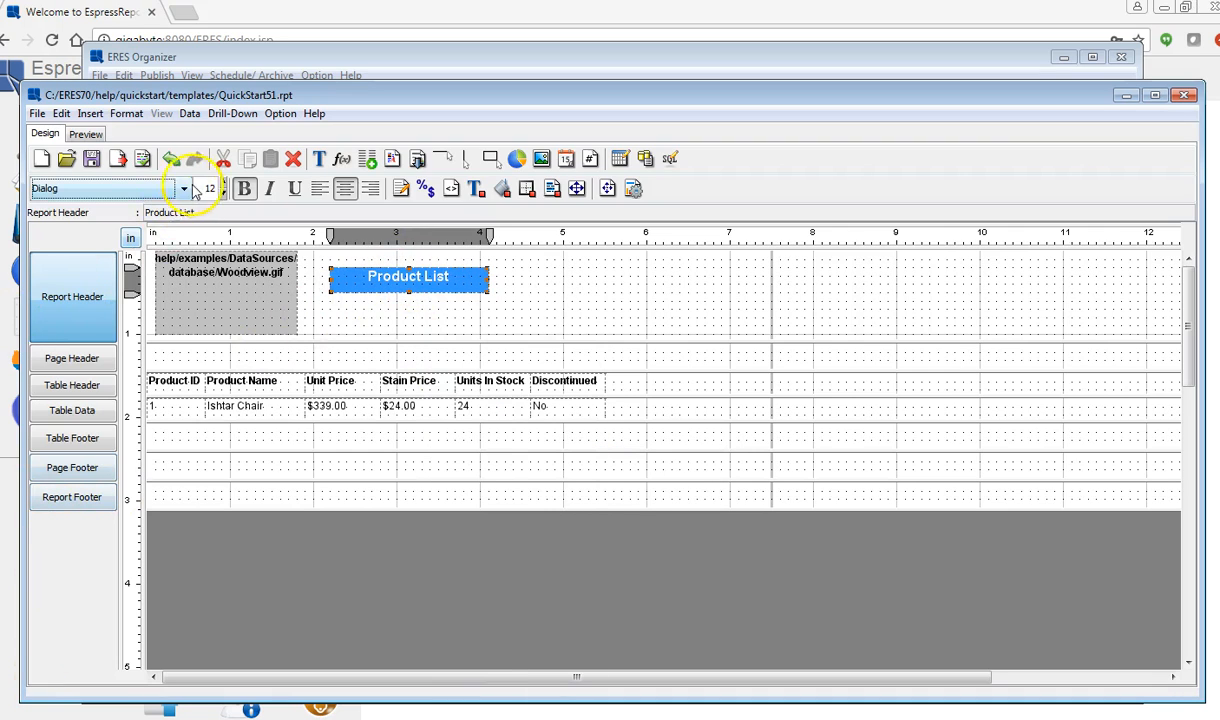
Set the Product List label's font to Copperplate Gothic at size 18.
left_click(183, 189)
mouse_move(183, 243)
left_mouse_down()
mouse_move(184, 253)
mouse_move(183, 234)
left_mouse_up()
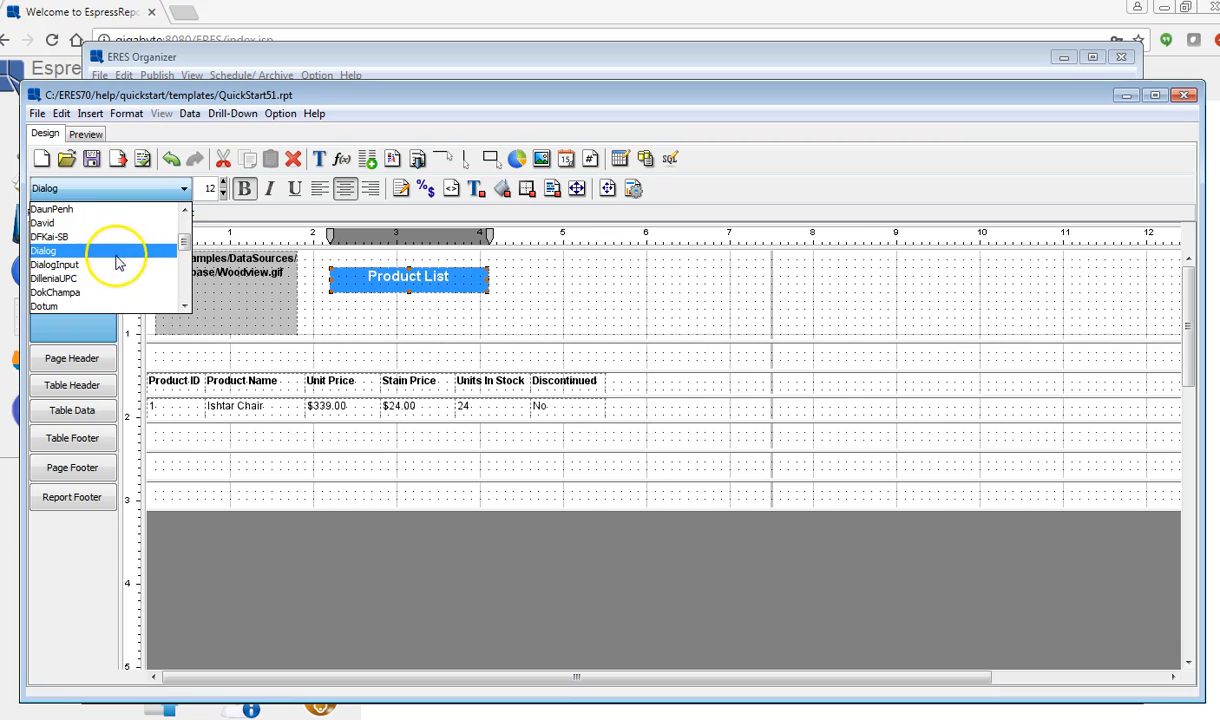
left_click(183, 225)
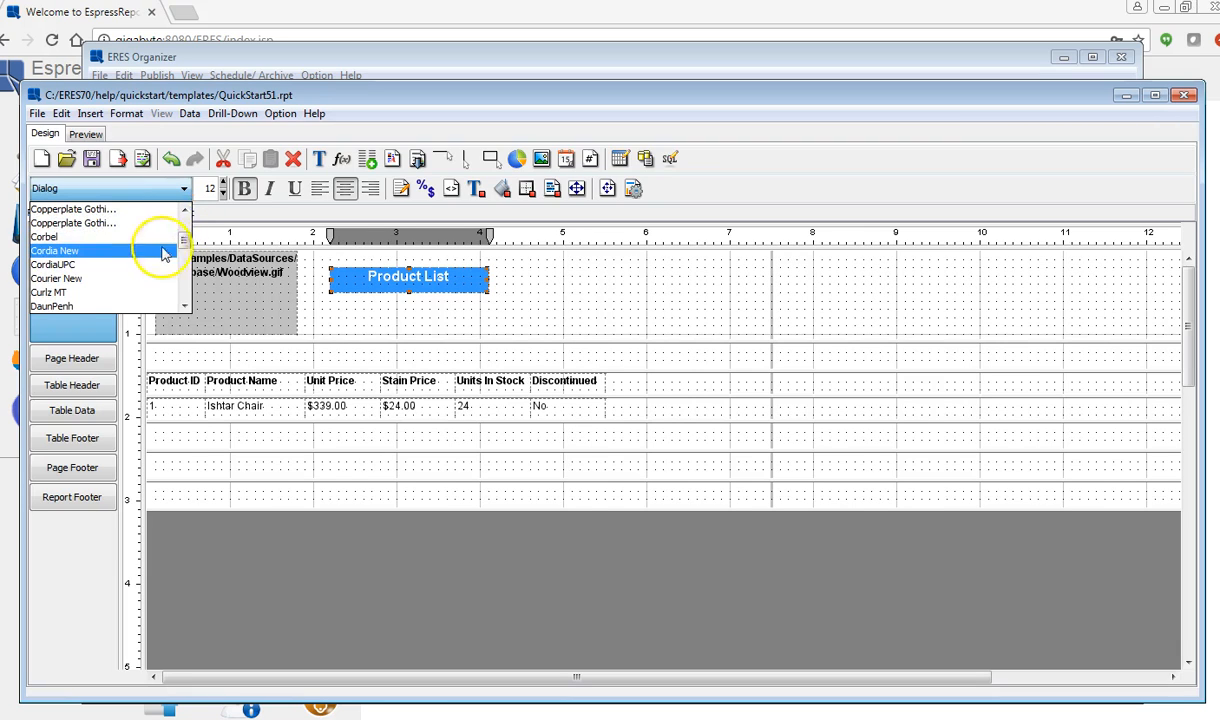
left_click(168, 226)
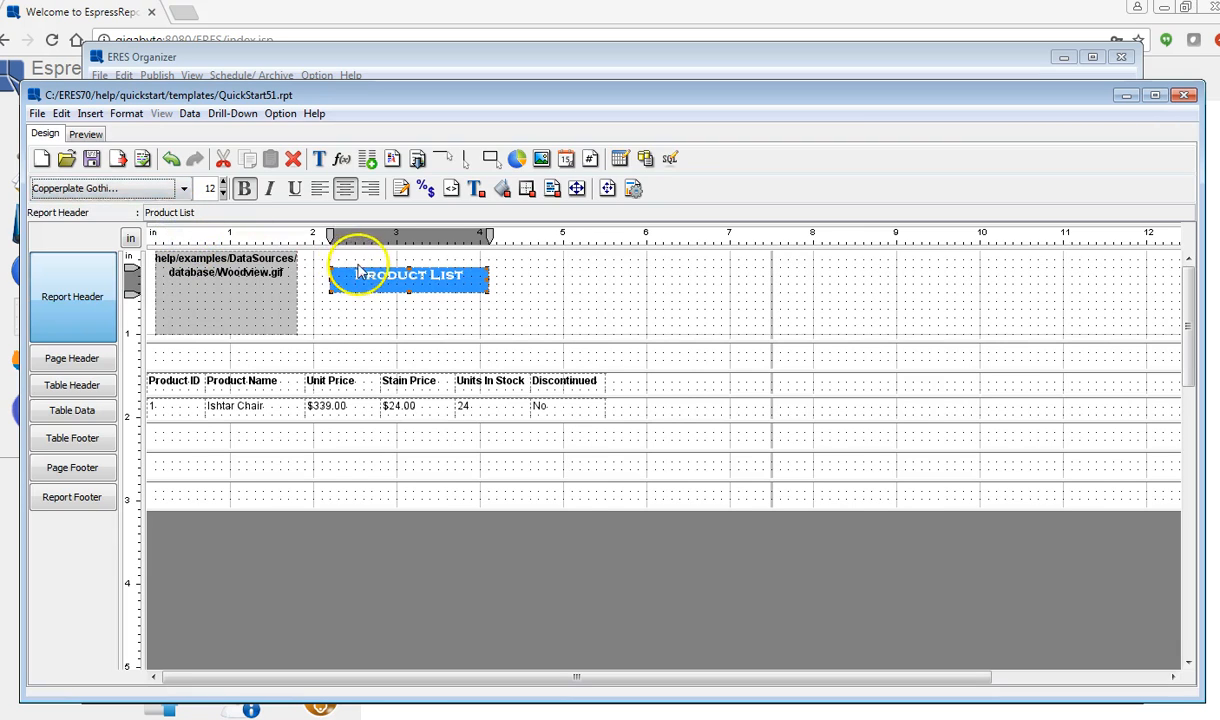
left_click(224, 184)
left_click(224, 184)
left_click(224, 184)
left_click(224, 184)
left_click(224, 184)
left_click(224, 184)
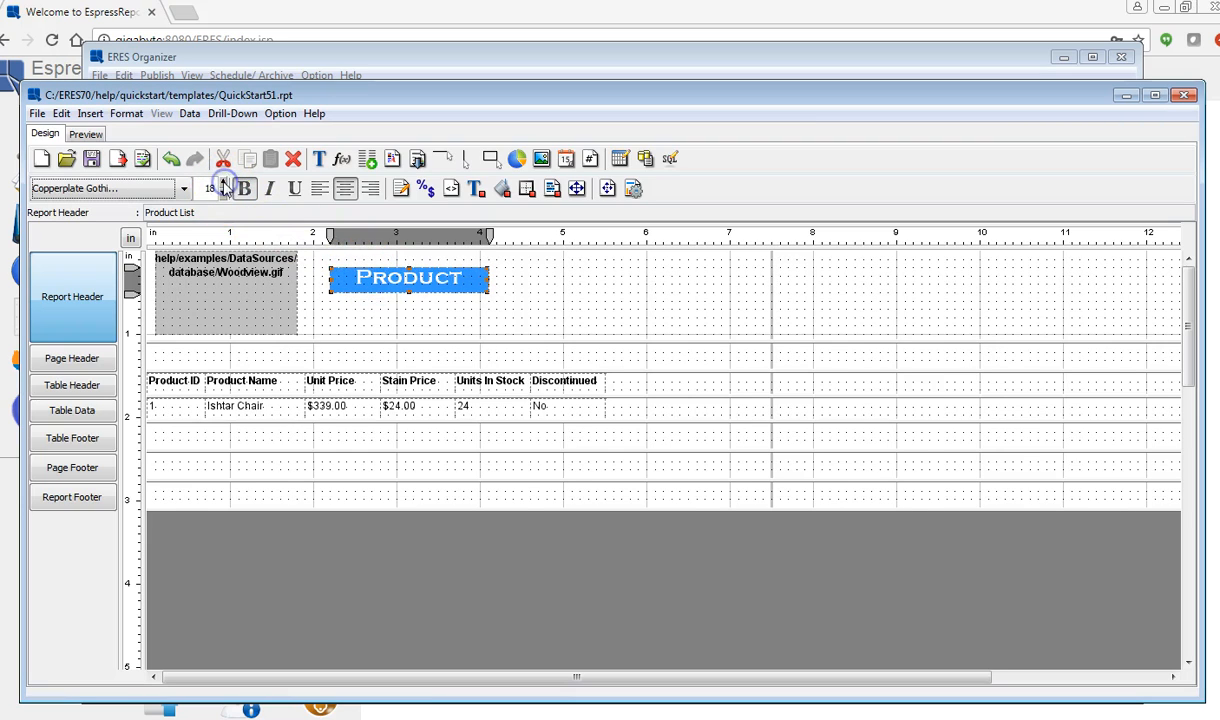
Widen the Product List label to about 2.8 inches and check it in the report preview.
left_click_drag(487, 235, 563, 237)
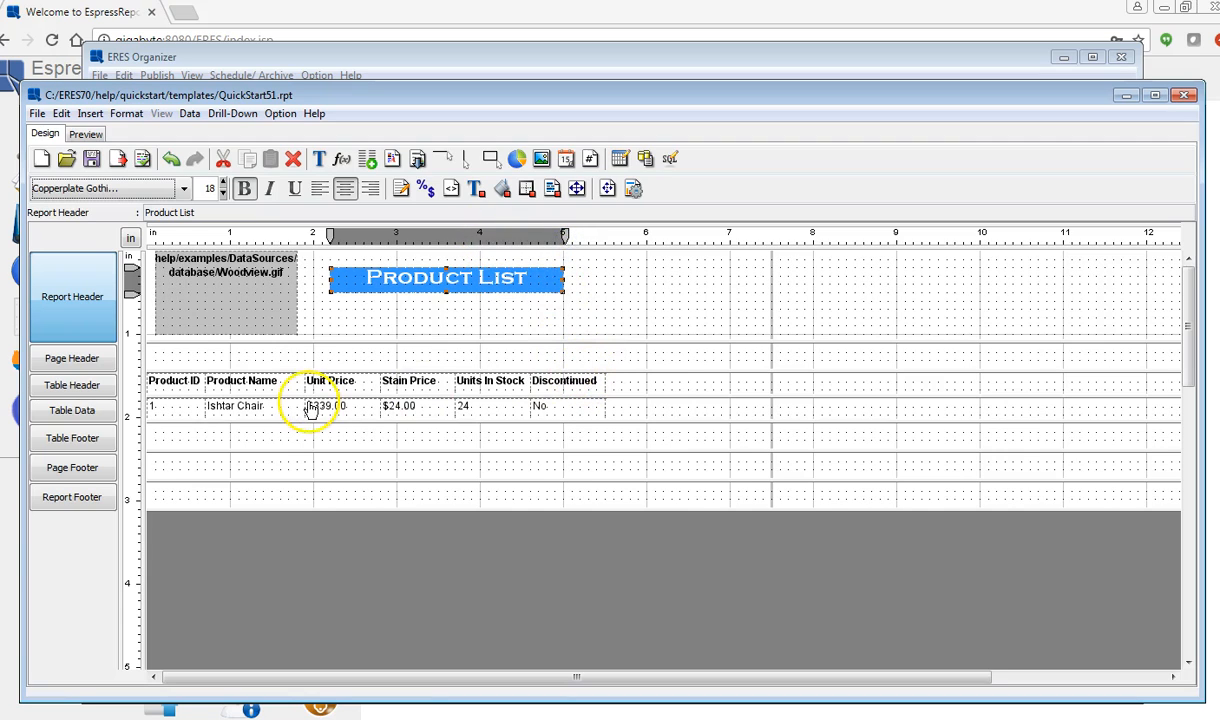
left_click(85, 133)
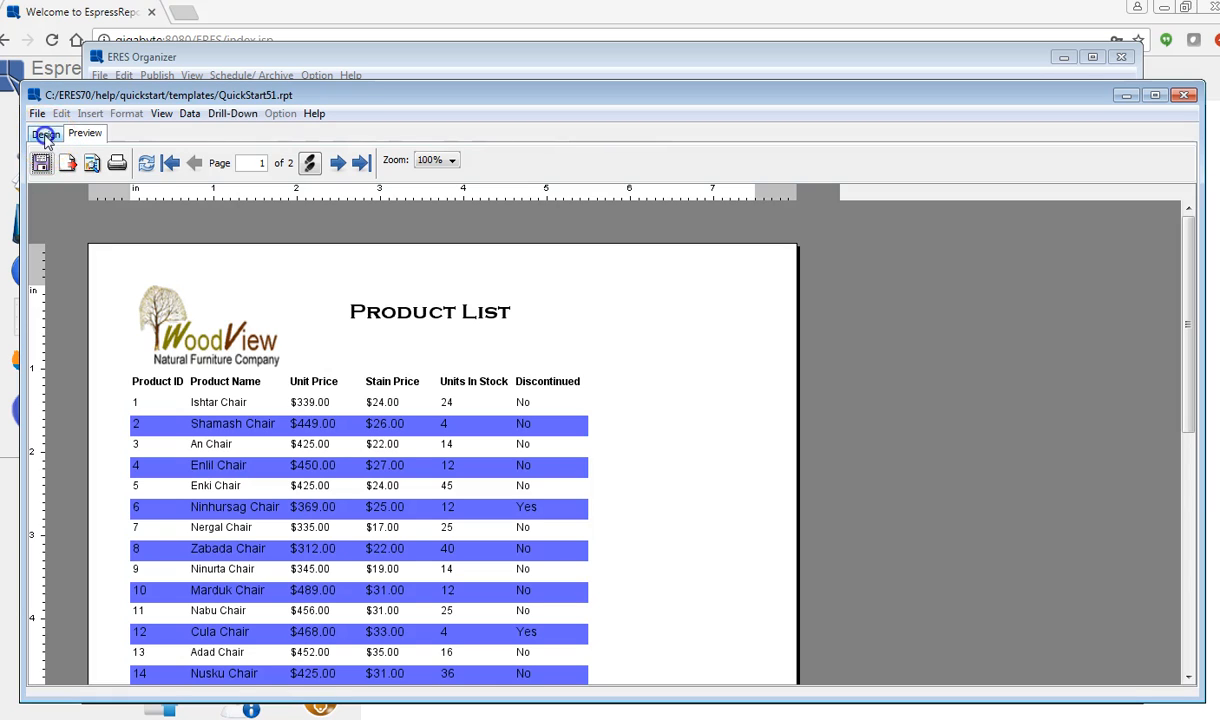
left_click(45, 135)
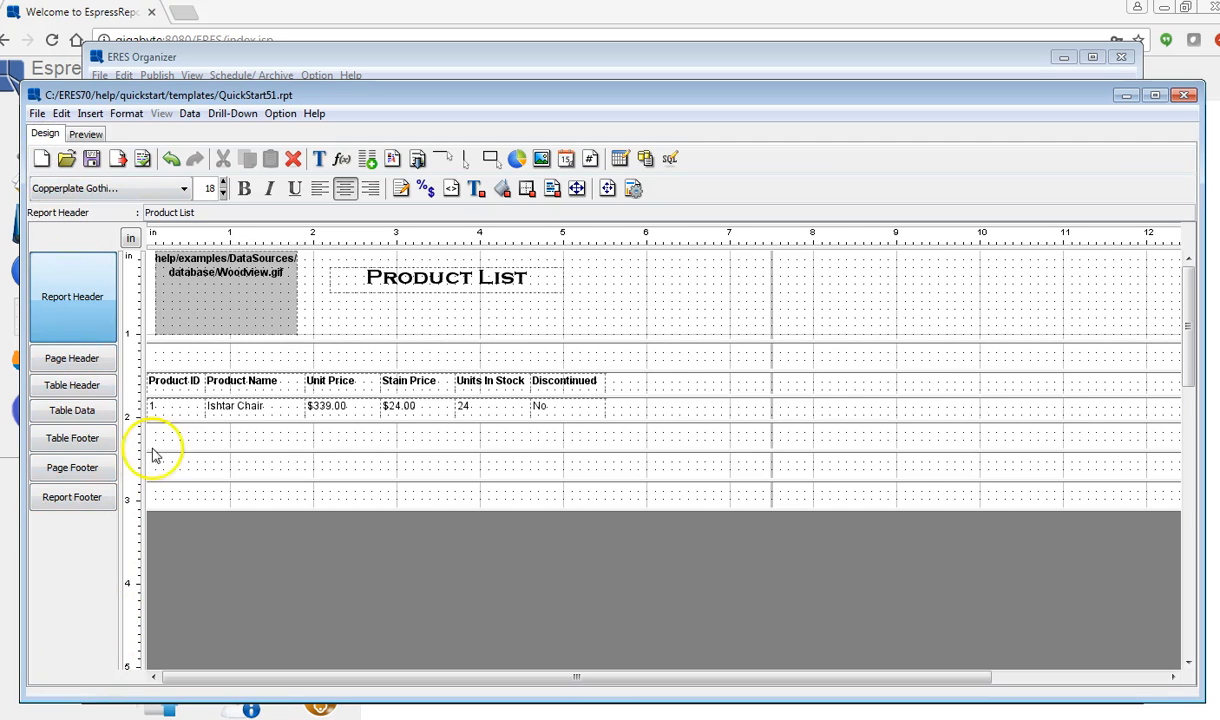
Try to set the Product List label's font to Dialog without selecting the label.
left_click(184, 189)
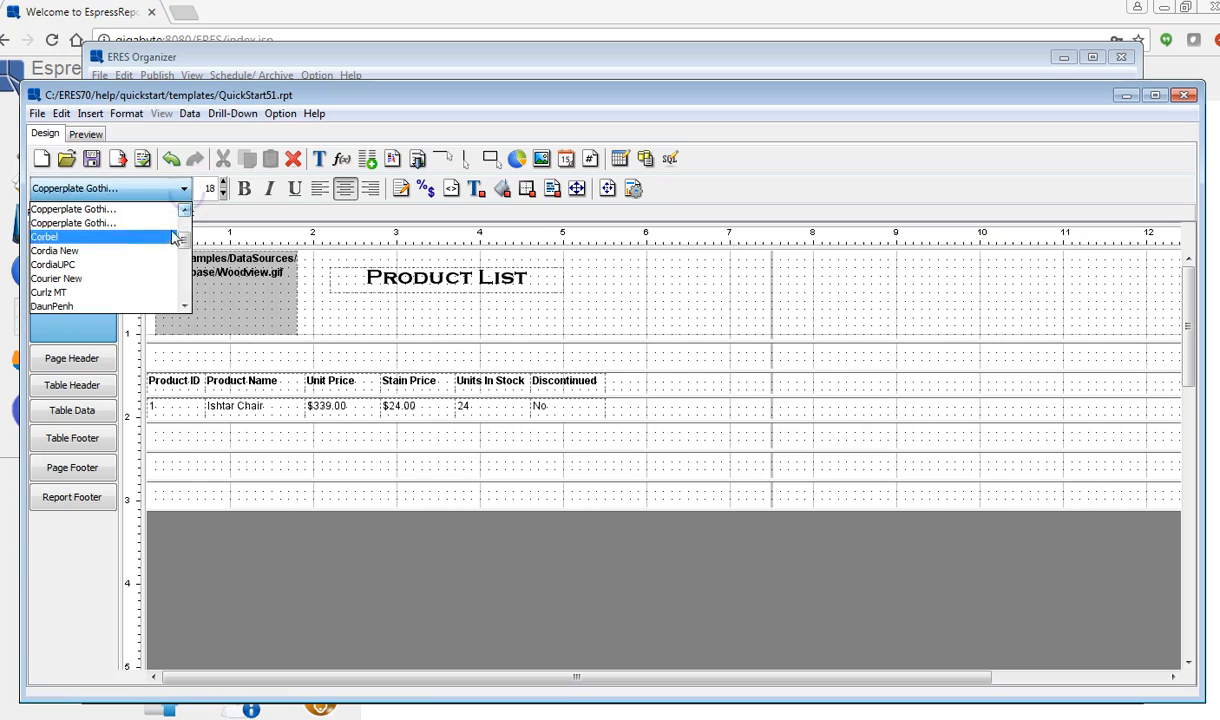
scroll(186, 280, "down", 2)
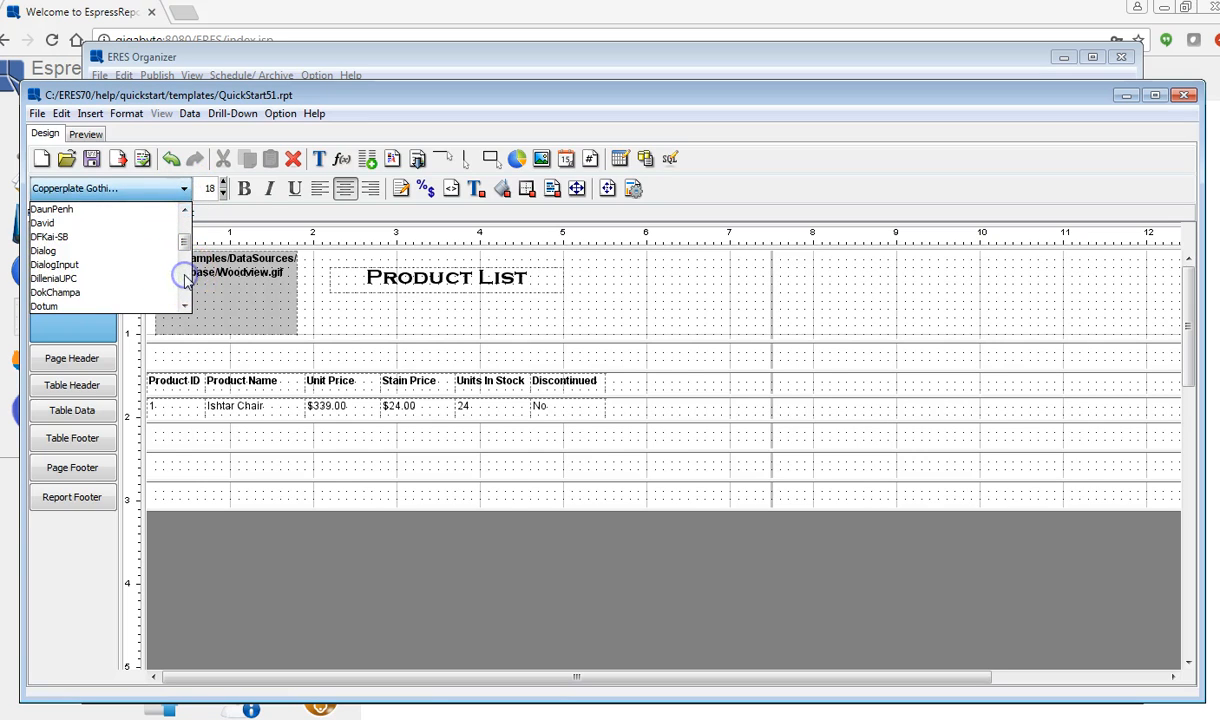
left_click(128, 260)
left_click(613, 415)
left_click(605, 410)
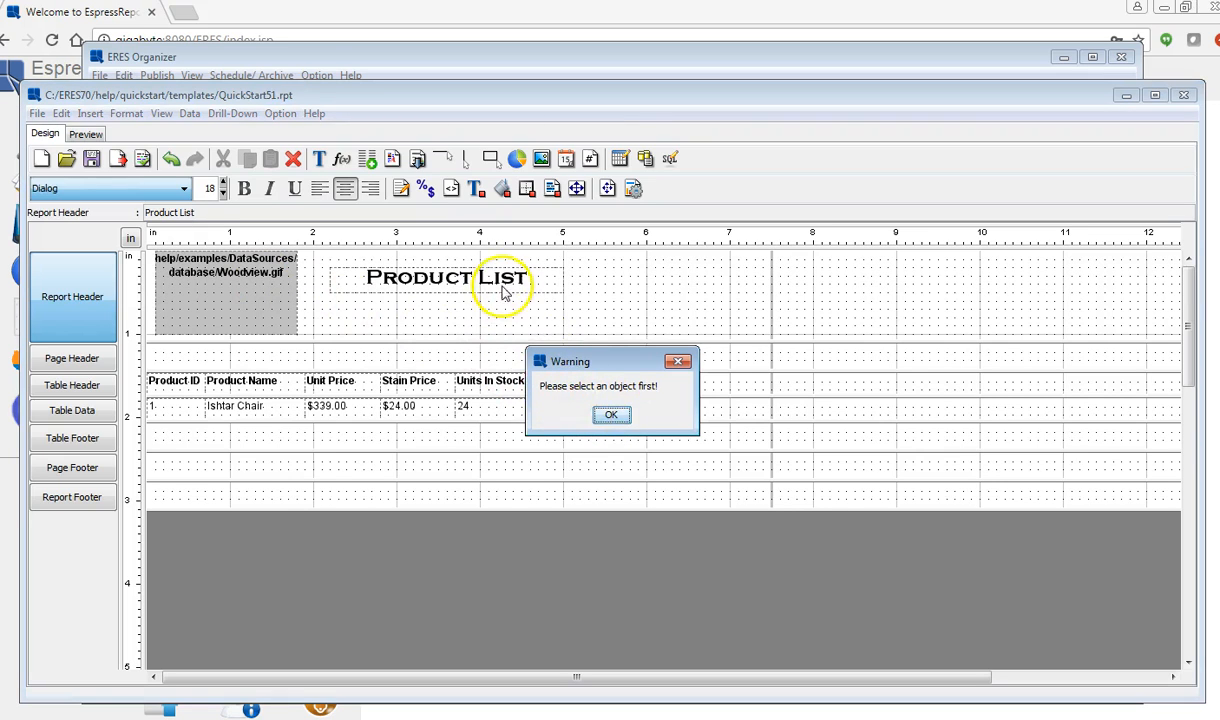
left_click(609, 413)
Set the font of the Product List label in the report header to Dialog.
left_click(504, 280)
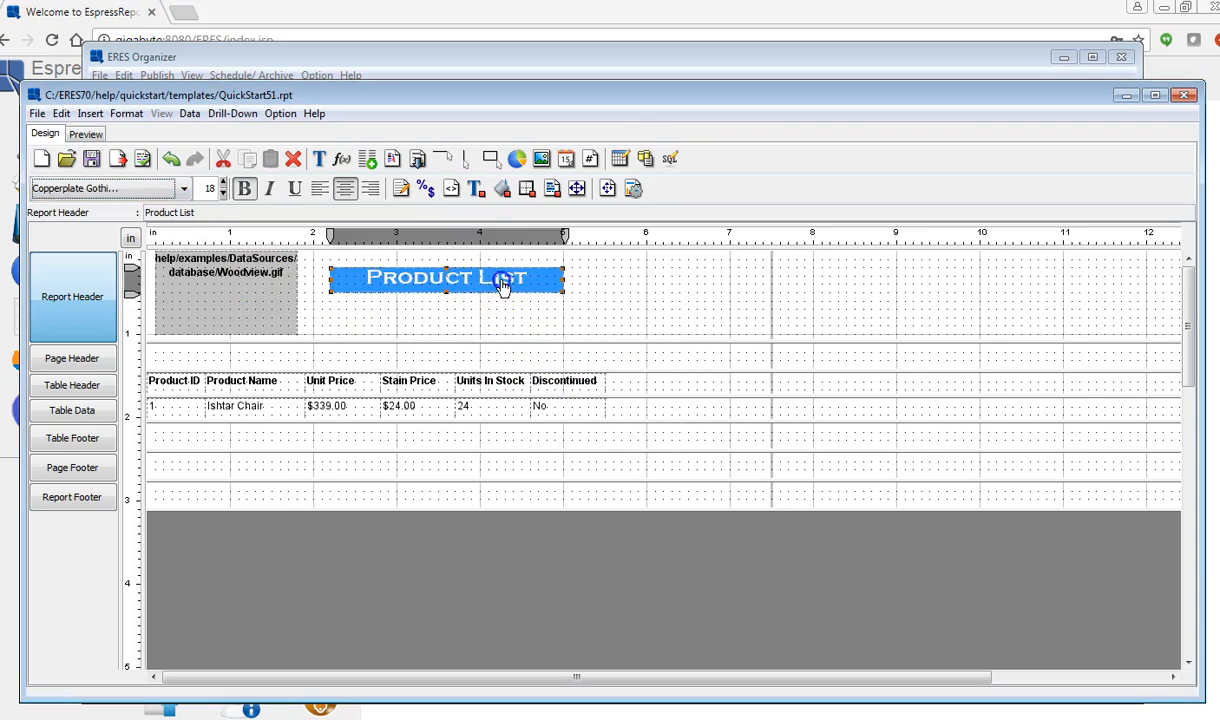
left_click(183, 188)
scroll(180, 250, "down", 8)
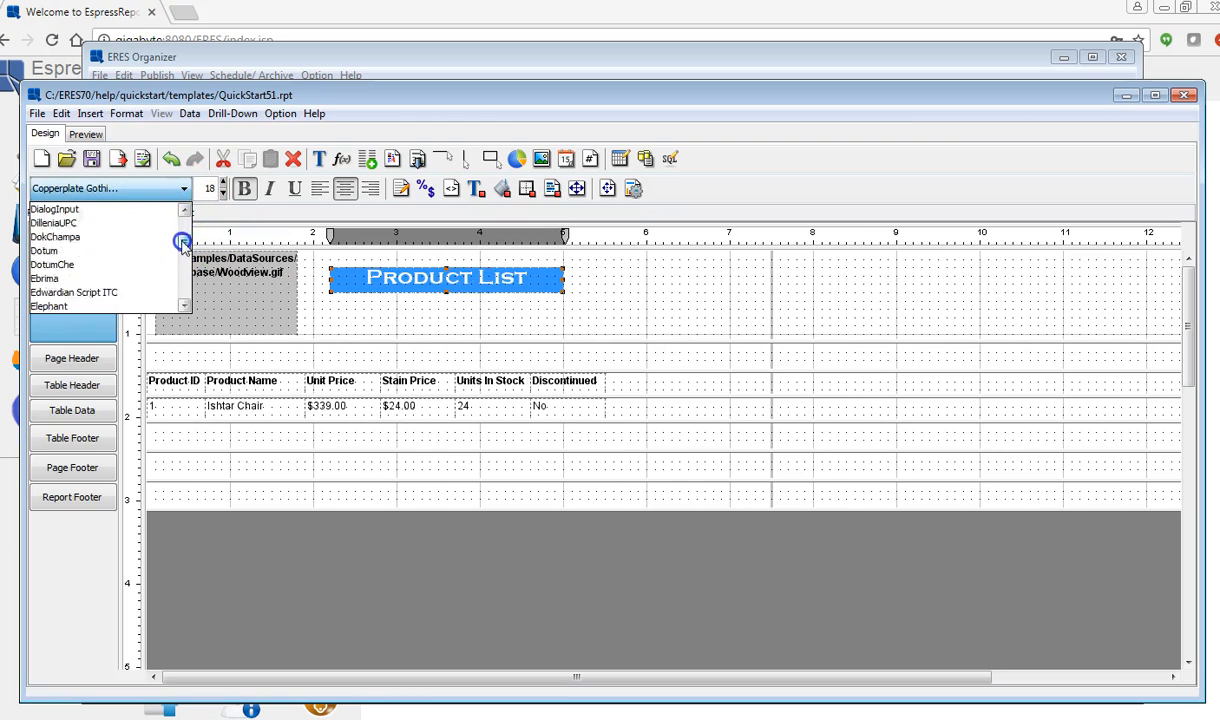
scroll(181, 247, "up", 6)
scroll(181, 243, "up", 1)
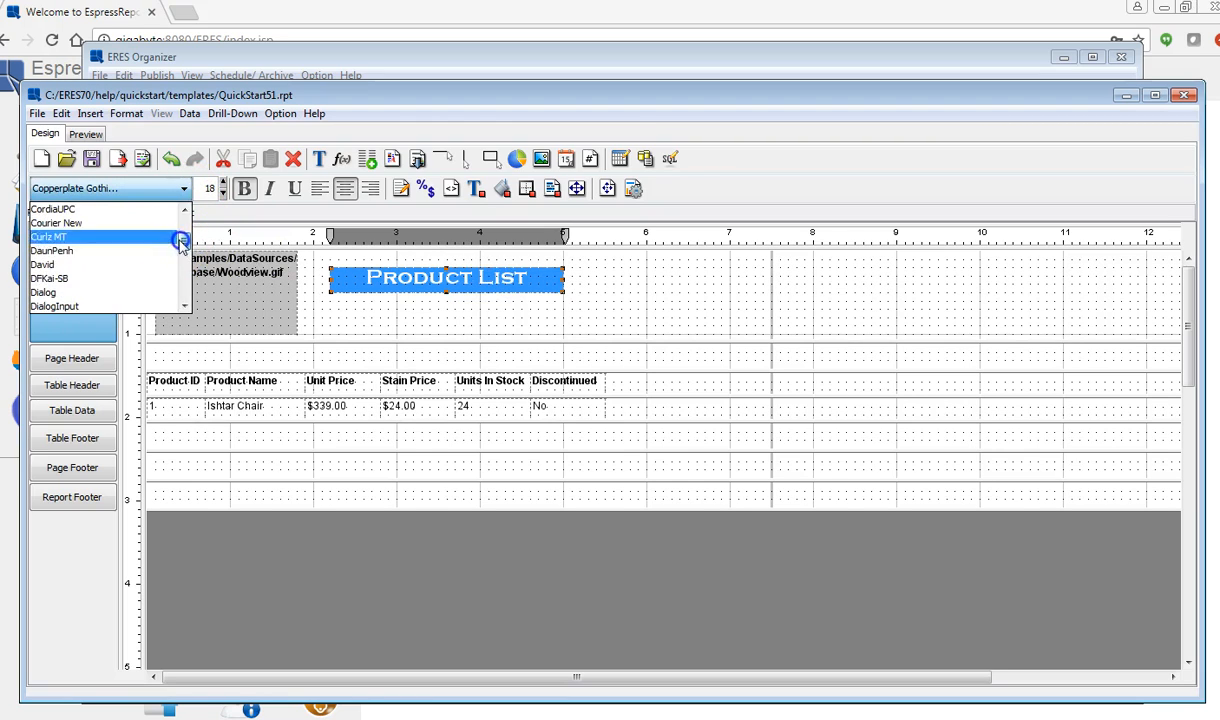
left_click(148, 291)
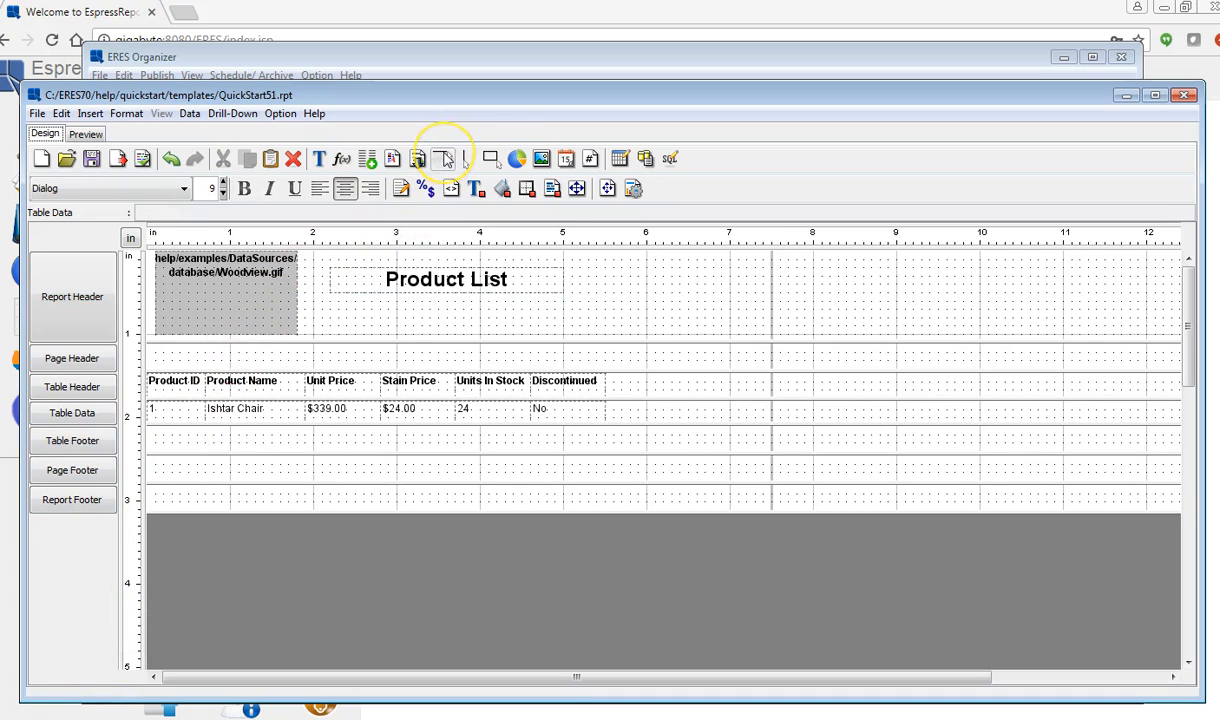
Draw a horizontal line about 5.5 inches long across the columns above the Table Data fields and check it in the report preview.
left_click(446, 160)
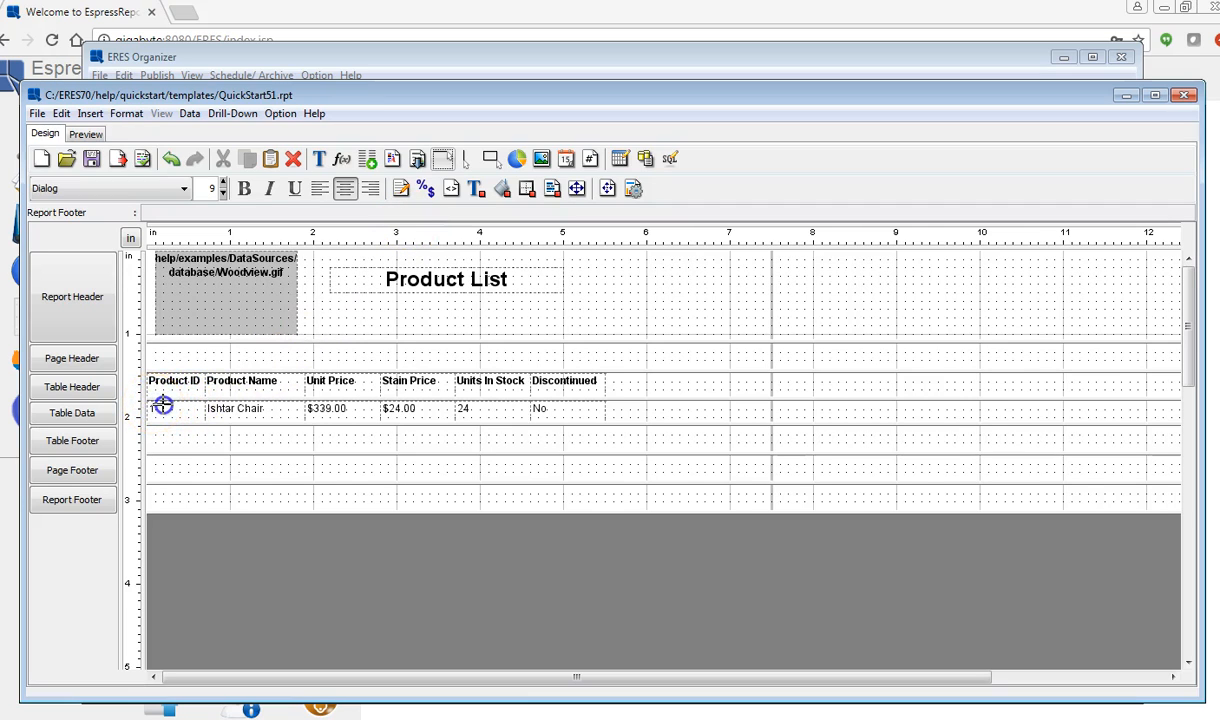
left_click_drag(188, 404, 608, 402)
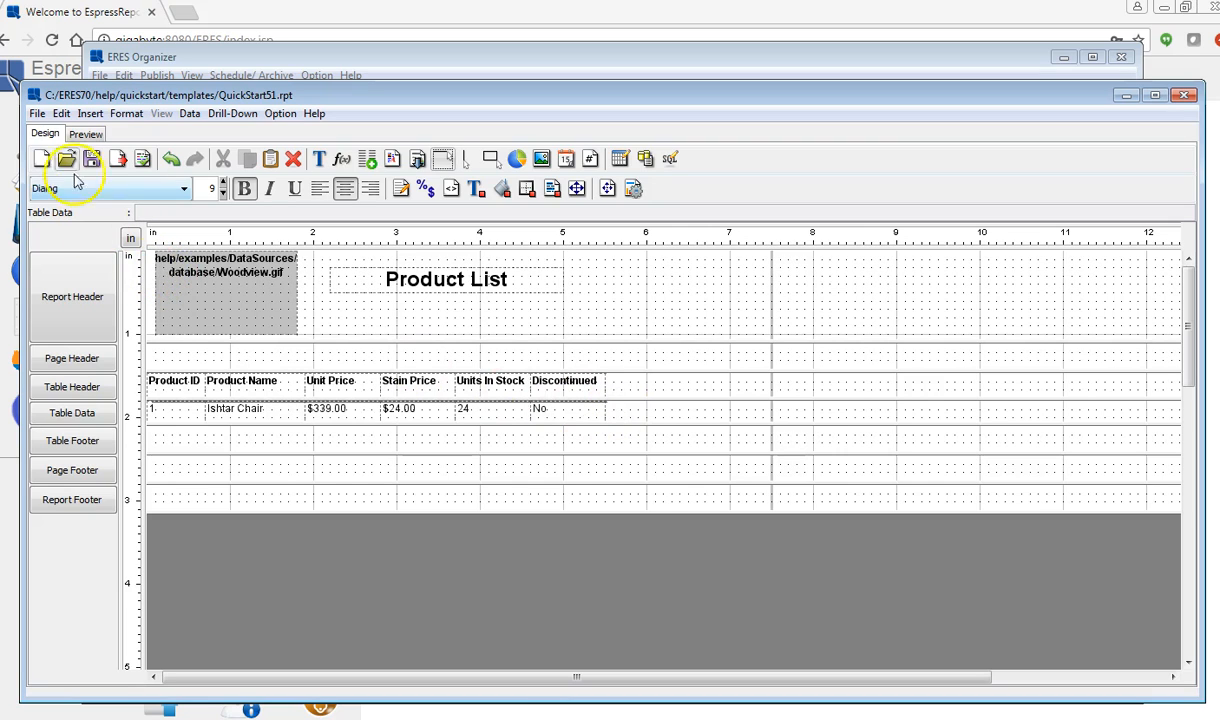
left_click(84, 134)
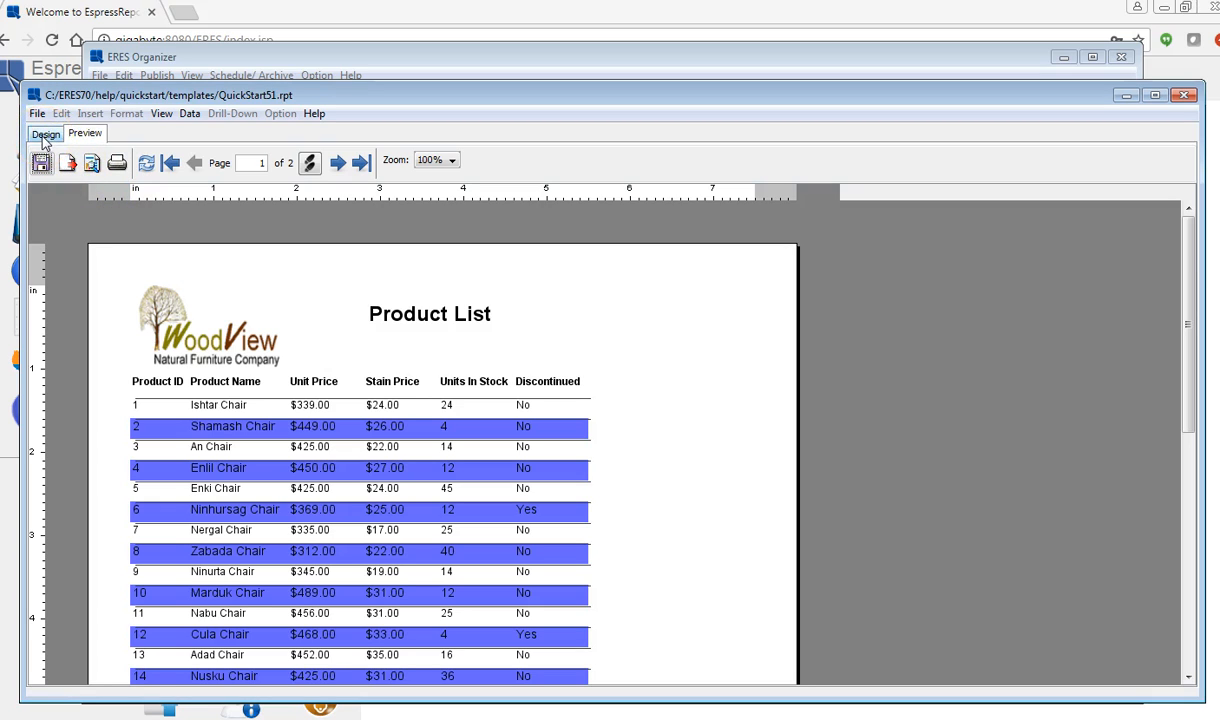
left_click(44, 136)
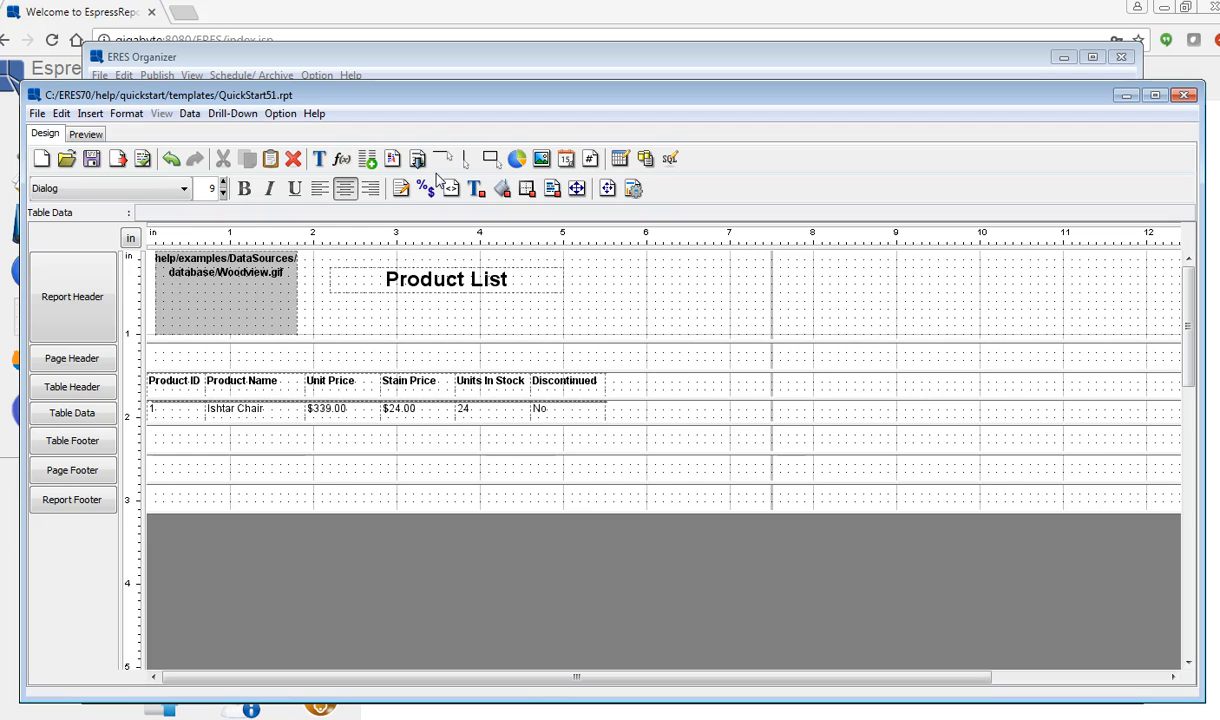
Use the Report Explorer to cut the horizontal line from the Table Data section, and close the explorer.
left_click(283, 114)
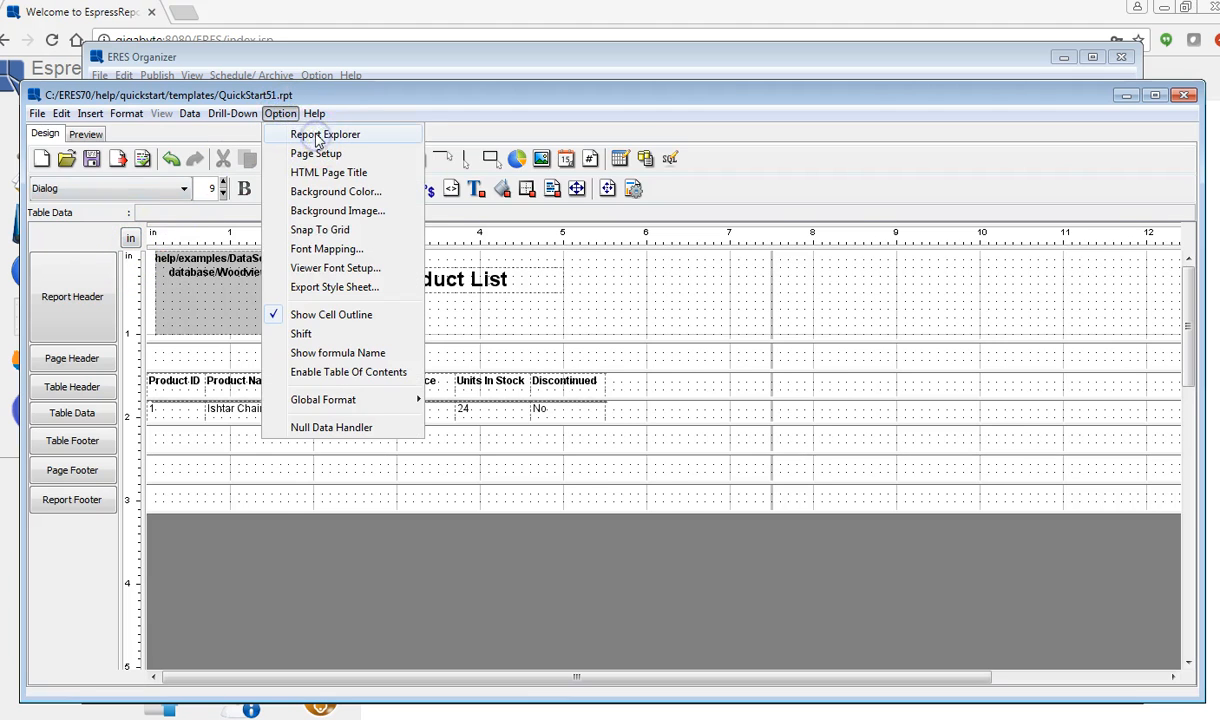
left_click(317, 141)
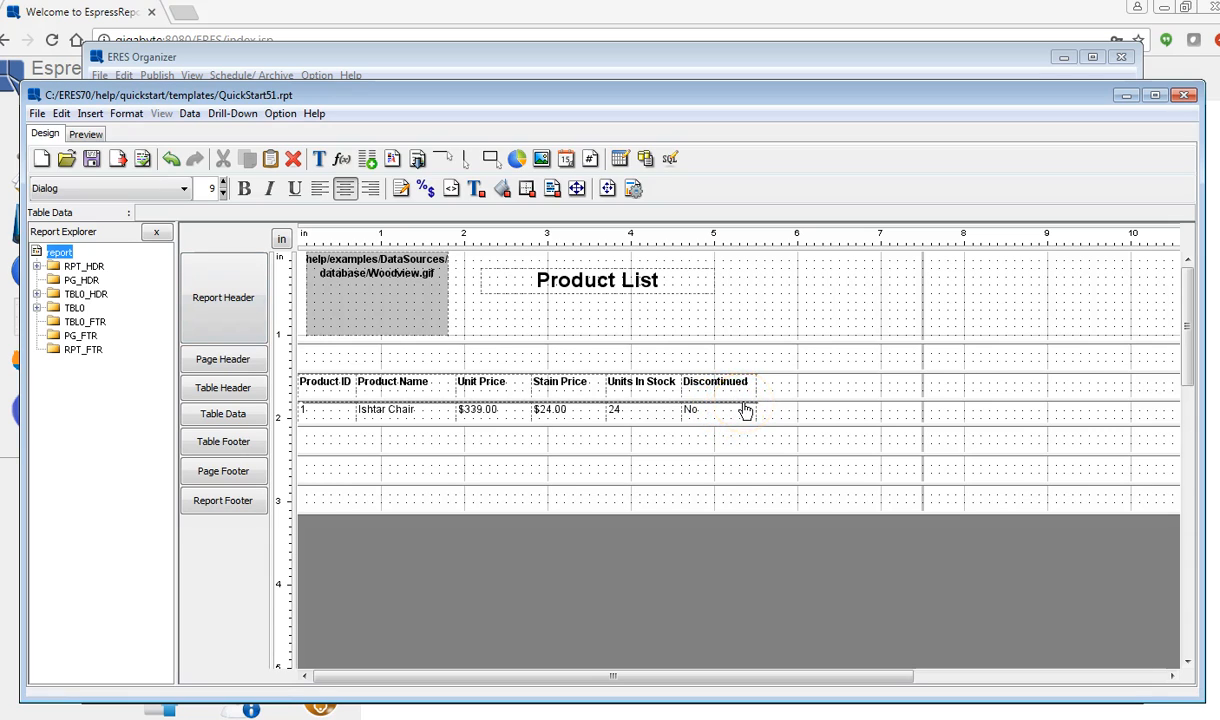
left_click(37, 308)
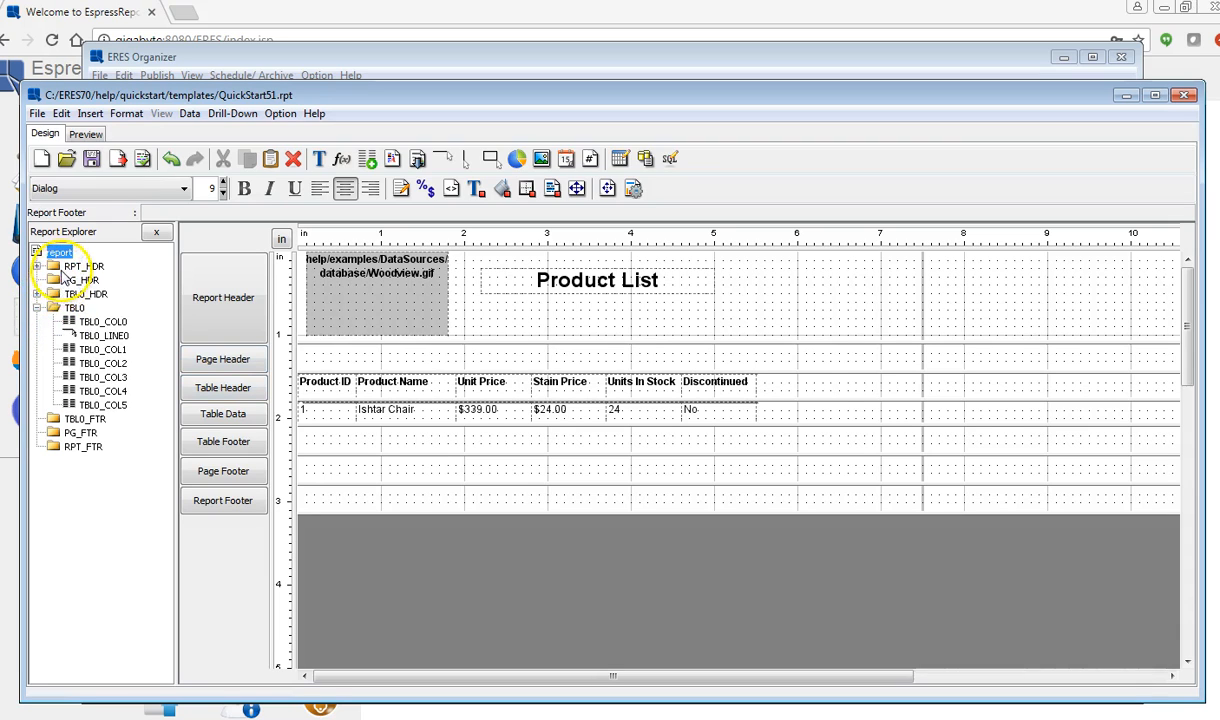
left_click(100, 336)
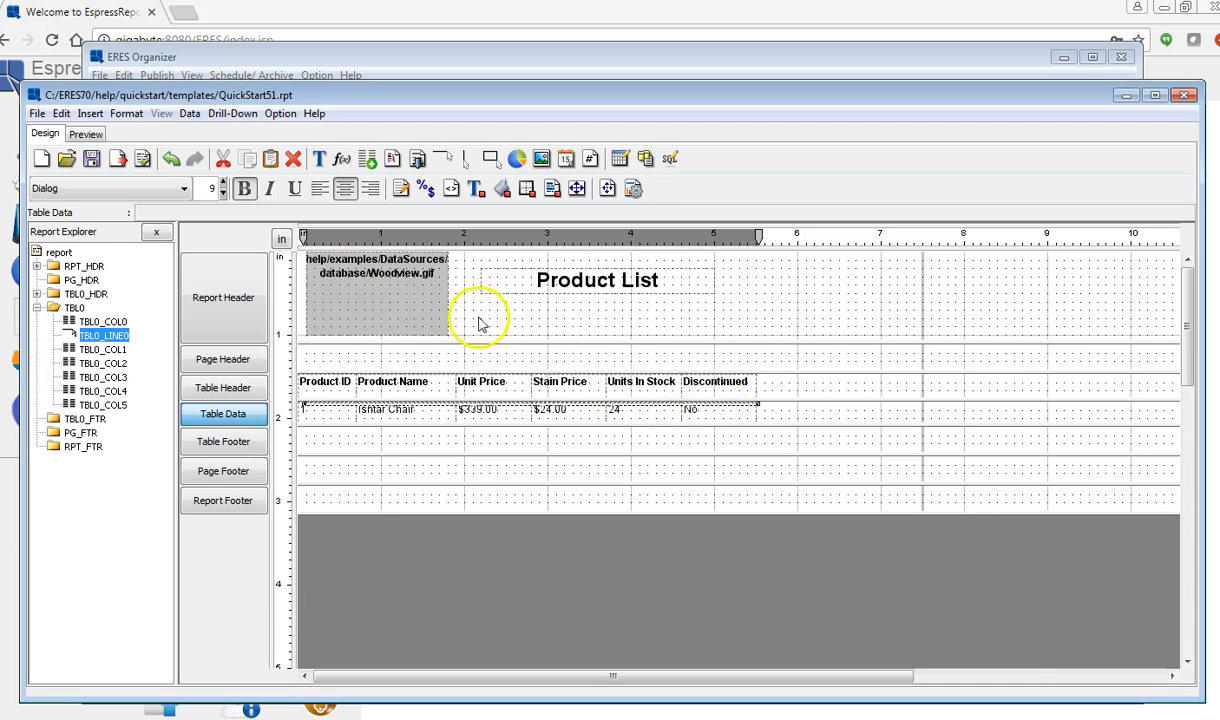
right_click(116, 335)
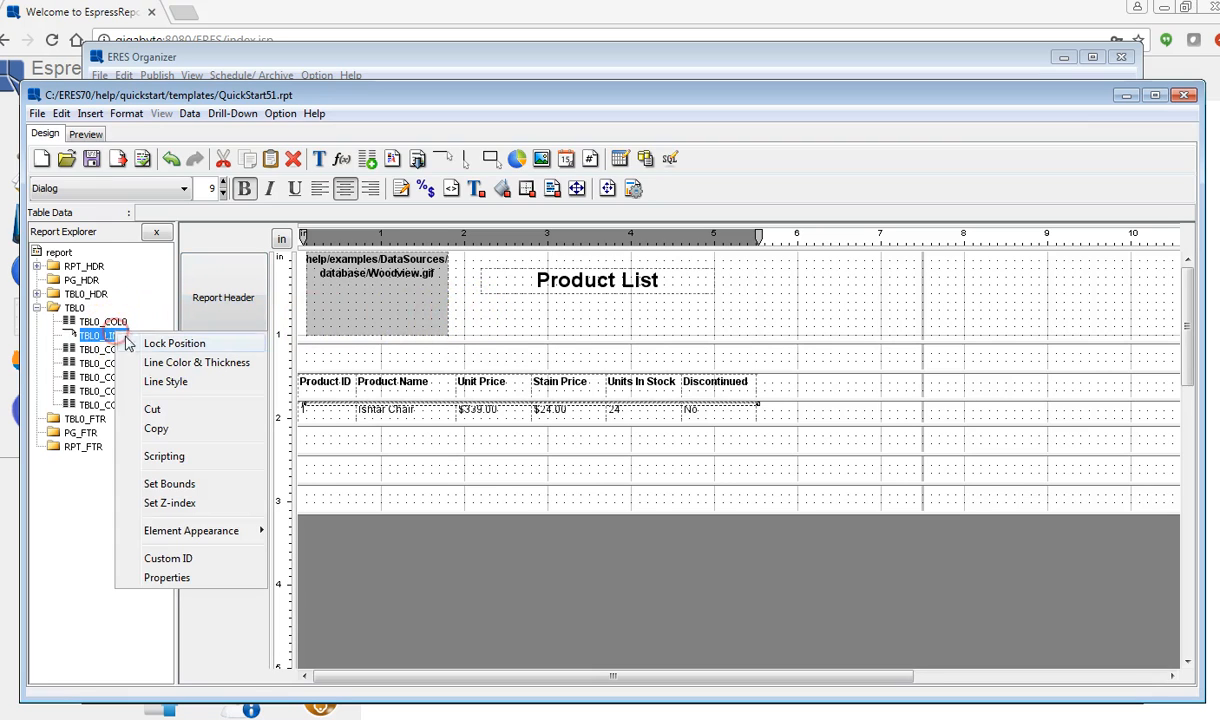
left_click(155, 410)
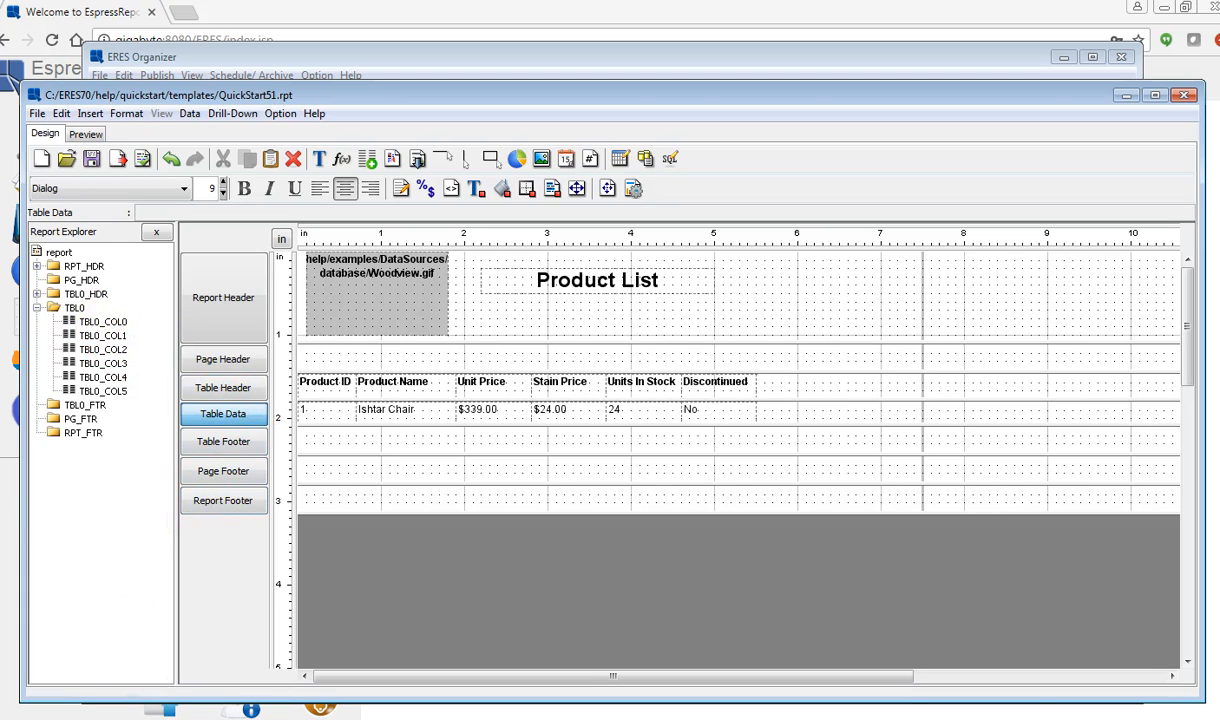
left_click(156, 232)
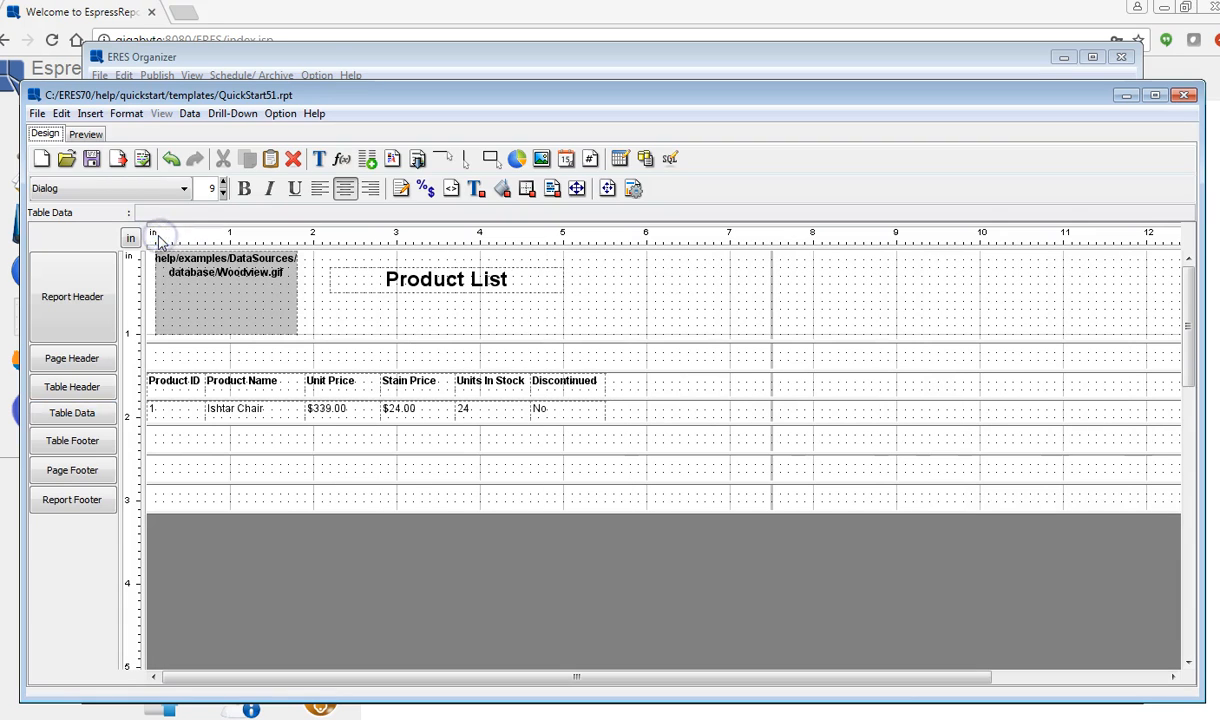
Enable Repeat On Every Page for the Table Header section and check the second page in the report preview.
left_click(64, 443)
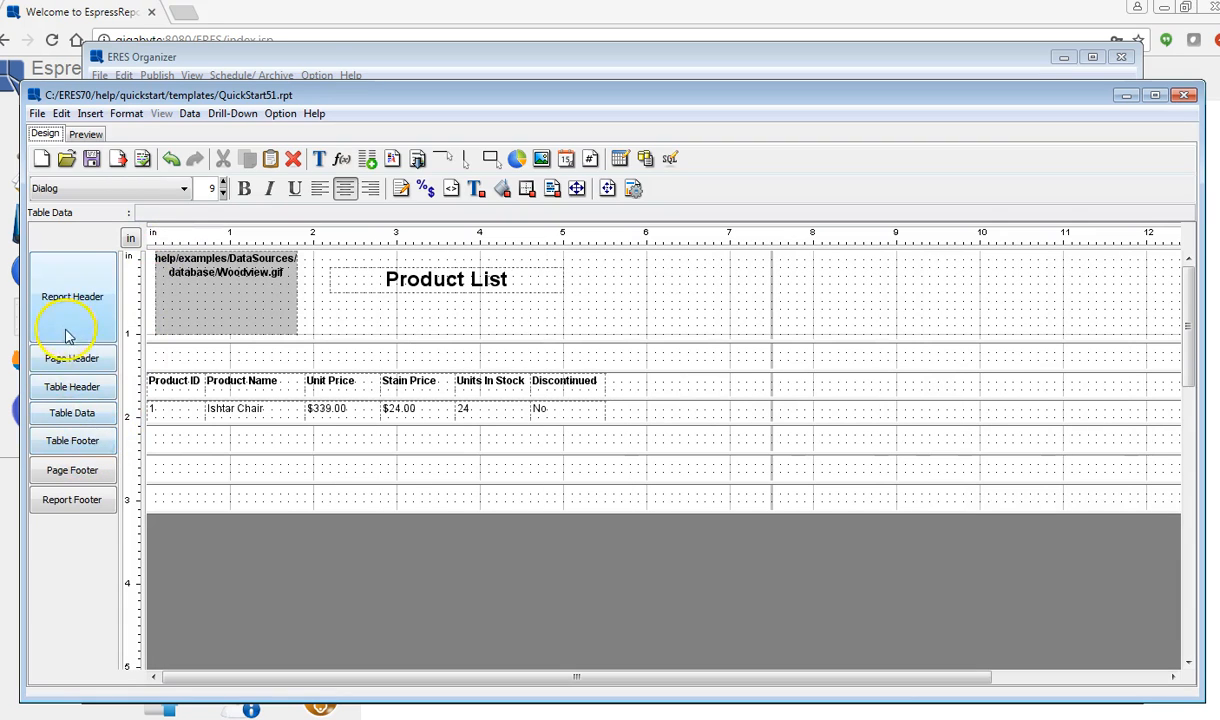
left_click(87, 392)
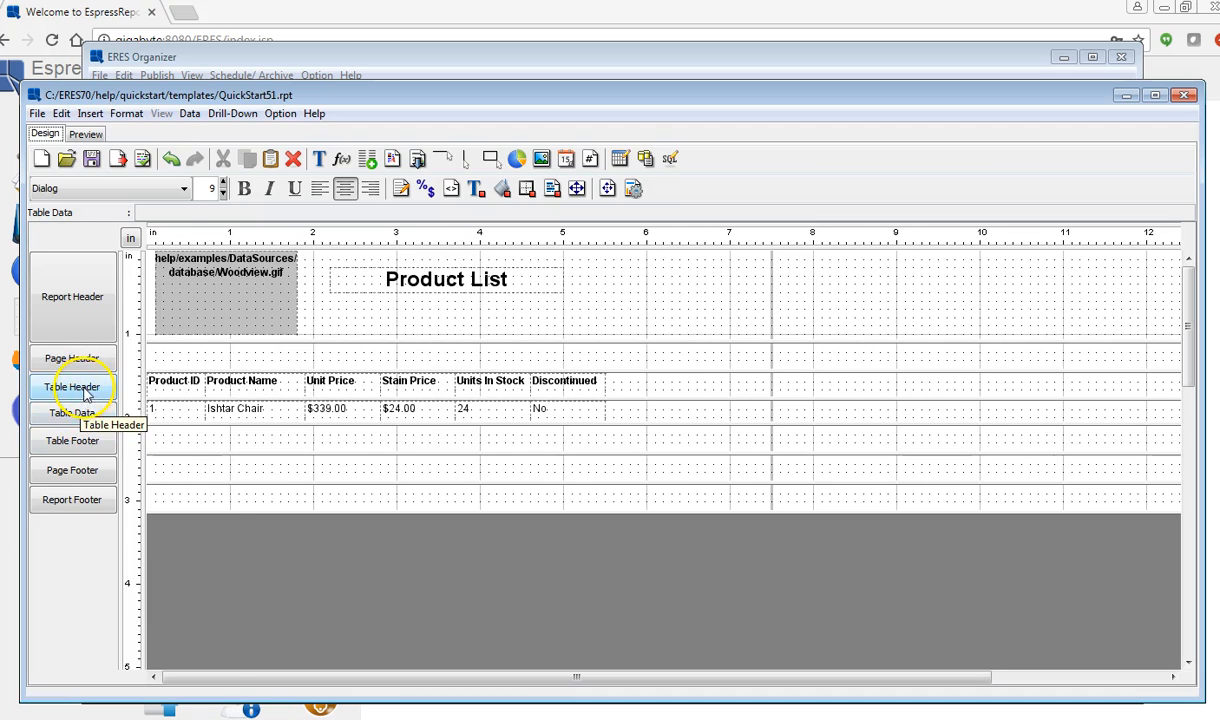
right_click(86, 391)
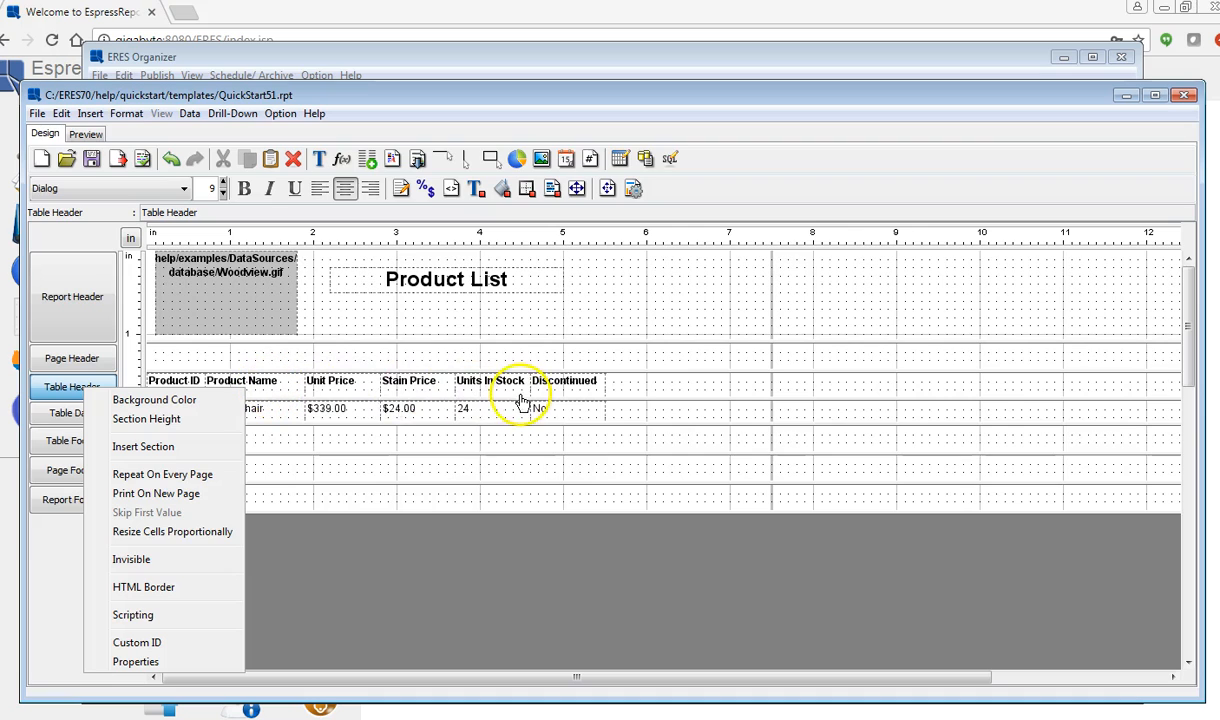
left_click(162, 477)
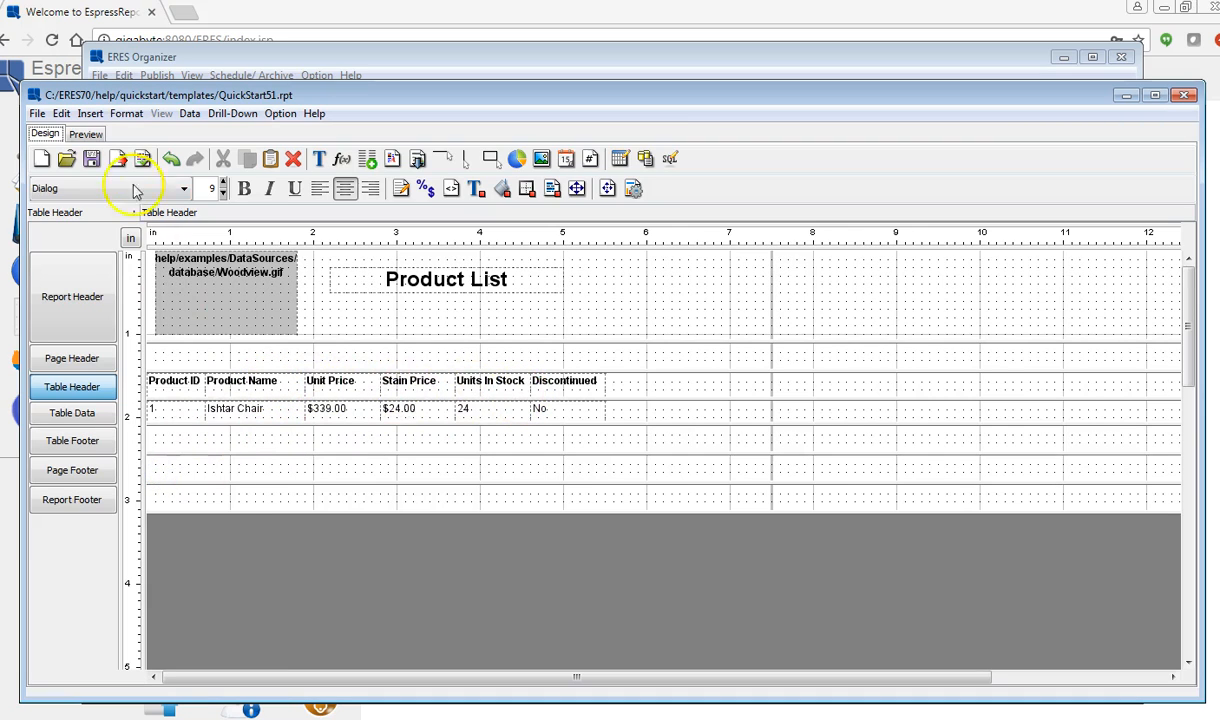
left_click(84, 133)
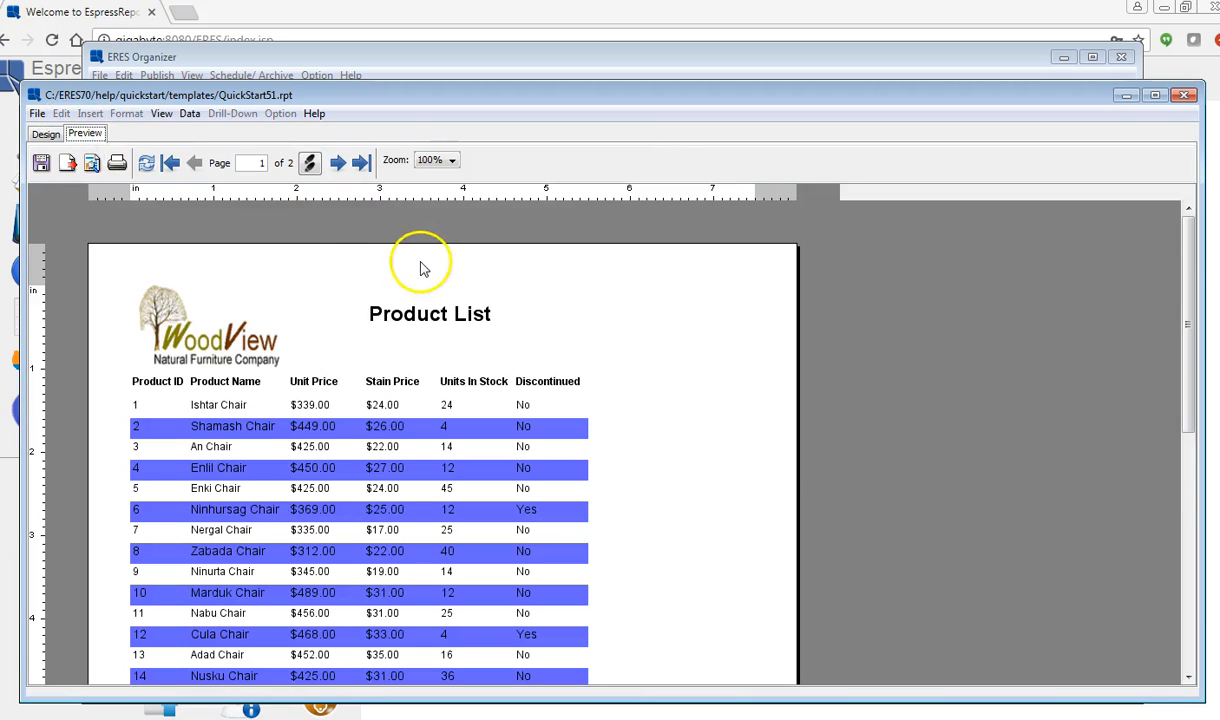
left_click(339, 166)
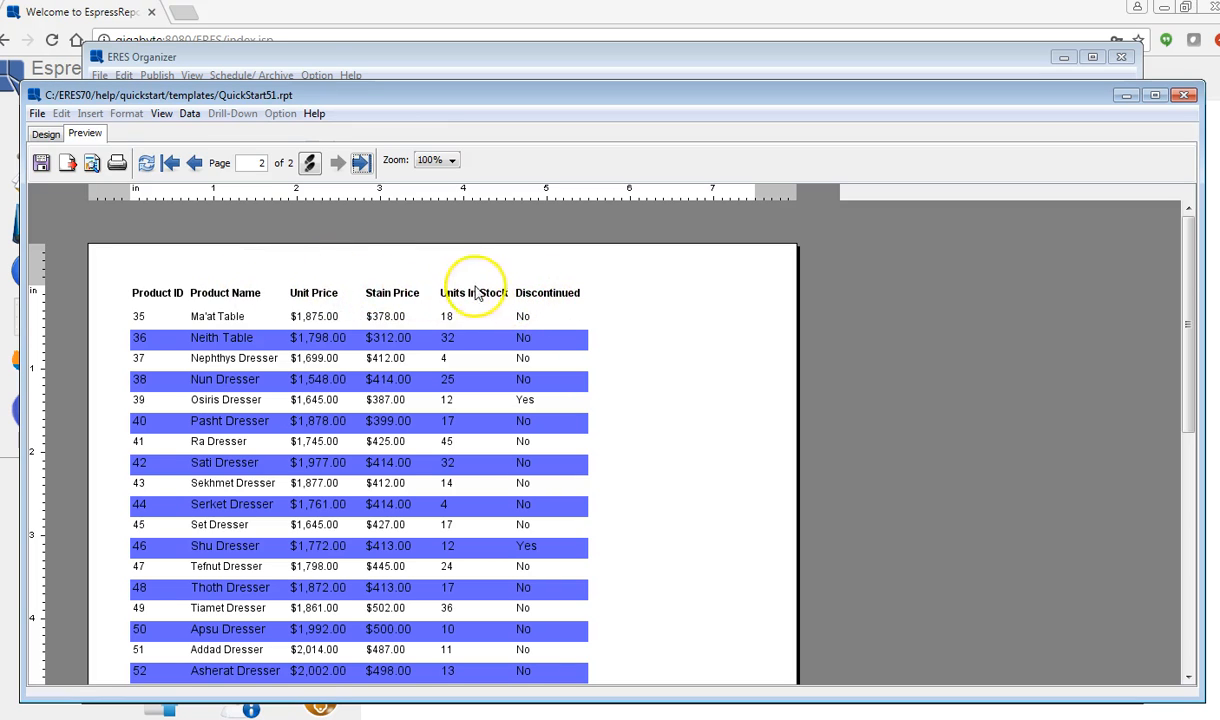
left_click(45, 136)
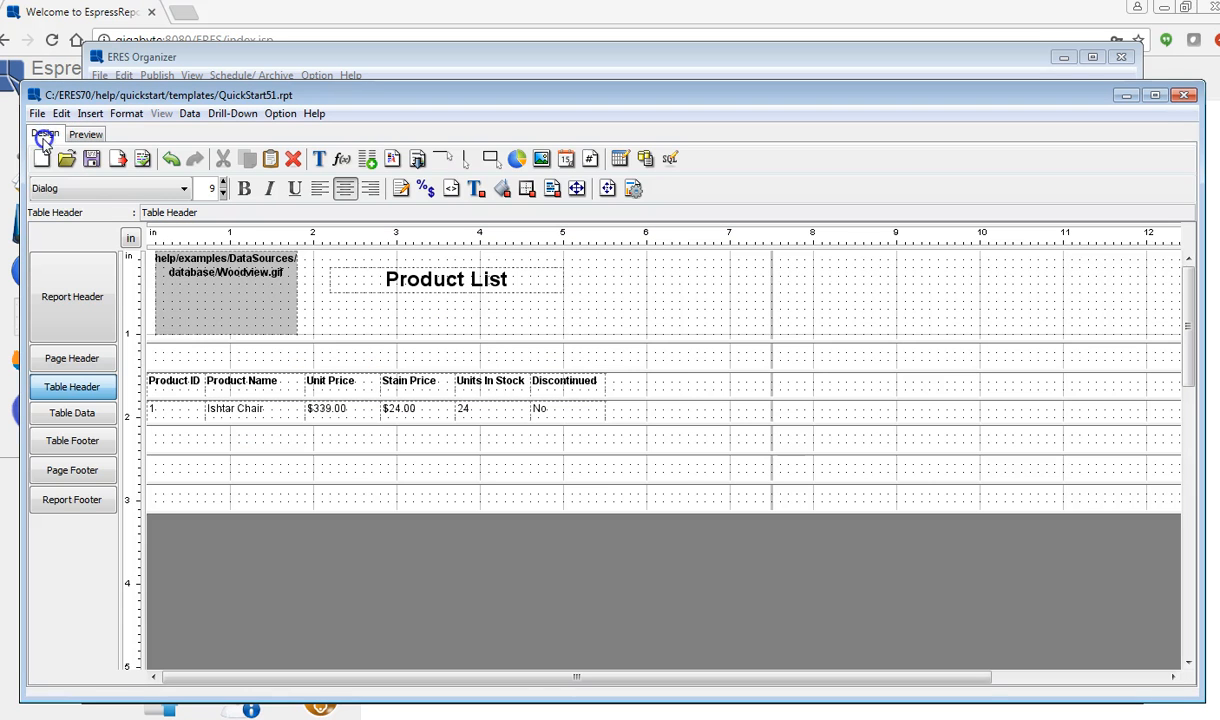
Disable Repeat On Every Page for the Table Header section and check the last page in the report preview.
right_click(88, 398)
left_click(184, 477)
left_click(90, 135)
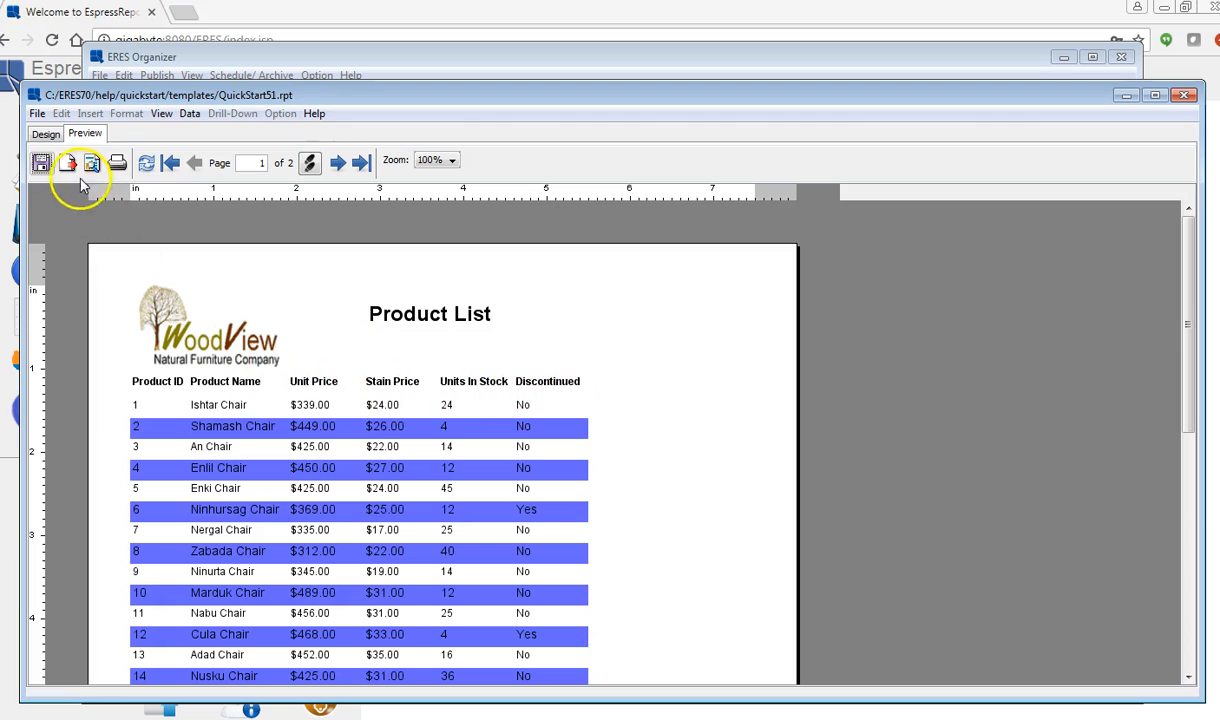
left_click(361, 162)
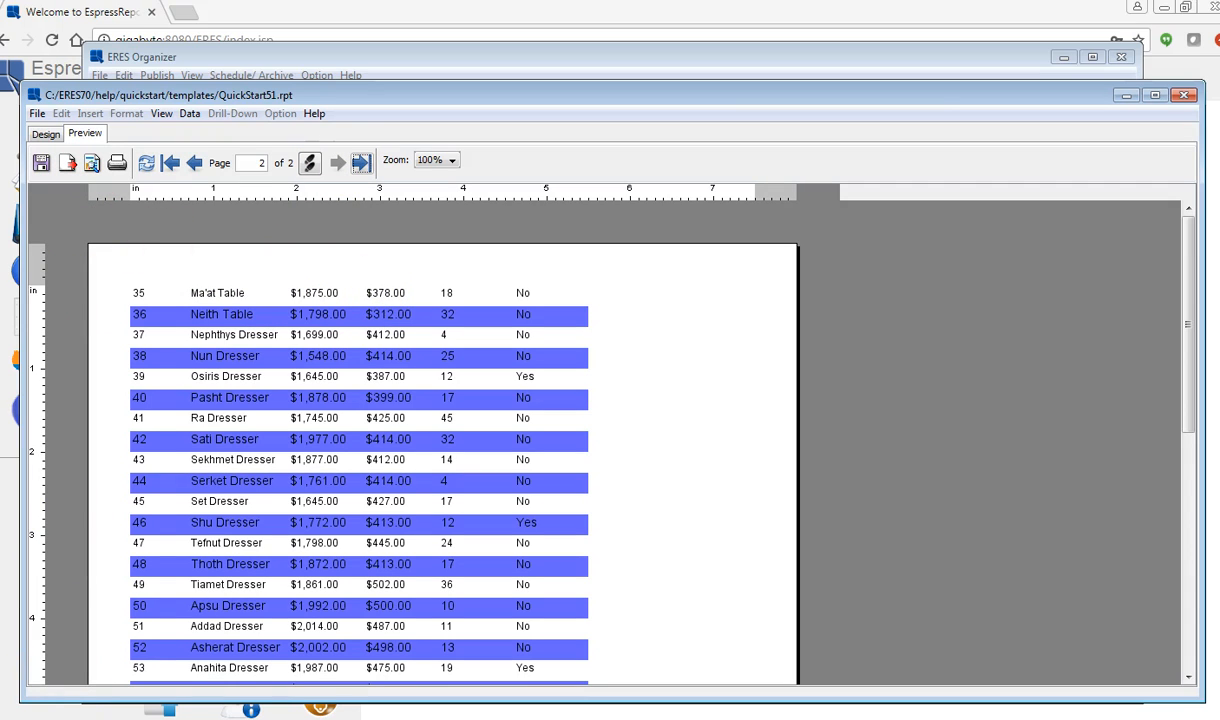
left_click(44, 134)
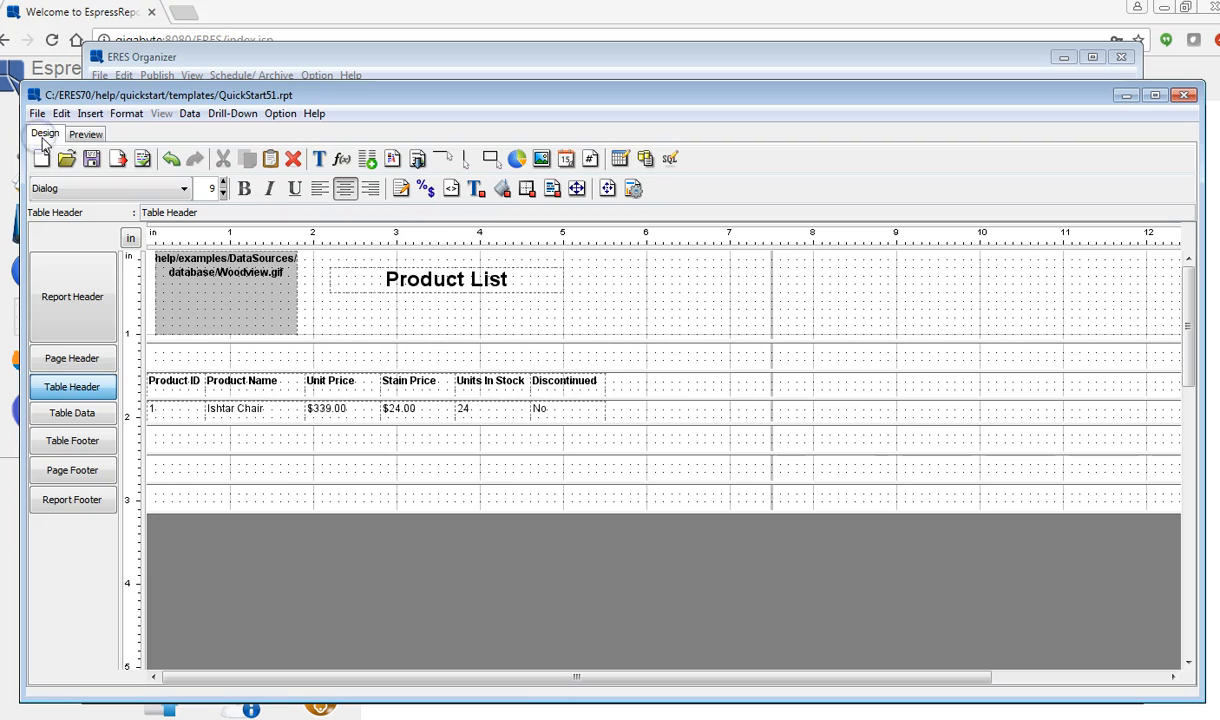